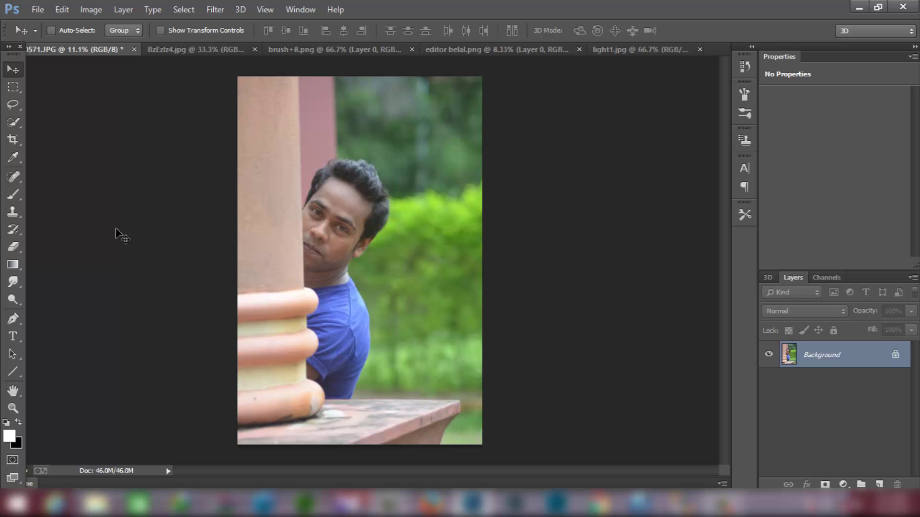
Zoom in with the Spot Healing Brush and heal the two dark spots on the forehead
{"action": "left_click", "coordinate": [13, 178]}
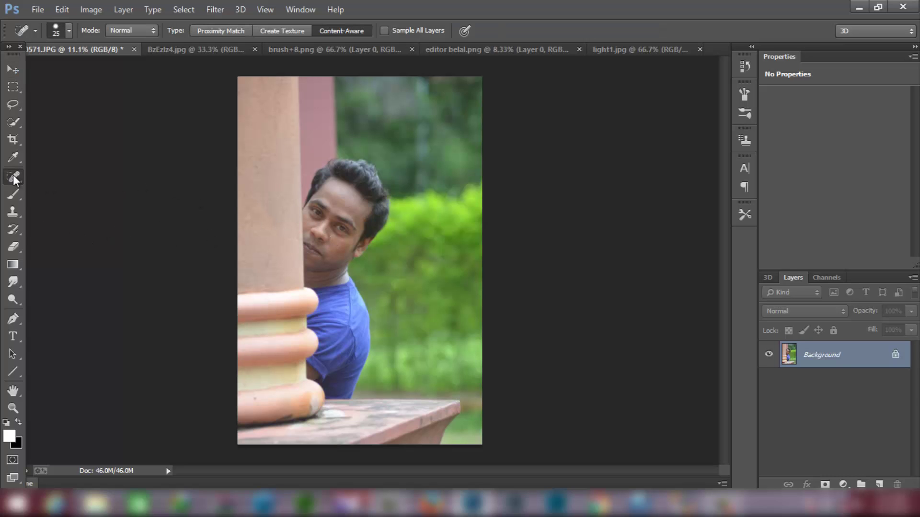
{"action": "scroll", "coordinate": [320, 223], "scroll_direction": "up", "scroll_amount": 2}
{"action": "scroll", "coordinate": [320, 223], "scroll_direction": "up", "scroll_amount": 2}
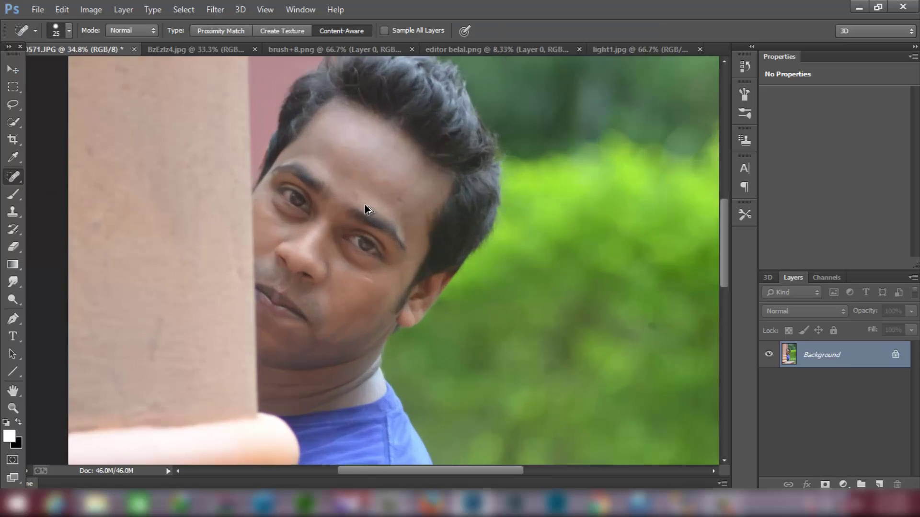
{"action": "scroll", "coordinate": [385, 202], "scroll_direction": "up", "scroll_amount": 2}
{"action": "scroll", "coordinate": [384, 202], "scroll_direction": "up", "scroll_amount": 2}
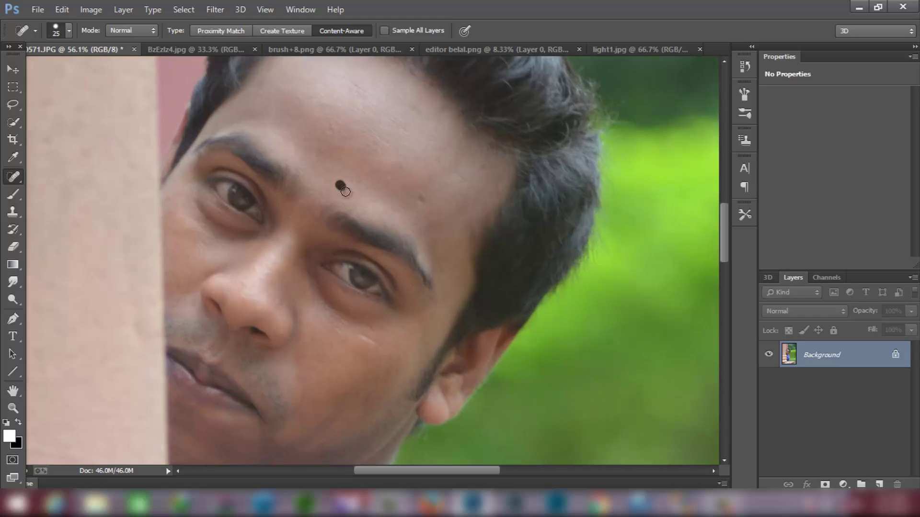
{"action": "left_click", "coordinate": [341, 186]}
{"action": "left_click", "coordinate": [405, 103]}
Heal the dark marks on the cheek, then zoom back out
{"action": "scroll", "coordinate": [407, 252], "scroll_direction": "down", "scroll_amount": 3}
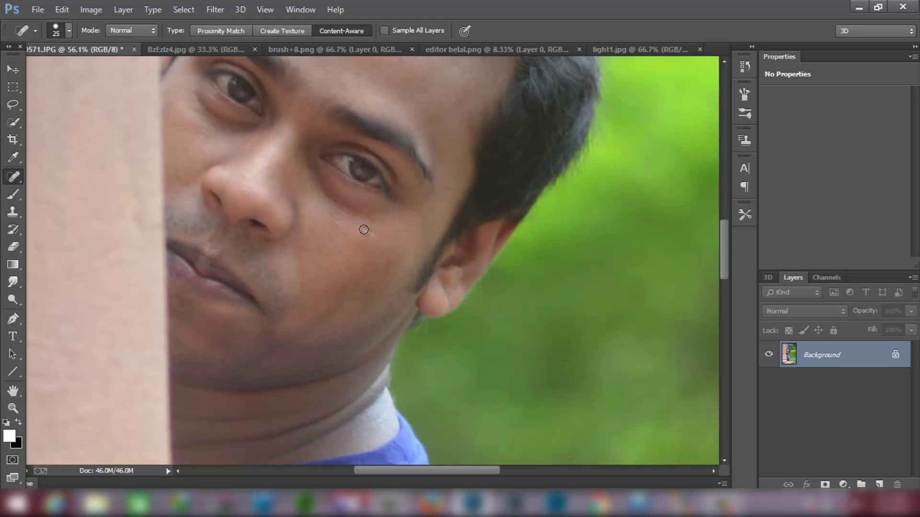
{"action": "left_click_drag", "start_coordinate": [378, 242], "coordinate": [379, 243]}
{"action": "left_click", "coordinate": [335, 220]}
{"action": "scroll", "coordinate": [353, 244], "scroll_direction": "down", "scroll_amount": 2}
{"action": "scroll", "coordinate": [353, 244], "scroll_direction": "down", "scroll_amount": 2}
{"action": "scroll", "coordinate": [354, 246], "scroll_direction": "down", "scroll_amount": 2}
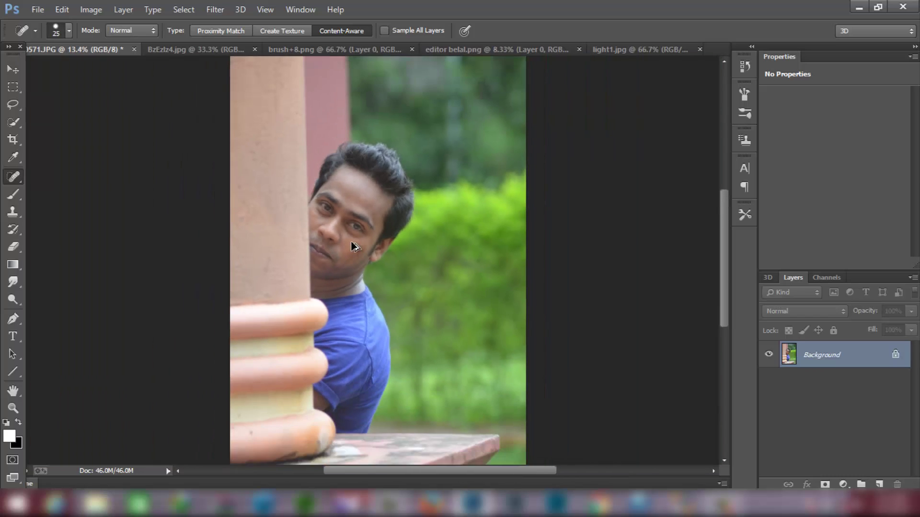
{"action": "scroll", "coordinate": [353, 246], "scroll_direction": "down", "scroll_amount": 1}
{"action": "left_click", "coordinate": [13, 68]}
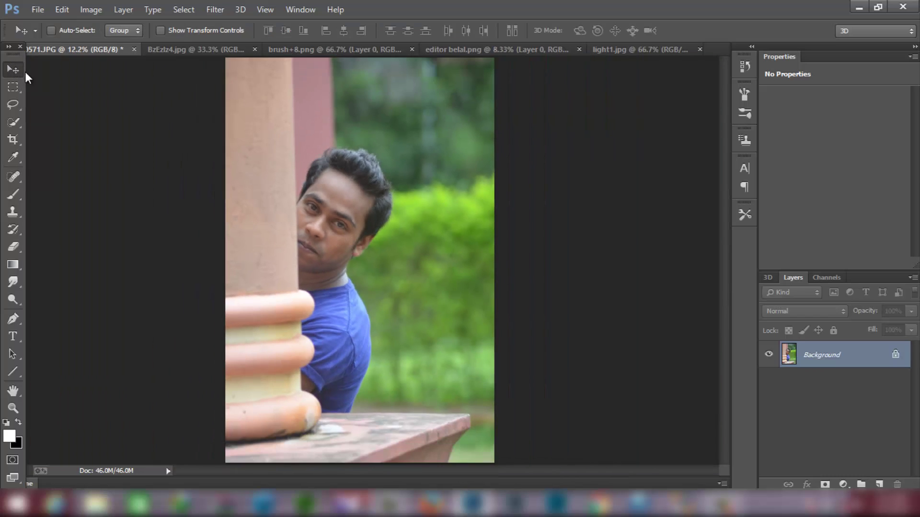
Run the Camera Raw Filter with Shadows at -55 and Highlights at +10 and apply it
{"action": "left_click", "coordinate": [216, 10]}
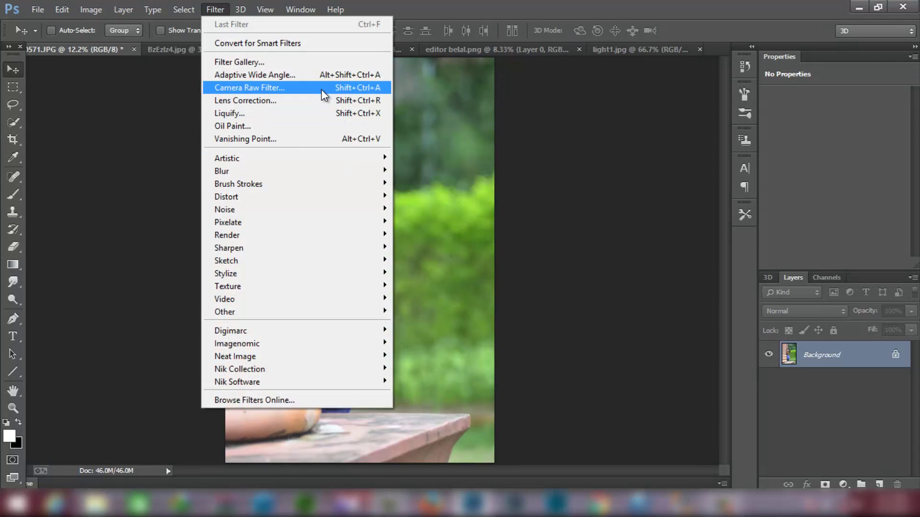
{"action": "left_click", "coordinate": [322, 91]}
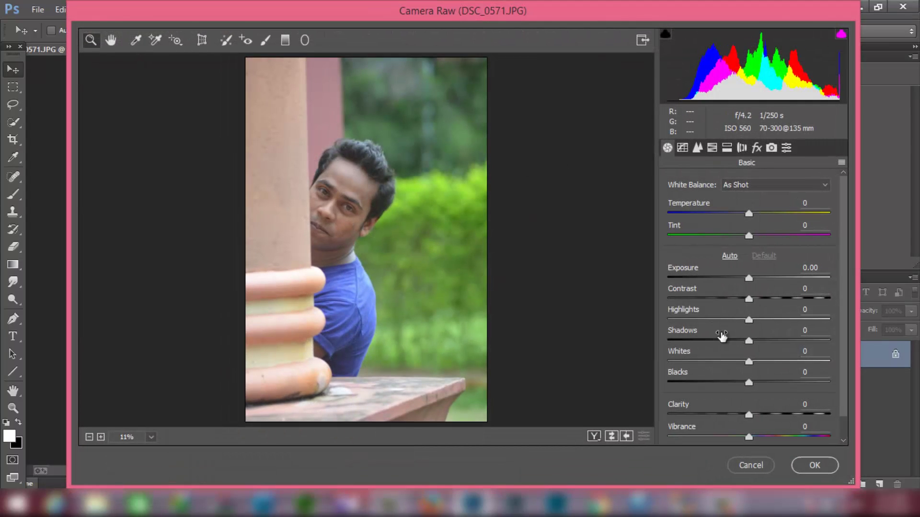
{"action": "left_click_drag", "start_coordinate": [722, 337], "coordinate": [682, 341]}
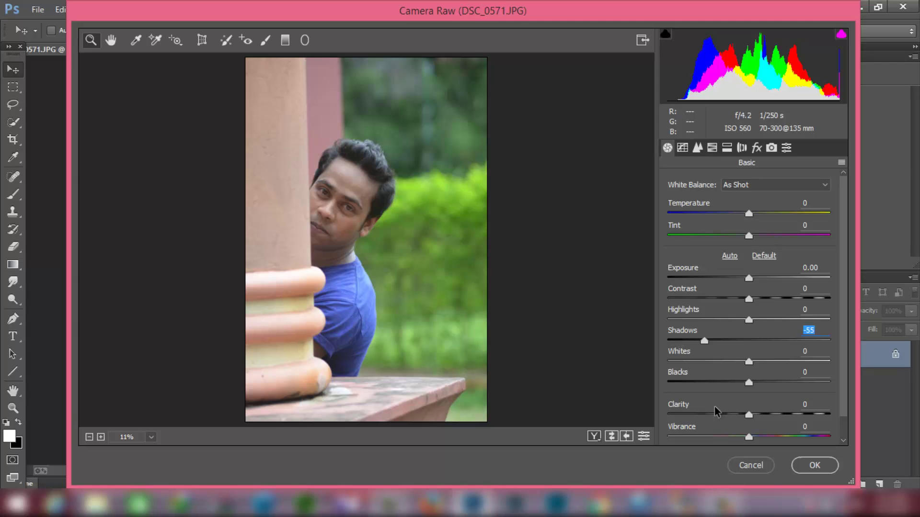
{"action": "left_click_drag", "start_coordinate": [701, 315], "coordinate": [708, 314]}
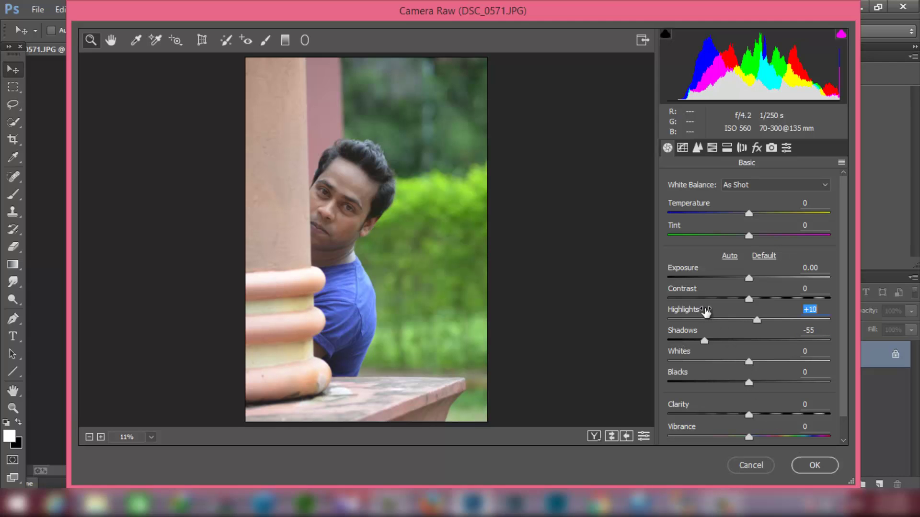
{"action": "left_click", "coordinate": [814, 465]}
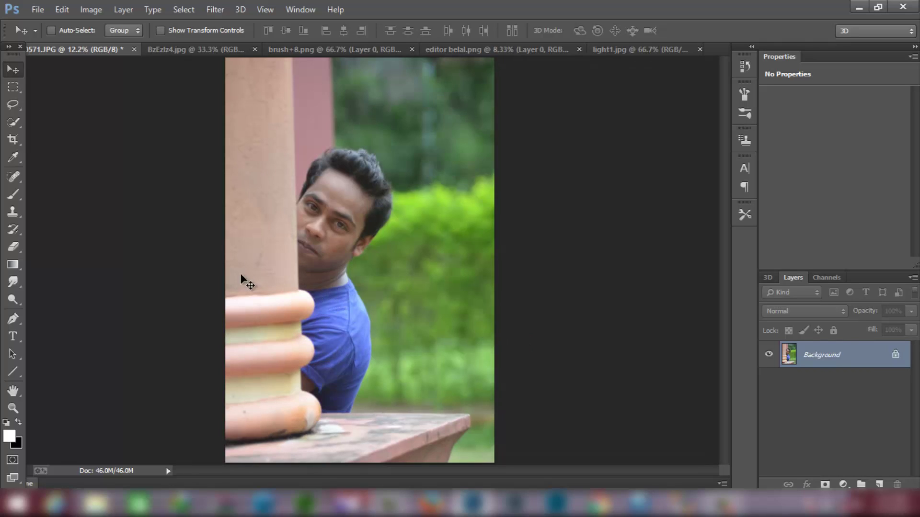
Start a Pen path at the bottom-left corner, up to the top-left corner and beside the pink wall
{"action": "left_click", "coordinate": [20, 327]}
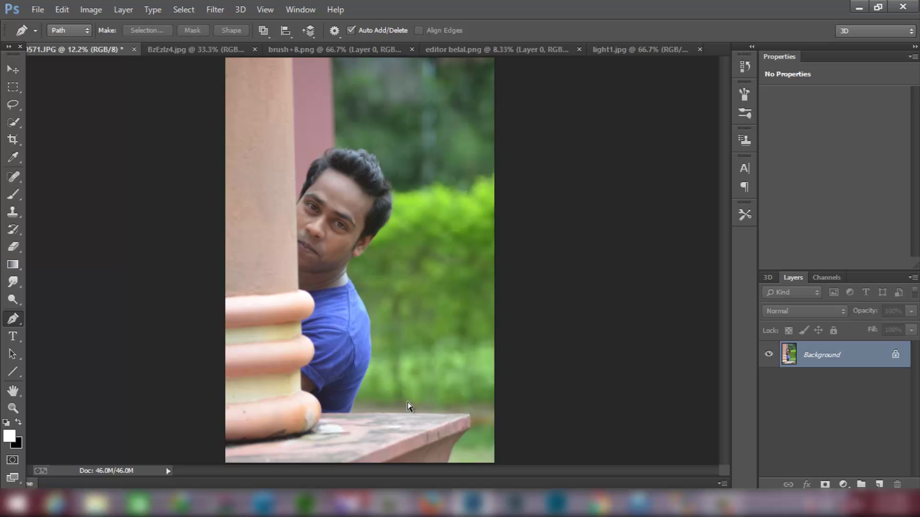
{"action": "scroll", "coordinate": [312, 417], "scroll_direction": "down", "scroll_amount": 1}
{"action": "scroll", "coordinate": [312, 415], "scroll_direction": "up", "scroll_amount": 1}
{"action": "scroll", "coordinate": [311, 410], "scroll_direction": "up", "scroll_amount": 2}
{"action": "scroll", "coordinate": [268, 388], "scroll_direction": "down", "scroll_amount": 1}
{"action": "scroll", "coordinate": [214, 374], "scroll_direction": "up", "scroll_amount": 1}
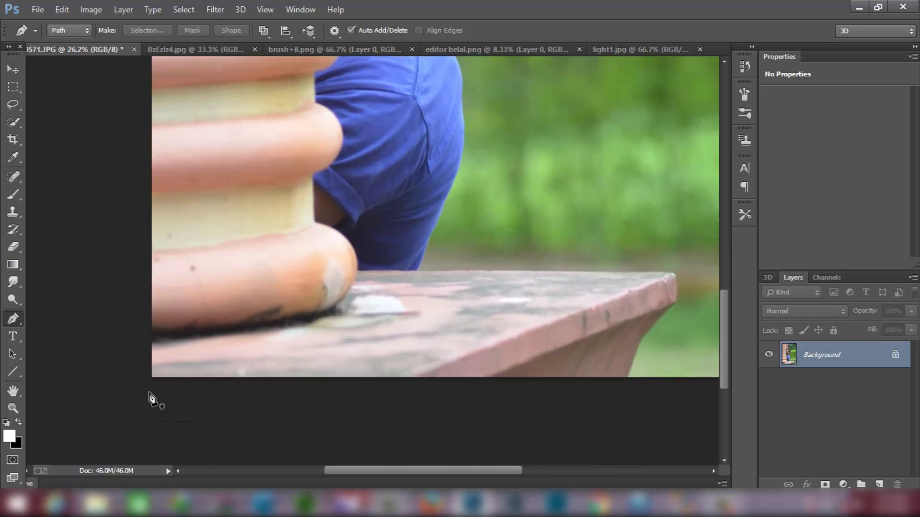
{"action": "left_click", "coordinate": [152, 378]}
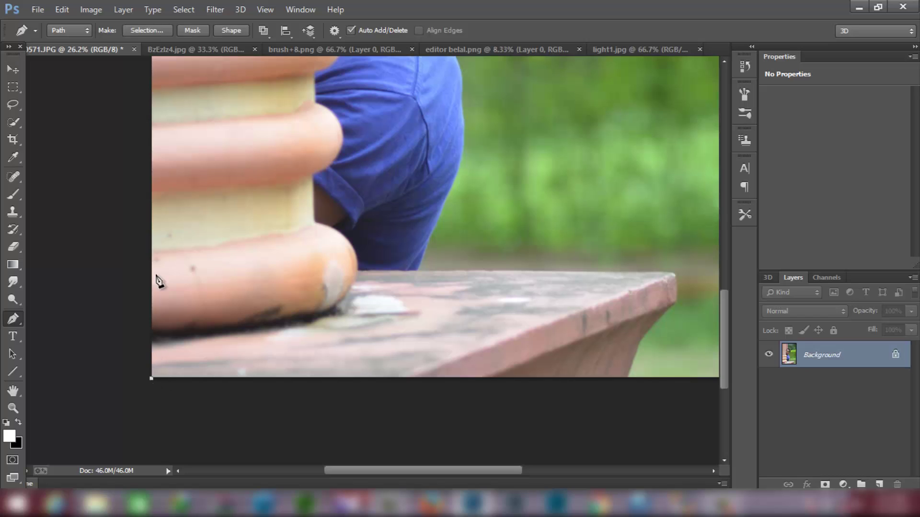
{"action": "left_click_drag", "start_coordinate": [204, 172], "coordinate": [312, 145]}
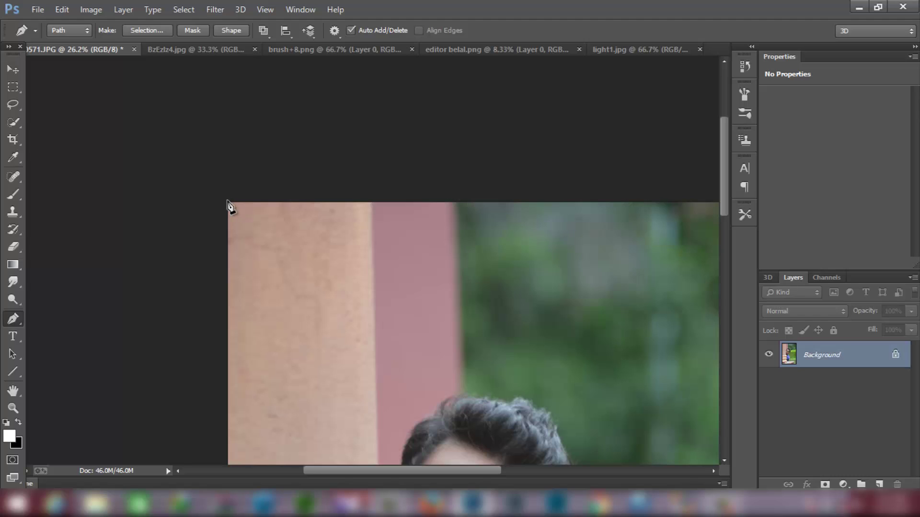
{"action": "left_click", "coordinate": [228, 201]}
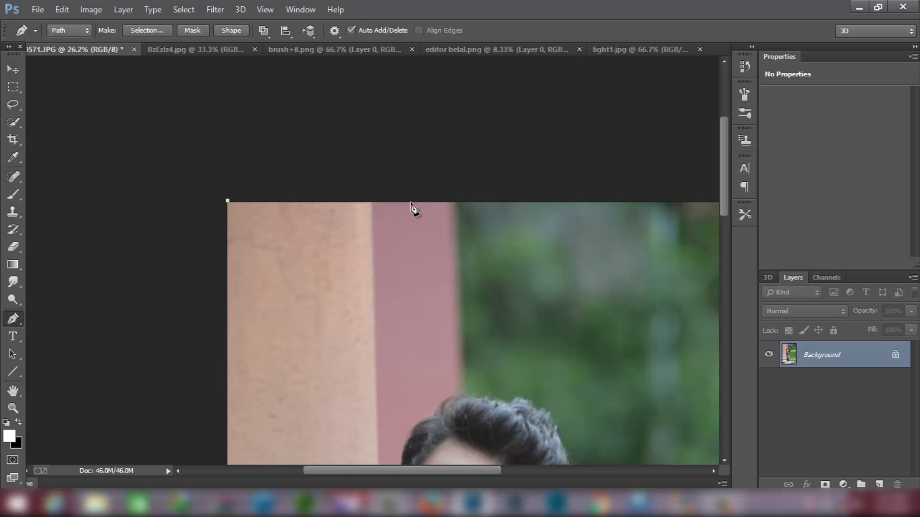
{"action": "left_click", "coordinate": [454, 203]}
Continue the path around the top of the hair, the ear, earlobe and down the neck
{"action": "scroll", "coordinate": [460, 402], "scroll_direction": "down", "scroll_amount": 2}
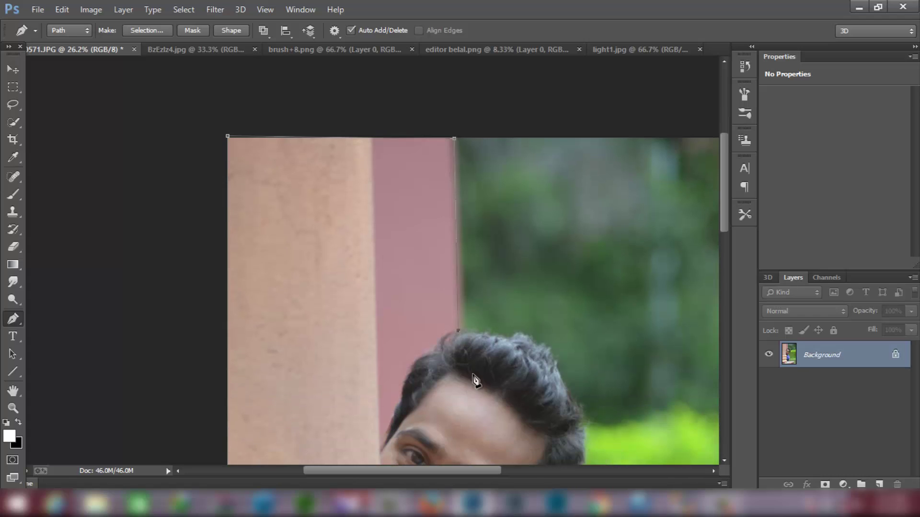
{"action": "scroll", "coordinate": [473, 380], "scroll_direction": "down", "scroll_amount": 2}
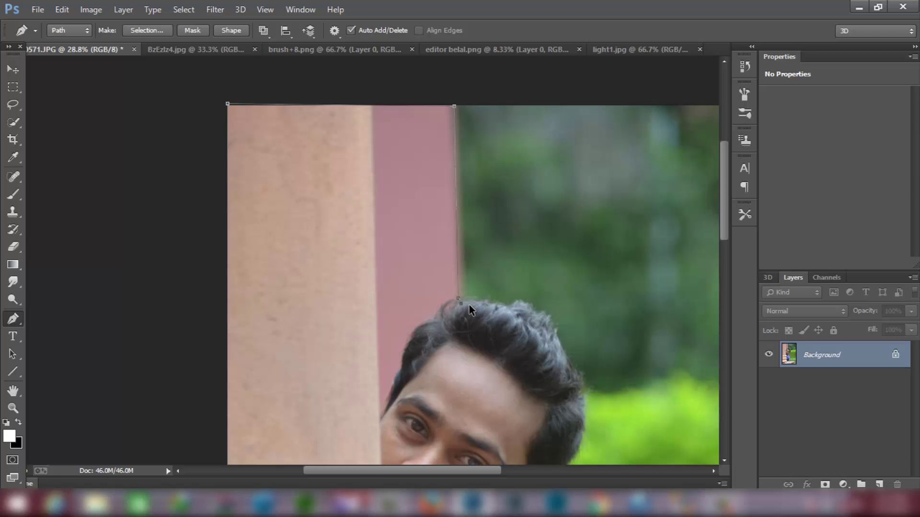
{"action": "scroll", "coordinate": [469, 305], "scroll_direction": "up", "scroll_amount": 2}
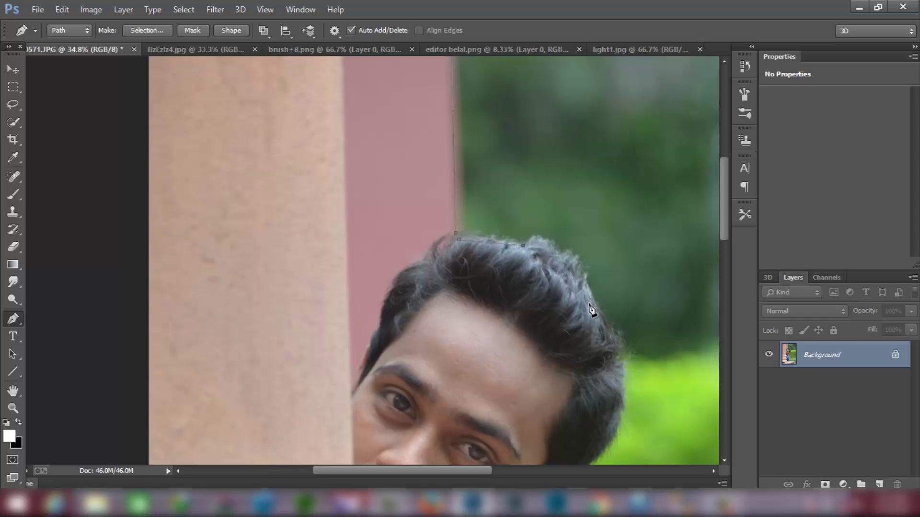
{"action": "scroll", "coordinate": [599, 287], "scroll_direction": "down", "scroll_amount": 3}
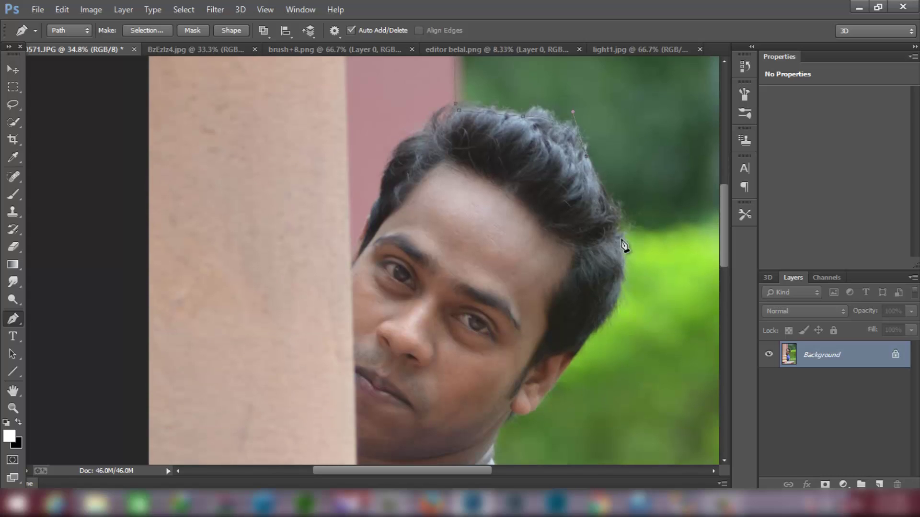
{"action": "scroll", "coordinate": [603, 258], "scroll_direction": "down", "scroll_amount": 2}
{"action": "left_click_drag", "start_coordinate": [572, 289], "coordinate": [573, 289]}
{"action": "scroll", "coordinate": [561, 256], "scroll_direction": "down", "scroll_amount": 2}
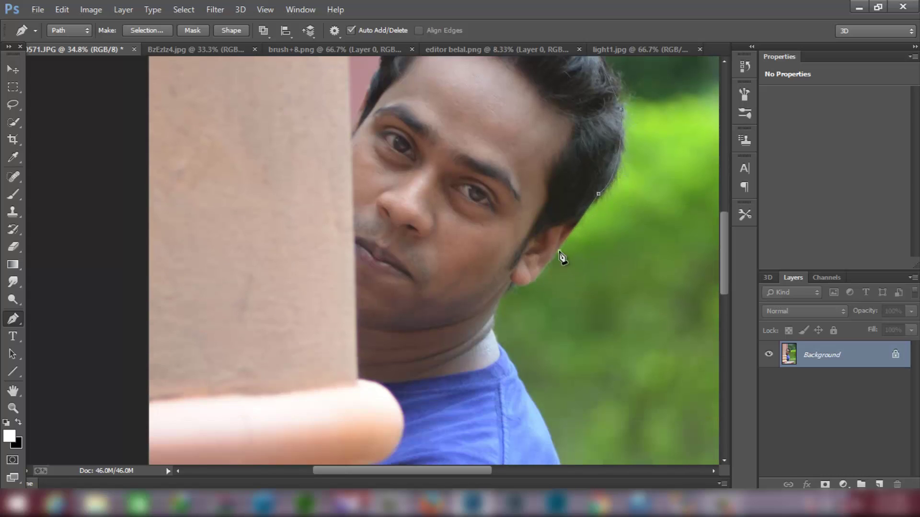
{"action": "left_click", "coordinate": [559, 247]}
{"action": "scroll", "coordinate": [561, 252], "scroll_direction": "down", "scroll_amount": 2}
{"action": "left_click", "coordinate": [537, 211]}
{"action": "scroll", "coordinate": [518, 192], "scroll_direction": "down", "scroll_amount": 1}
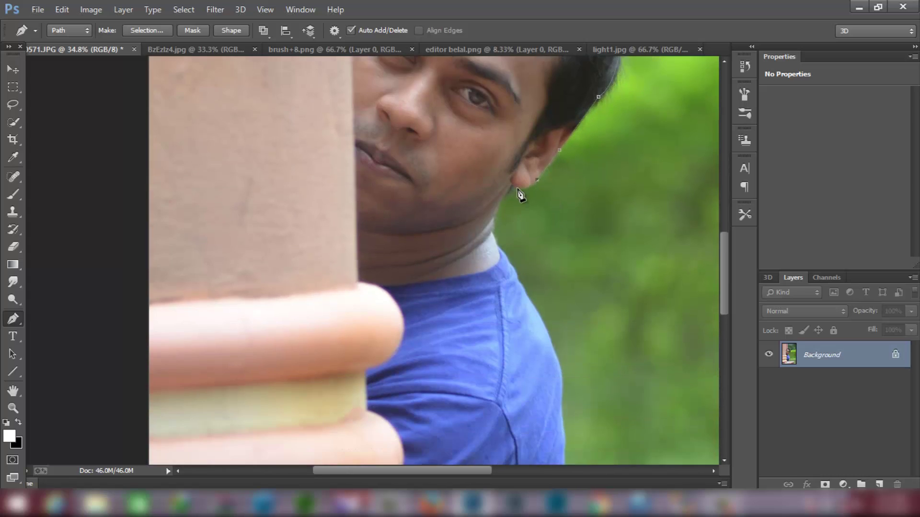
{"action": "left_click", "coordinate": [515, 187]}
{"action": "left_click", "coordinate": [491, 231]}
{"action": "scroll", "coordinate": [495, 232], "scroll_direction": "down", "scroll_amount": 1}
{"action": "left_click", "coordinate": [498, 232]}
{"action": "scroll", "coordinate": [499, 232], "scroll_direction": "down", "scroll_amount": 1}
{"action": "scroll", "coordinate": [499, 232], "scroll_direction": "down", "scroll_amount": 1}
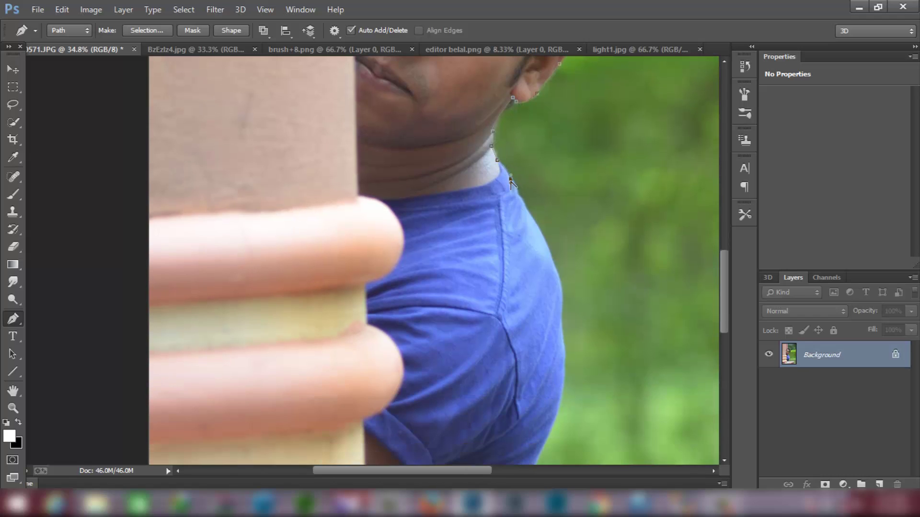
Trace the path along the shirt's shoulder and edge down to where it meets the table
{"action": "left_click", "coordinate": [522, 201]}
{"action": "scroll", "coordinate": [522, 201], "scroll_direction": "down", "scroll_amount": 1}
{"action": "scroll", "coordinate": [544, 225], "scroll_direction": "down", "scroll_amount": 1}
{"action": "left_click", "coordinate": [557, 178]}
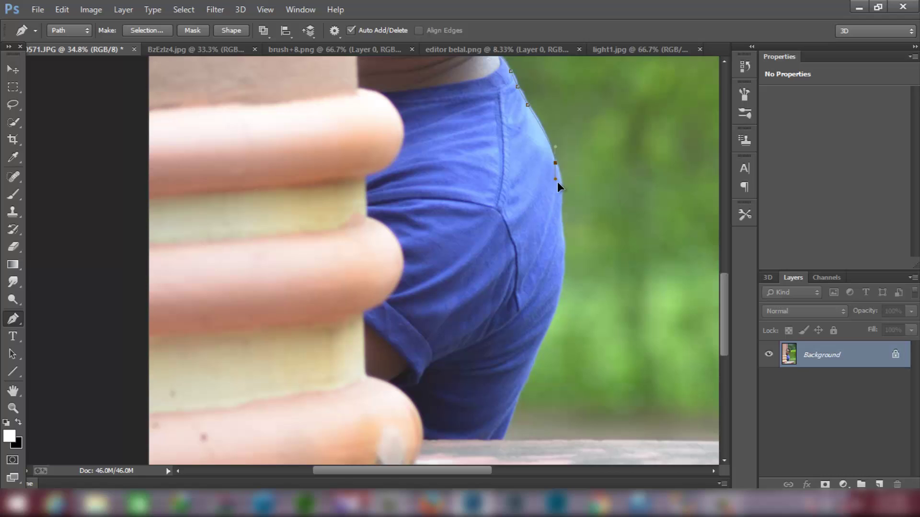
{"action": "scroll", "coordinate": [557, 182], "scroll_direction": "down", "scroll_amount": 1}
{"action": "scroll", "coordinate": [561, 259], "scroll_direction": "down", "scroll_amount": 1}
{"action": "scroll", "coordinate": [570, 167], "scroll_direction": "down", "scroll_amount": 2}
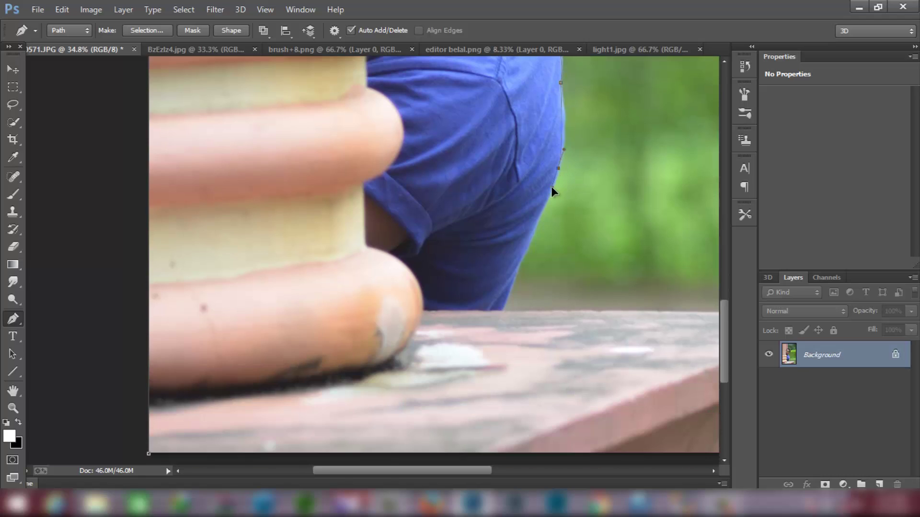
{"action": "scroll", "coordinate": [550, 192], "scroll_direction": "down", "scroll_amount": 1}
{"action": "left_click", "coordinate": [538, 155]}
{"action": "scroll", "coordinate": [527, 168], "scroll_direction": "down", "scroll_amount": 1}
{"action": "left_click", "coordinate": [510, 173]}
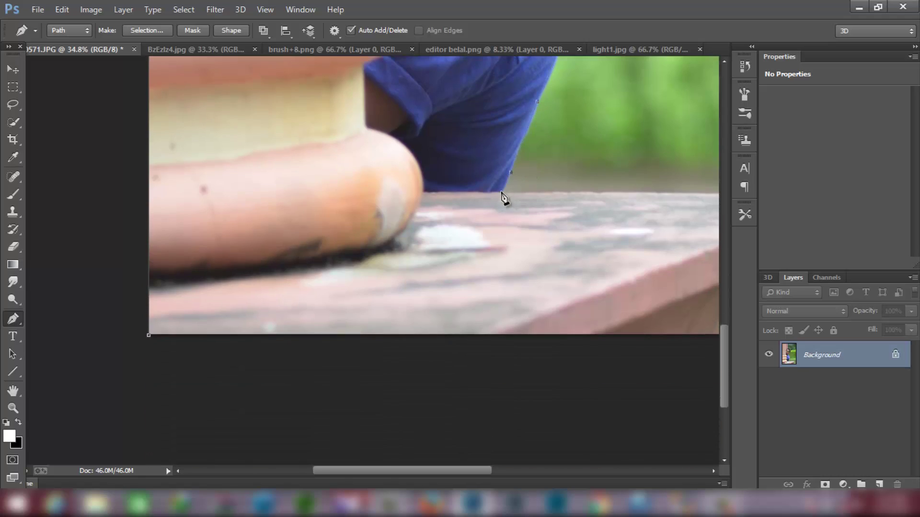
Extend the path along the table top, around its far corner and down the table leg
{"action": "left_click", "coordinate": [502, 192]}
{"action": "left_click", "coordinate": [616, 194]}
{"action": "scroll", "coordinate": [642, 202], "scroll_direction": "right", "scroll_amount": 5}
{"action": "left_click", "coordinate": [640, 226]}
{"action": "left_click_drag", "start_coordinate": [644, 264], "coordinate": [641, 296]}
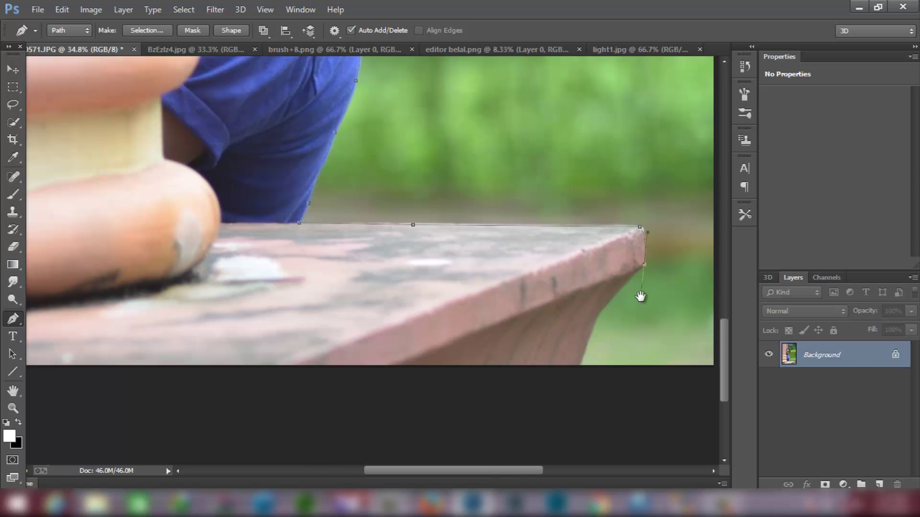
{"action": "left_click", "coordinate": [599, 312]}
{"action": "left_click", "coordinate": [579, 368]}
Fit the image in the window and convert the finished path into a selection
{"action": "key", "text": "ctrl+0"}
{"action": "right_click", "coordinate": [305, 366]}
{"action": "left_click", "coordinate": [364, 120]}
{"action": "left_click", "coordinate": [528, 141]}
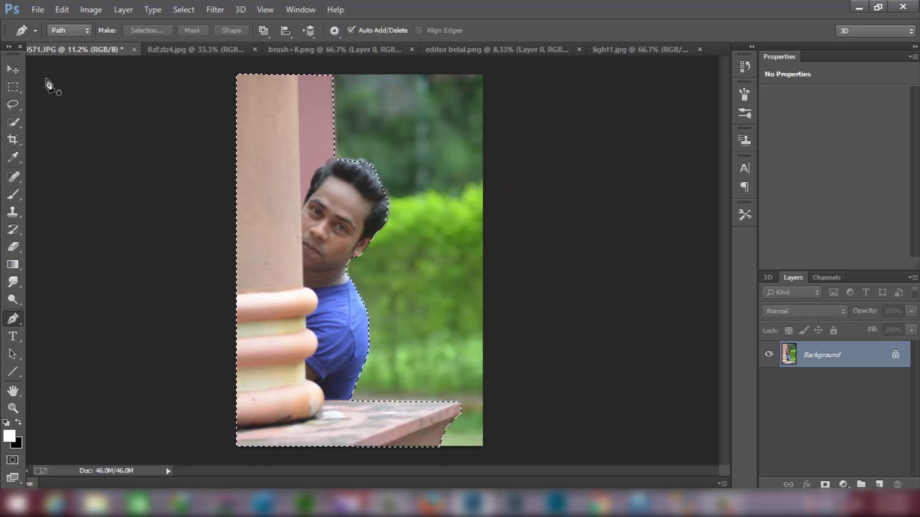
Mask the layer to the selection and open Refine Mask to set the edge radius
{"action": "left_click", "coordinate": [822, 485]}
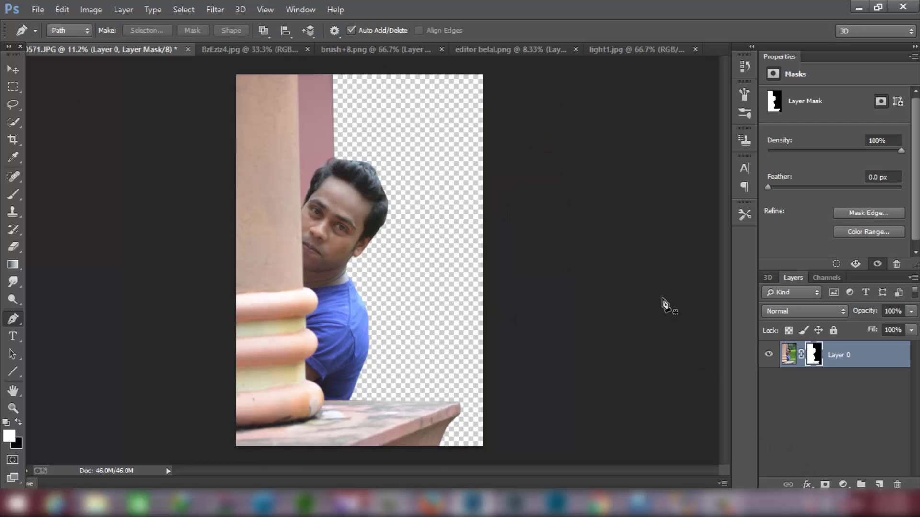
{"action": "right_click", "coordinate": [817, 357]}
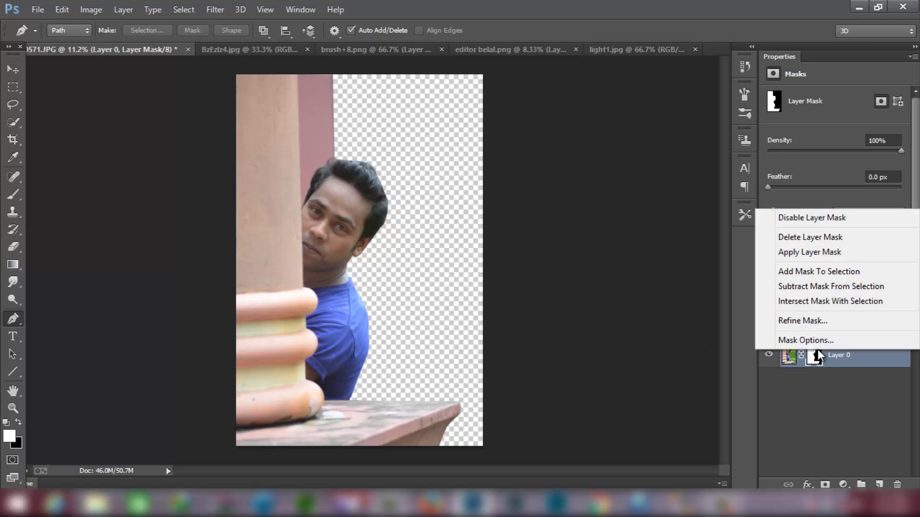
{"action": "left_click", "coordinate": [815, 321]}
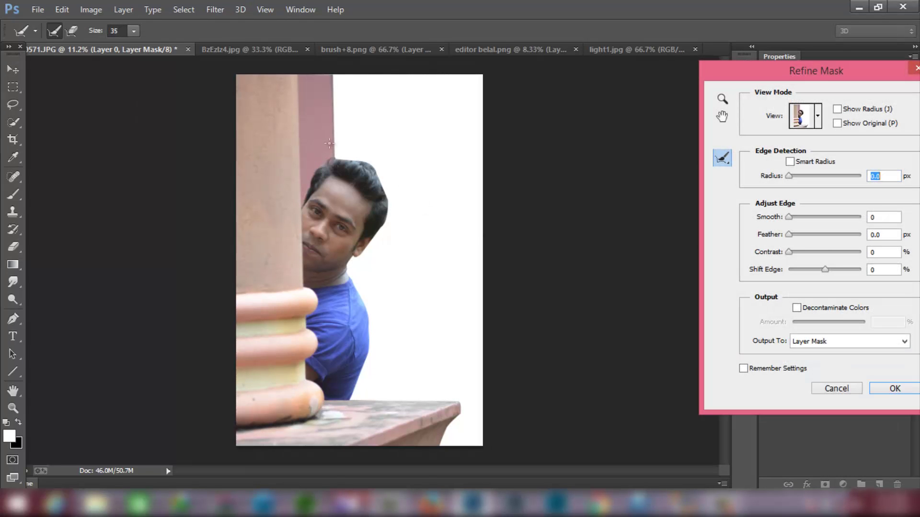
{"action": "type", "text": "0.5"}
Zoom in on the man's head and set the Refine Radius brush to size 58
{"action": "left_click", "coordinate": [722, 99]}
{"action": "left_click", "coordinate": [341, 146]}
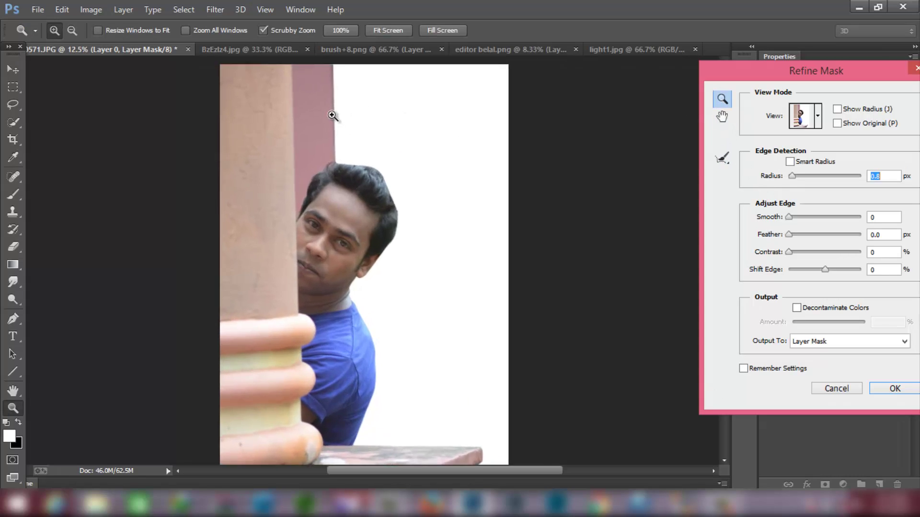
{"action": "left_click", "coordinate": [332, 115]}
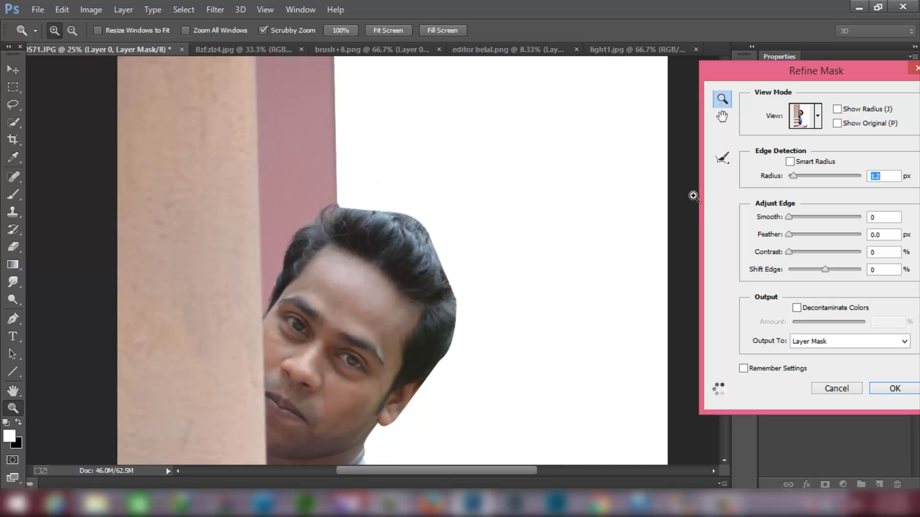
{"action": "left_click", "coordinate": [722, 158]}
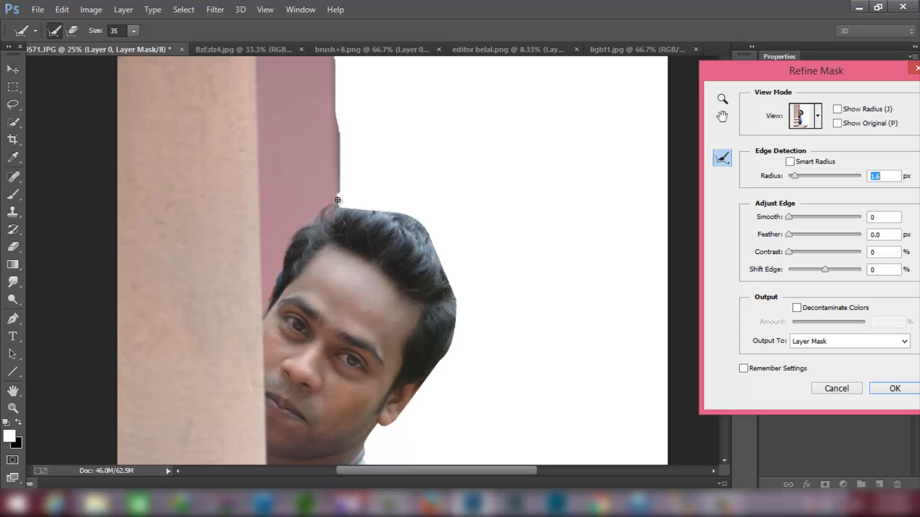
{"action": "left_click", "coordinate": [133, 30]}
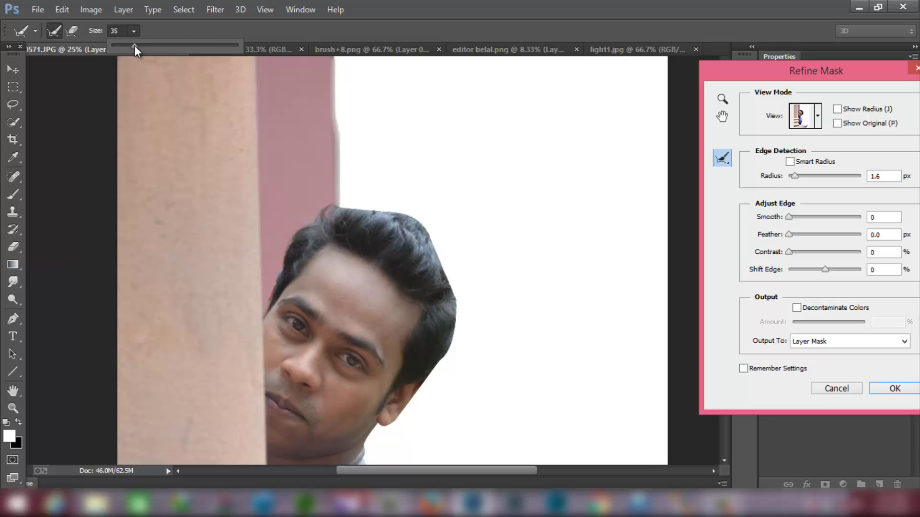
{"action": "left_click_drag", "start_coordinate": [134, 47], "coordinate": [148, 47]}
Paint along the hair edge where it meets the wall and review the refined mask
{"action": "left_click_drag", "start_coordinate": [335, 65], "coordinate": [339, 205]}
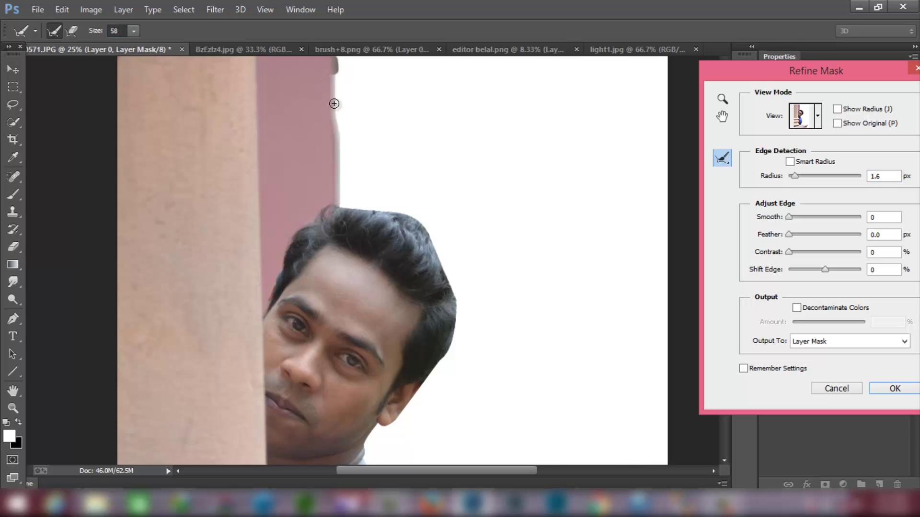
{"action": "scroll", "coordinate": [351, 150], "scroll_direction": "up", "scroll_amount": 2}
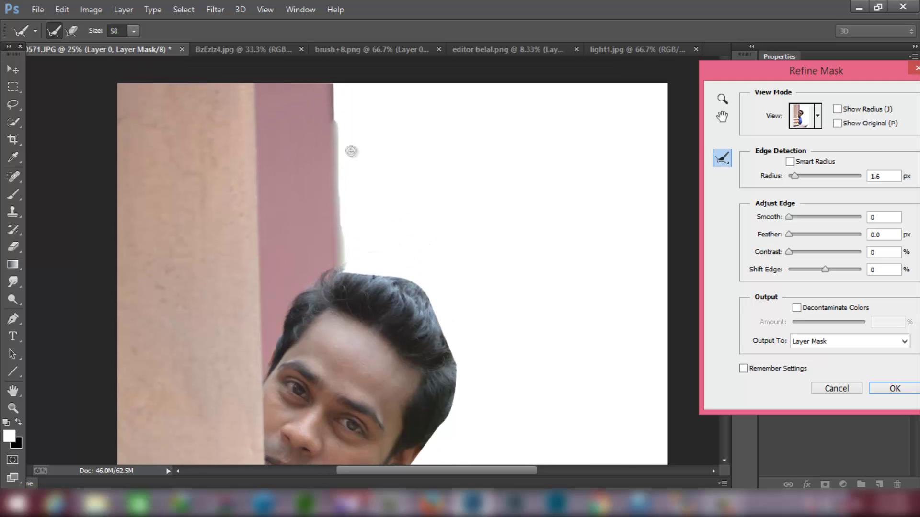
{"action": "scroll", "coordinate": [343, 139], "scroll_direction": "up", "scroll_amount": 1}
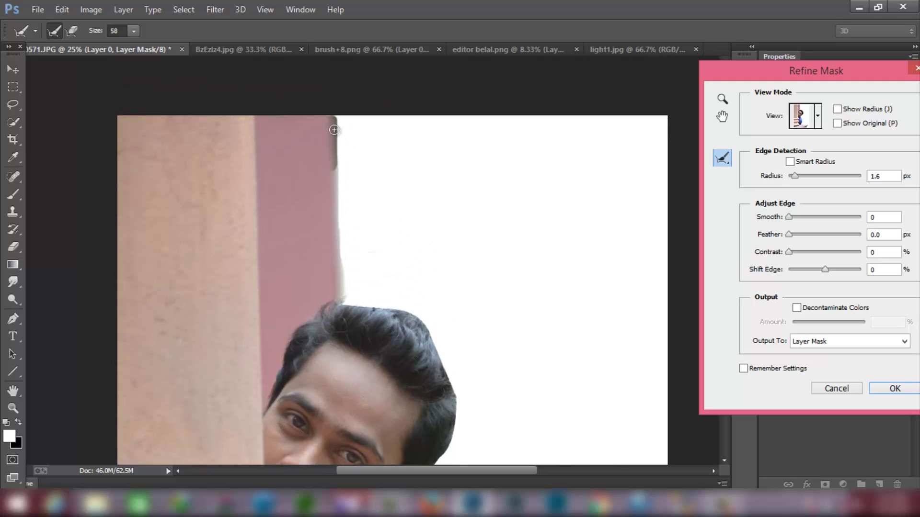
{"action": "scroll", "coordinate": [330, 241], "scroll_direction": "down", "scroll_amount": 2}
{"action": "scroll", "coordinate": [387, 216], "scroll_direction": "down", "scroll_amount": 2}
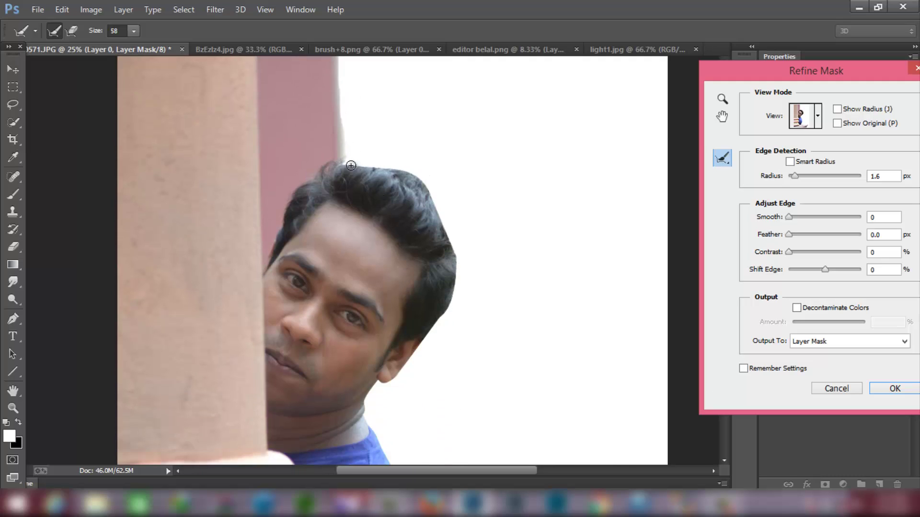
{"action": "scroll", "coordinate": [457, 225], "scroll_direction": "down", "scroll_amount": 2}
{"action": "scroll", "coordinate": [501, 214], "scroll_direction": "down", "scroll_amount": 2}
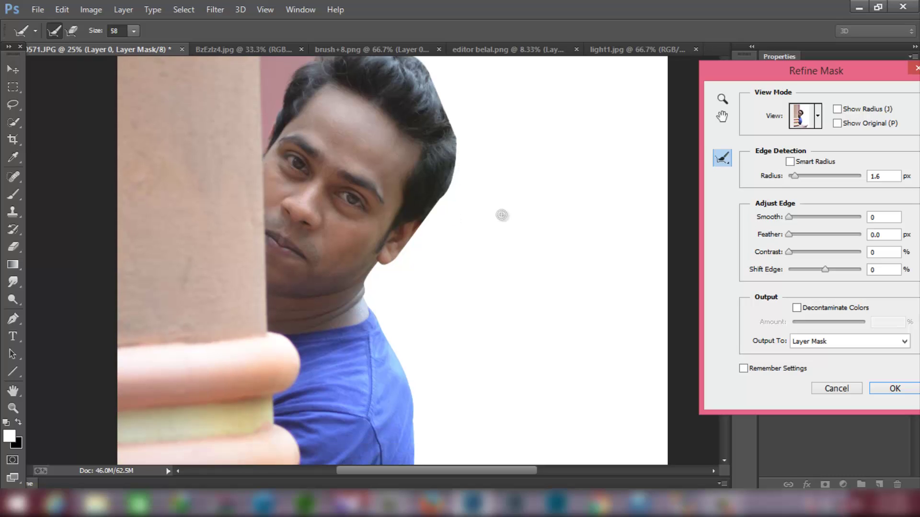
{"action": "scroll", "coordinate": [468, 189], "scroll_direction": "down", "scroll_amount": 2}
{"action": "scroll", "coordinate": [427, 196], "scroll_direction": "down", "scroll_amount": 1}
{"action": "scroll", "coordinate": [428, 196], "scroll_direction": "down", "scroll_amount": 2}
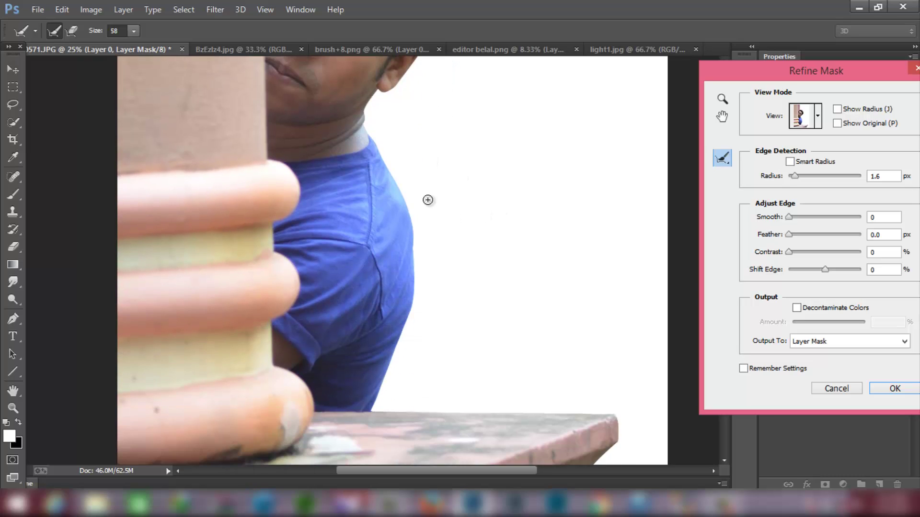
{"action": "scroll", "coordinate": [445, 274], "scroll_direction": "down", "scroll_amount": 3}
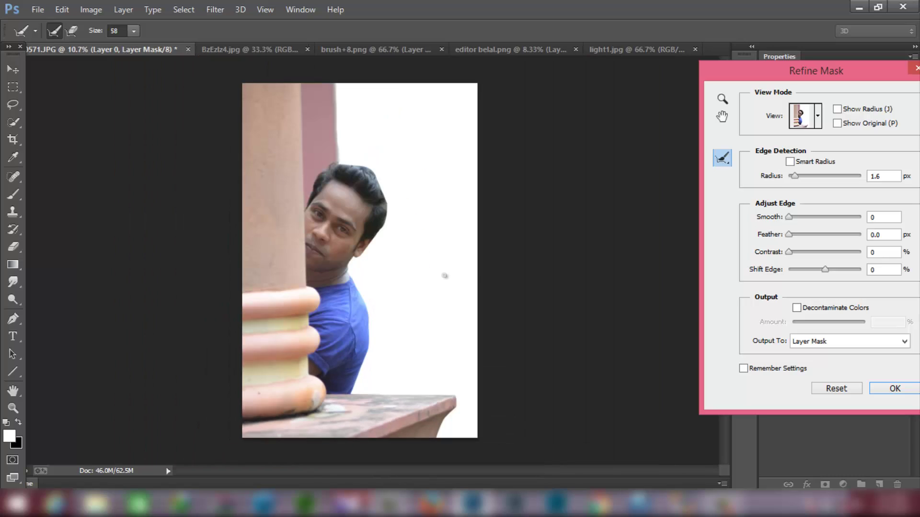
Accept the refined mask and apply it permanently to Layer 0
{"action": "left_click", "coordinate": [871, 385]}
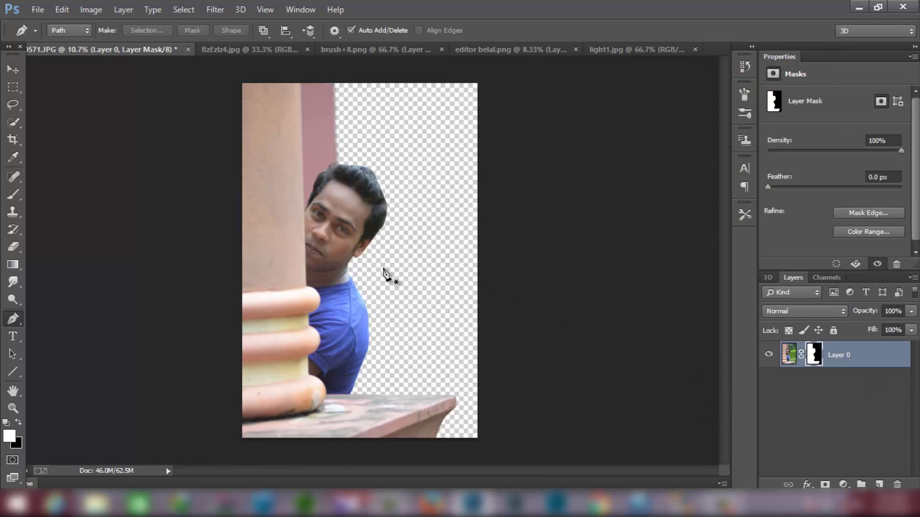
{"action": "right_click", "coordinate": [813, 357]}
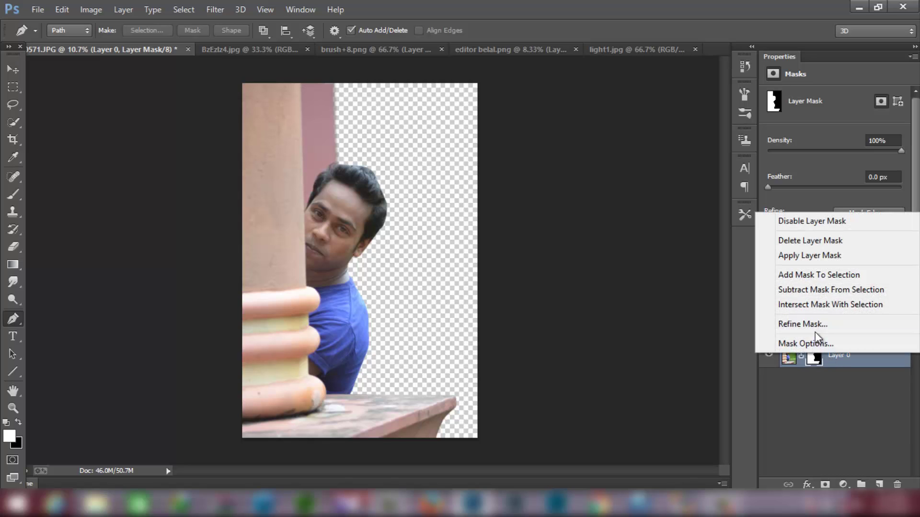
{"action": "left_click", "coordinate": [809, 255]}
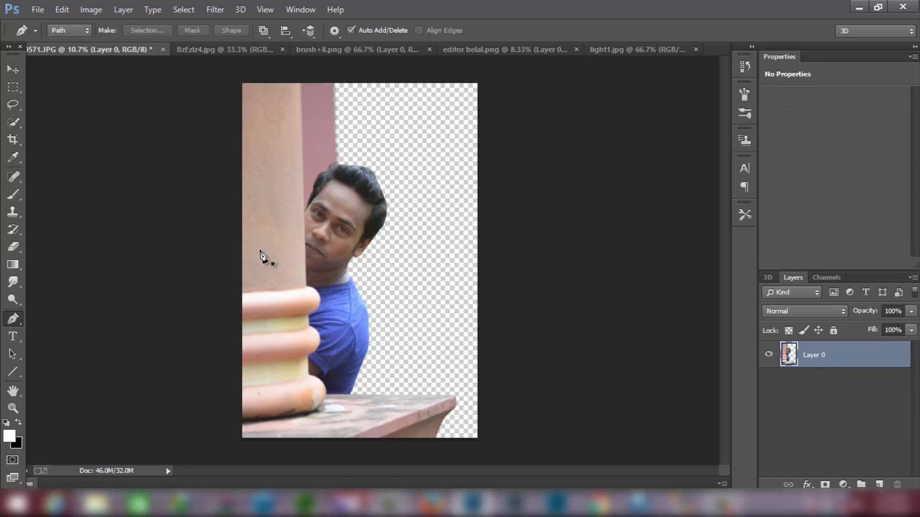
Create a new empty Layer 1 and place it below Layer 0
{"action": "left_click", "coordinate": [18, 72]}
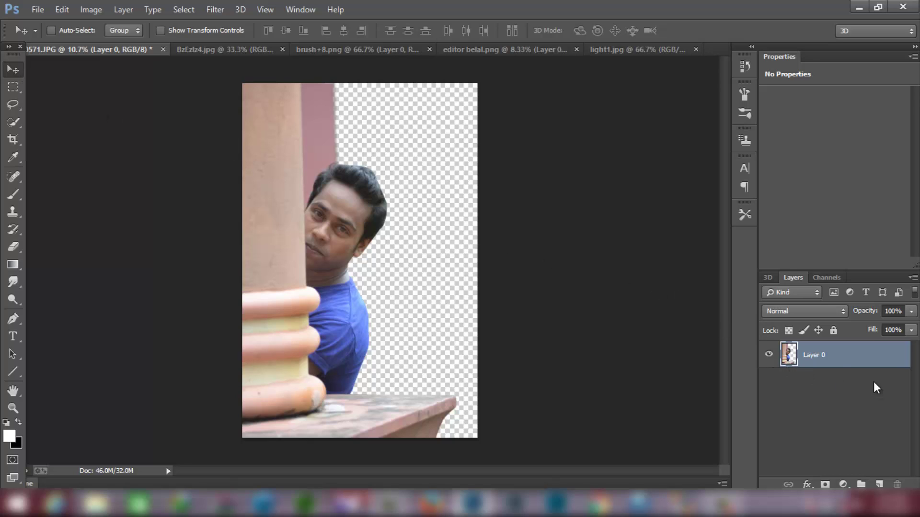
{"action": "left_click", "coordinate": [882, 483]}
{"action": "left_click_drag", "start_coordinate": [858, 359], "coordinate": [858, 408]}
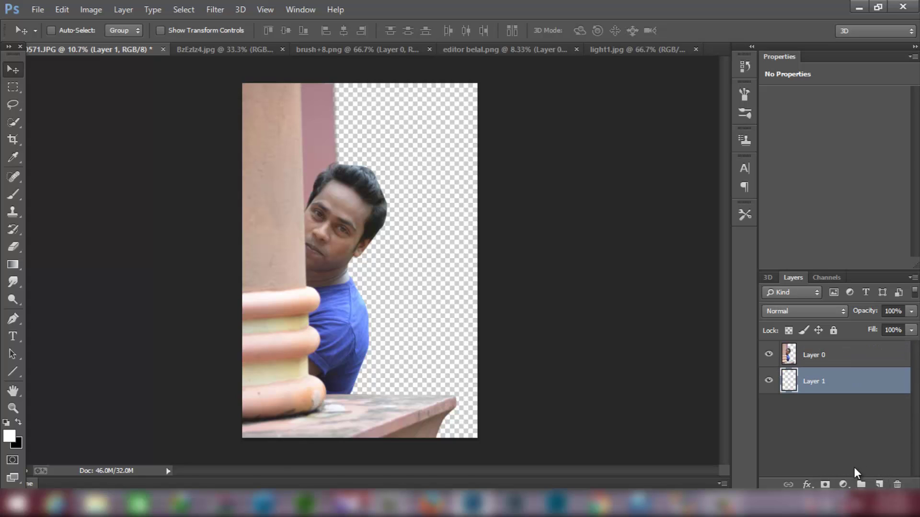
{"action": "left_click", "coordinate": [843, 485]}
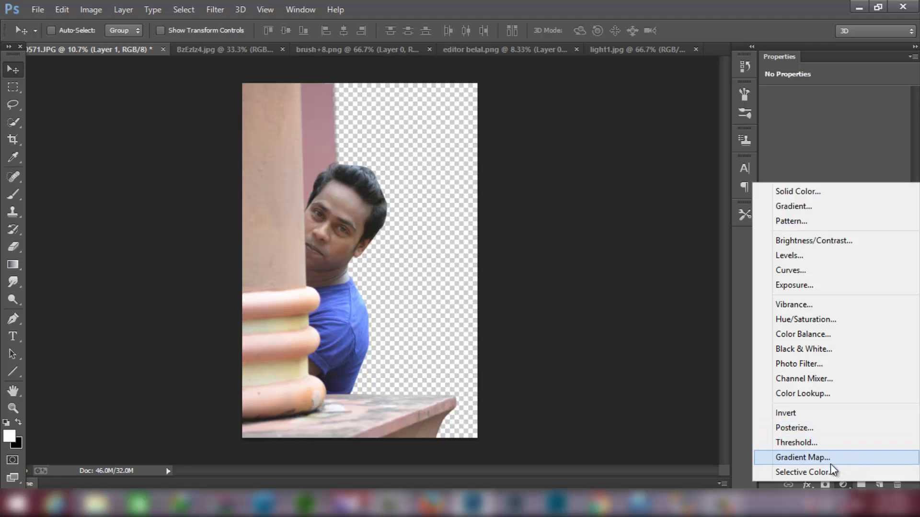
Discard a stray Selective Color layer and add a Gradient fill using the Black, White preset
{"action": "left_click", "coordinate": [829, 471]}
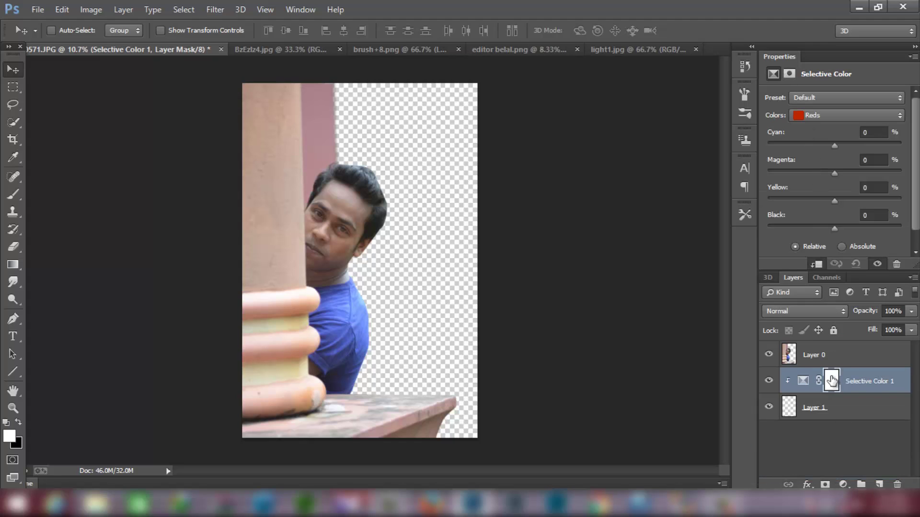
{"action": "left_click_drag", "start_coordinate": [832, 381], "coordinate": [897, 481]}
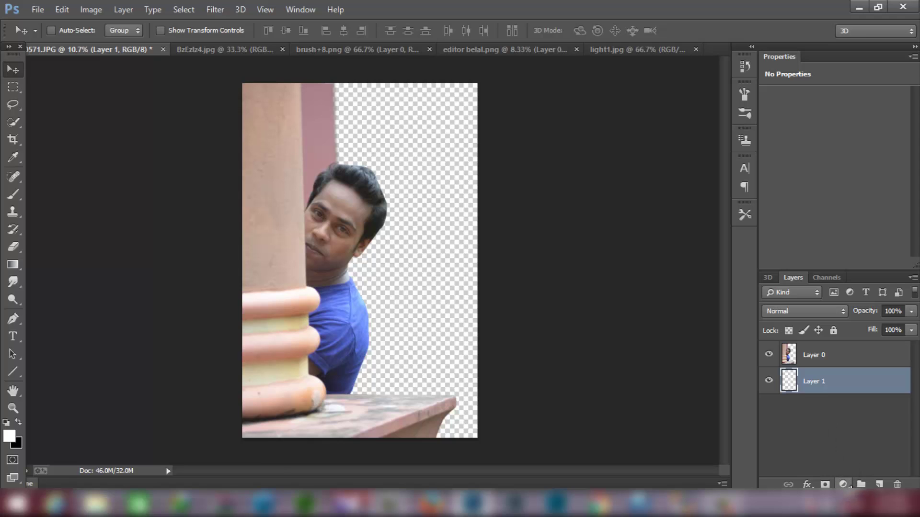
{"action": "left_click", "coordinate": [845, 484]}
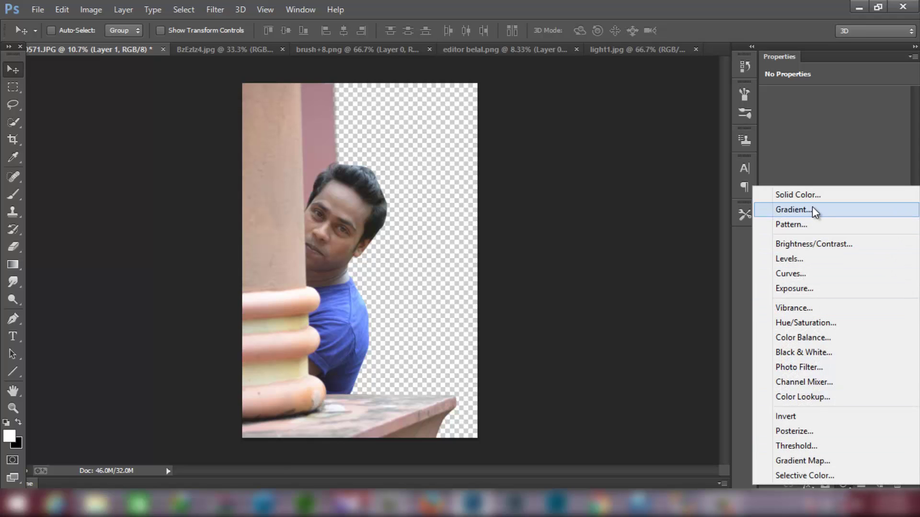
{"action": "left_click", "coordinate": [794, 209]}
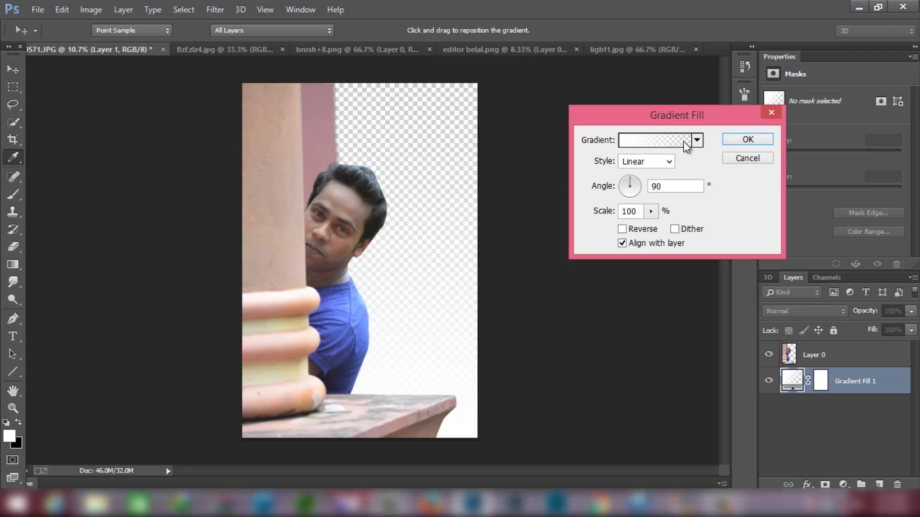
{"action": "left_click", "coordinate": [661, 140]}
{"action": "left_click", "coordinate": [596, 227]}
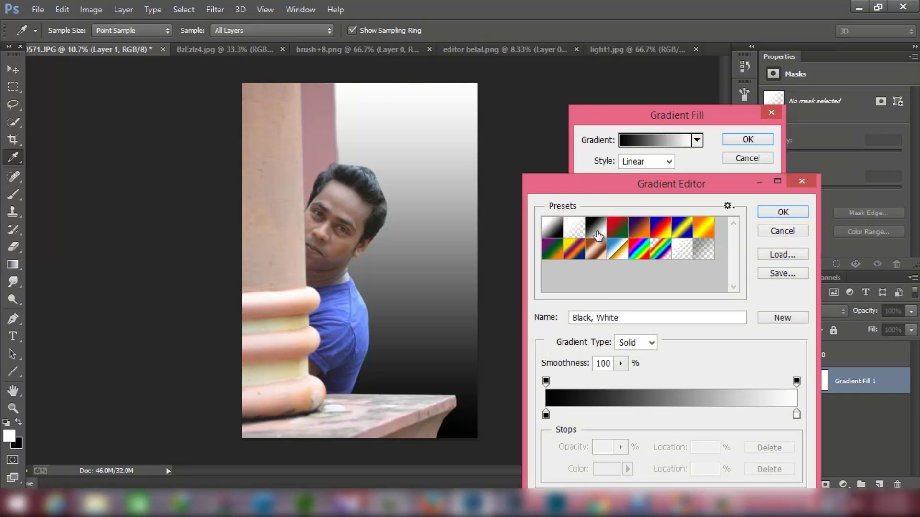
Change the gradient's white stop to black #000000 and apply the solid black fill
{"action": "left_click", "coordinate": [796, 414]}
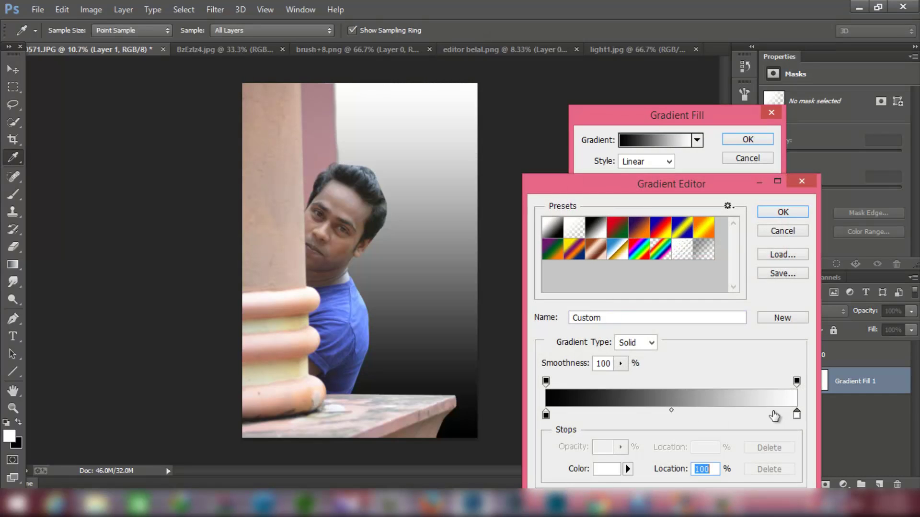
{"action": "left_click", "coordinate": [606, 469]}
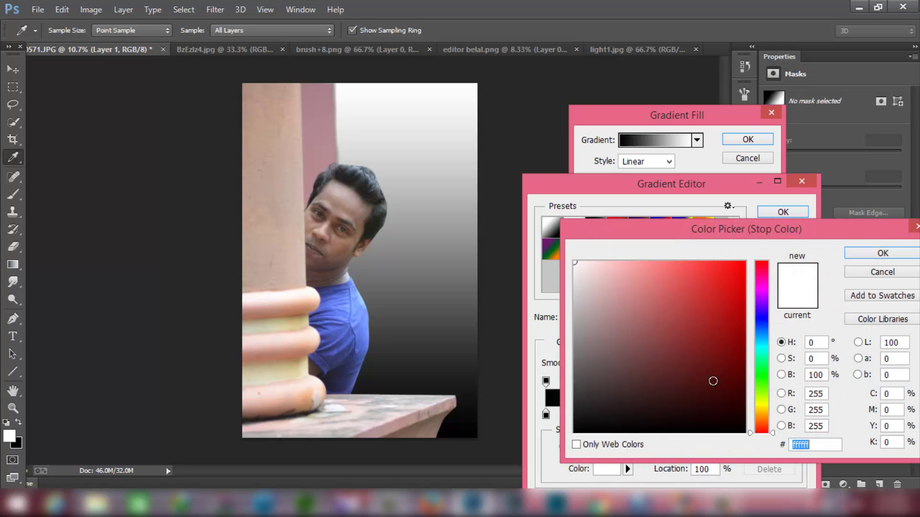
{"action": "left_click_drag", "start_coordinate": [713, 381], "coordinate": [692, 460]}
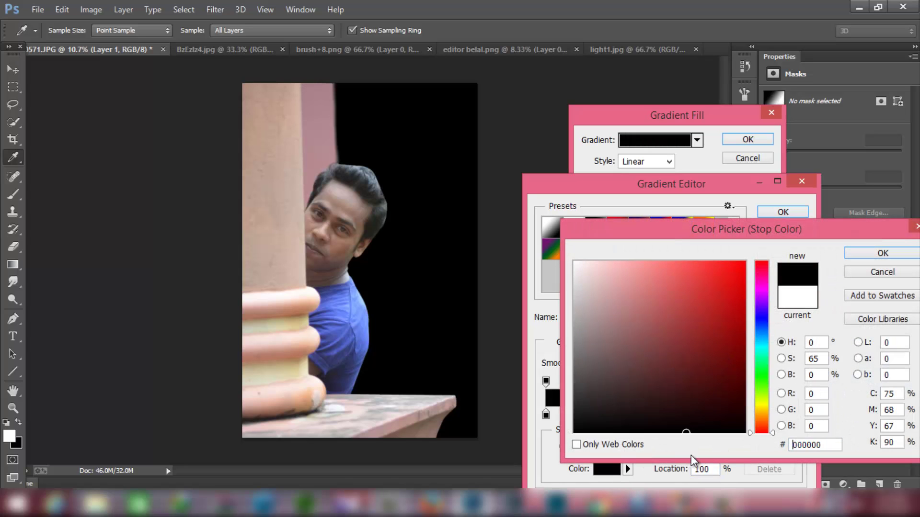
{"action": "left_click", "coordinate": [873, 255]}
{"action": "left_click", "coordinate": [790, 212]}
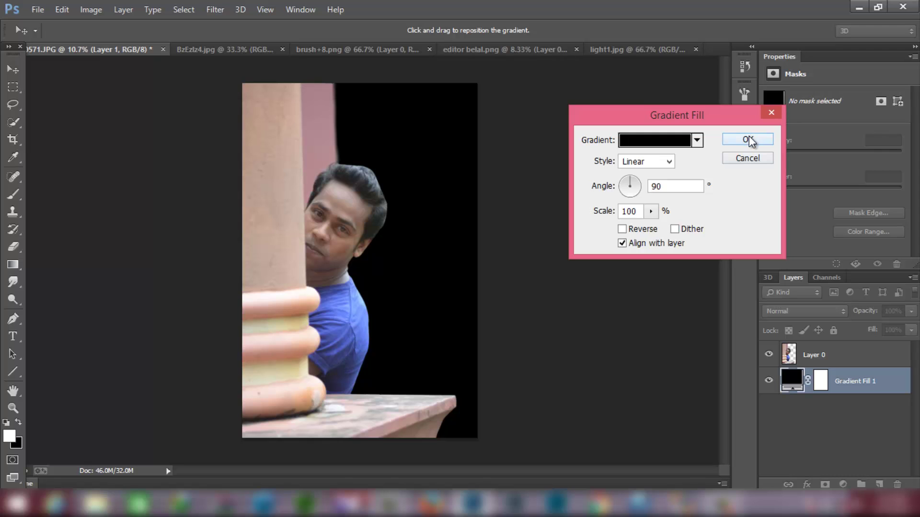
{"action": "left_click", "coordinate": [748, 140]}
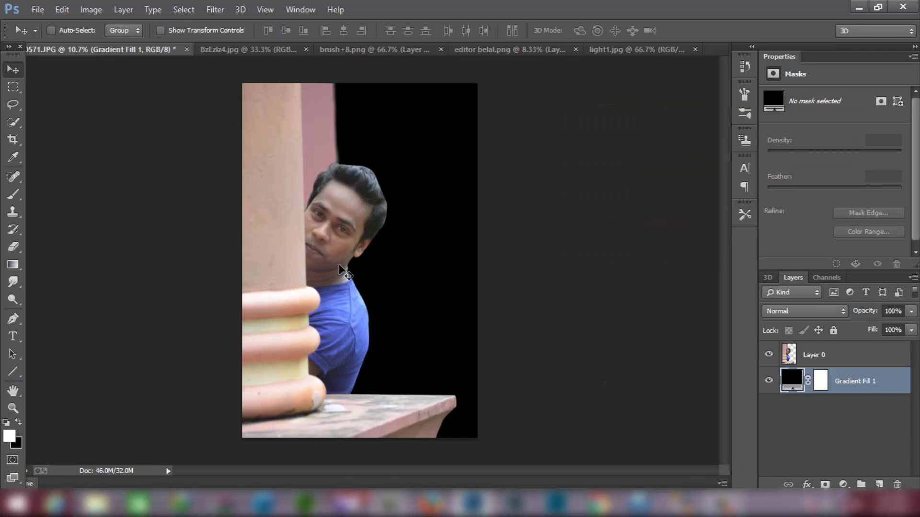
Switch to the Smudge tool on Layer 0 and size the brush to 90 px
{"action": "scroll", "coordinate": [362, 213], "scroll_direction": "up", "scroll_amount": 5}
{"action": "scroll", "coordinate": [376, 137], "scroll_direction": "up", "scroll_amount": 2}
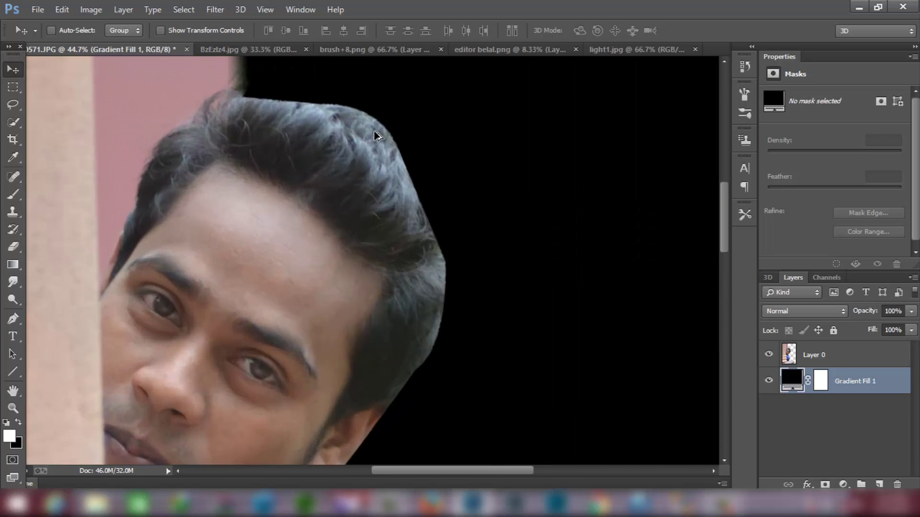
{"action": "scroll", "coordinate": [281, 302], "scroll_direction": "up", "scroll_amount": 2}
{"action": "scroll", "coordinate": [271, 301], "scroll_direction": "up", "scroll_amount": 1}
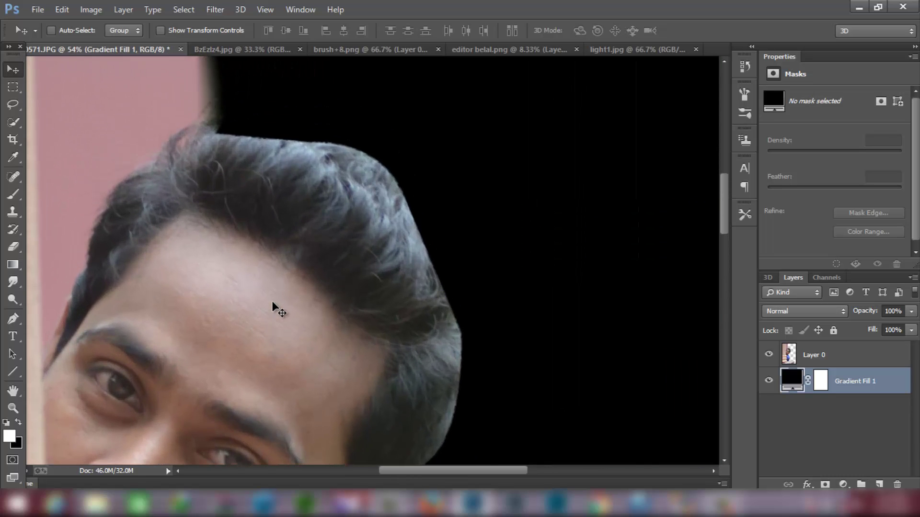
{"action": "left_click", "coordinate": [21, 281]}
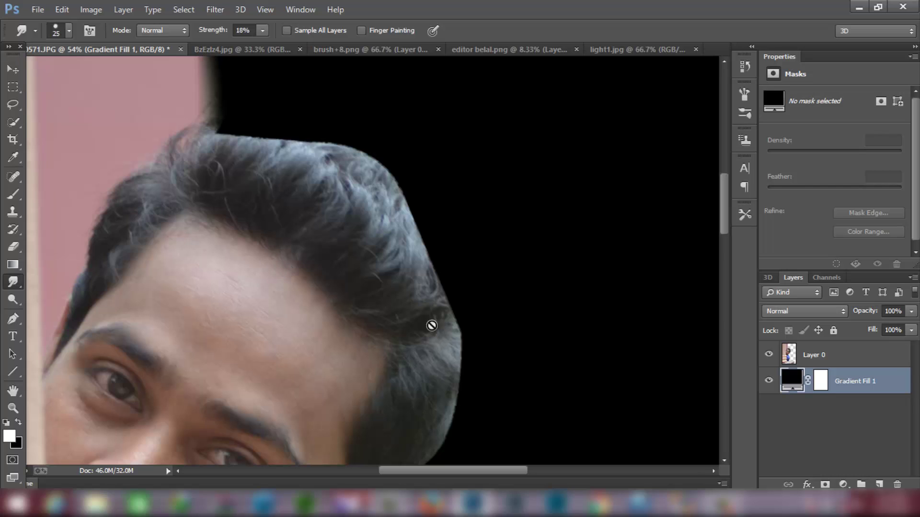
{"action": "left_click", "coordinate": [816, 358]}
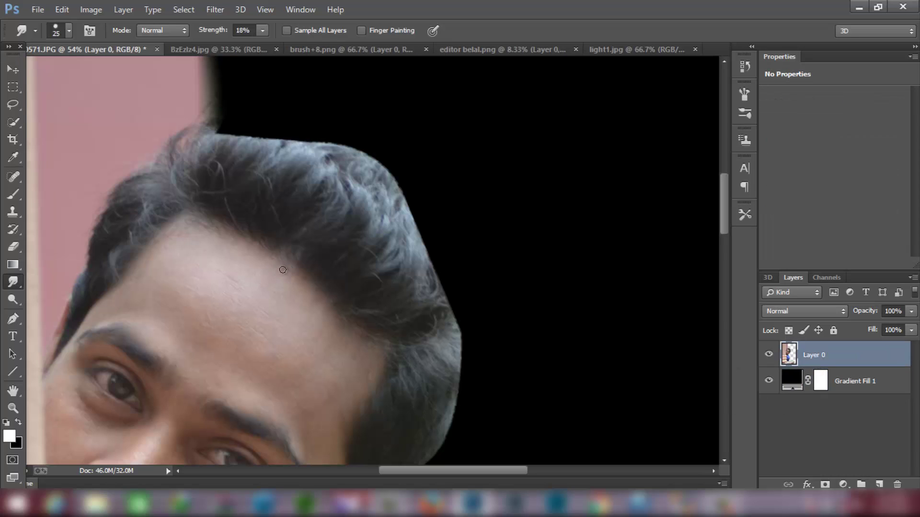
{"action": "scroll", "coordinate": [282, 270], "scroll_direction": "down", "scroll_amount": 3}
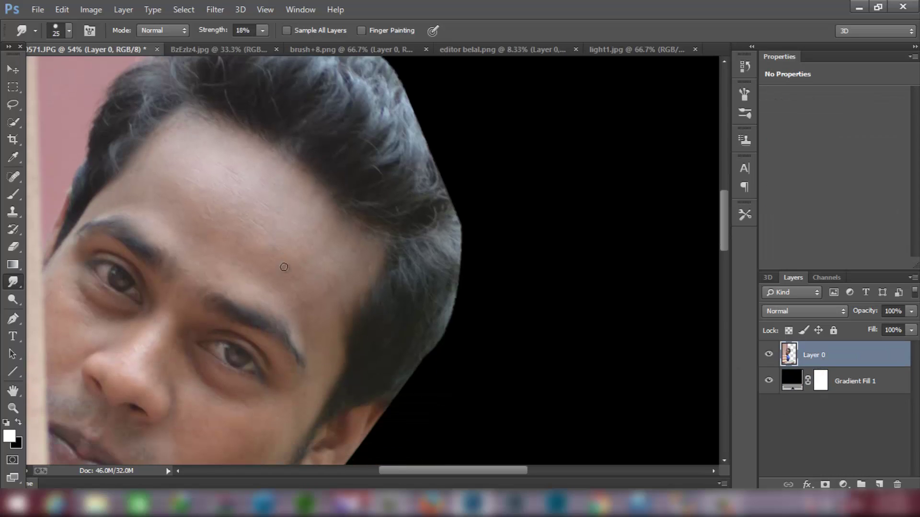
{"action": "key", "text": "bracketright"}
{"action": "key", "text": "bracketright"}
{"action": "key", "text": "bracketright"}
{"action": "key", "text": "bracketright"}
{"action": "key", "text": "bracketright"}
{"action": "key", "text": "bracketright"}
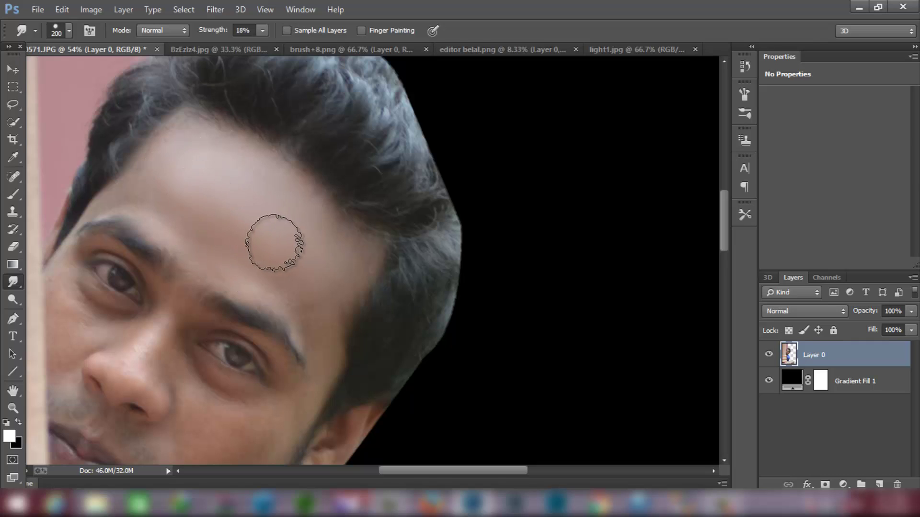
{"action": "scroll", "coordinate": [285, 232], "scroll_direction": "down", "scroll_amount": 3}
{"action": "key", "text": "bracketleft"}
{"action": "key", "text": "bracketleft"}
{"action": "key", "text": "bracketleft"}
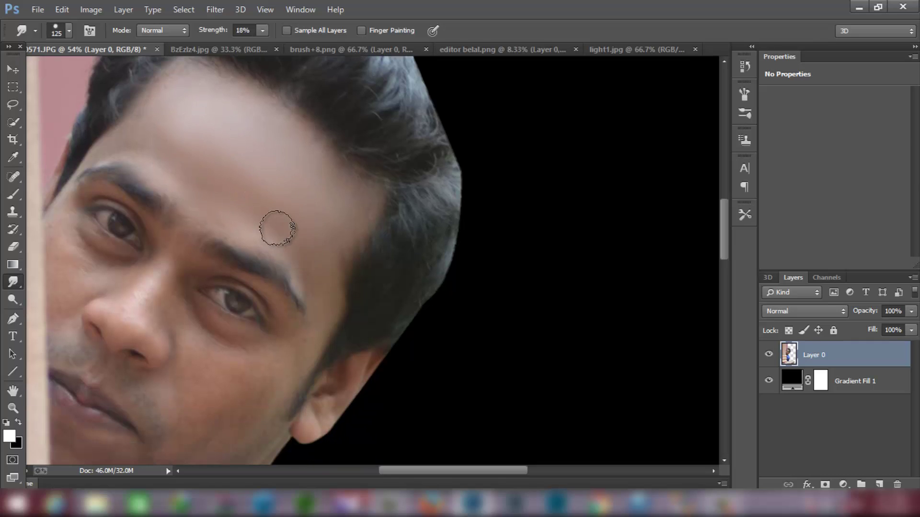
{"action": "key", "text": "bracketleft"}
{"action": "key", "text": "bracketleft"}
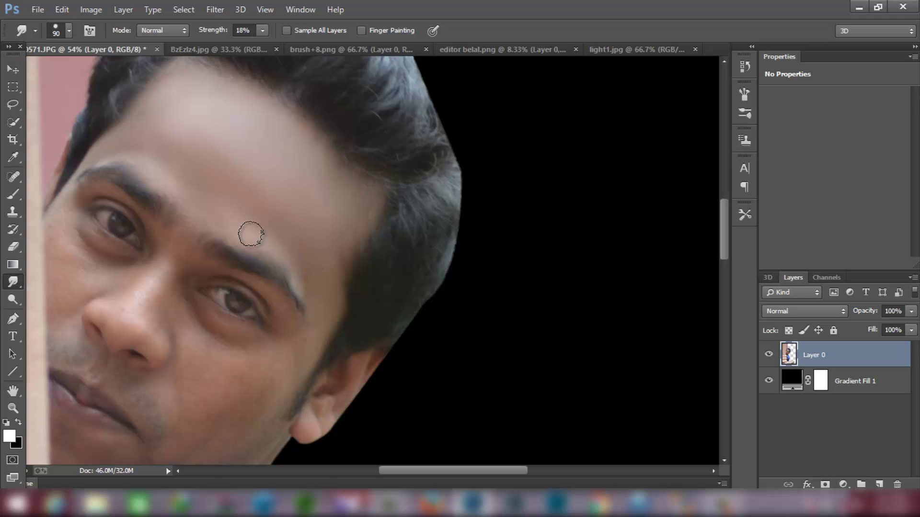
Smudge across the man's face with a 100 px brush
{"action": "scroll", "coordinate": [378, 251], "scroll_direction": "down", "scroll_amount": 3}
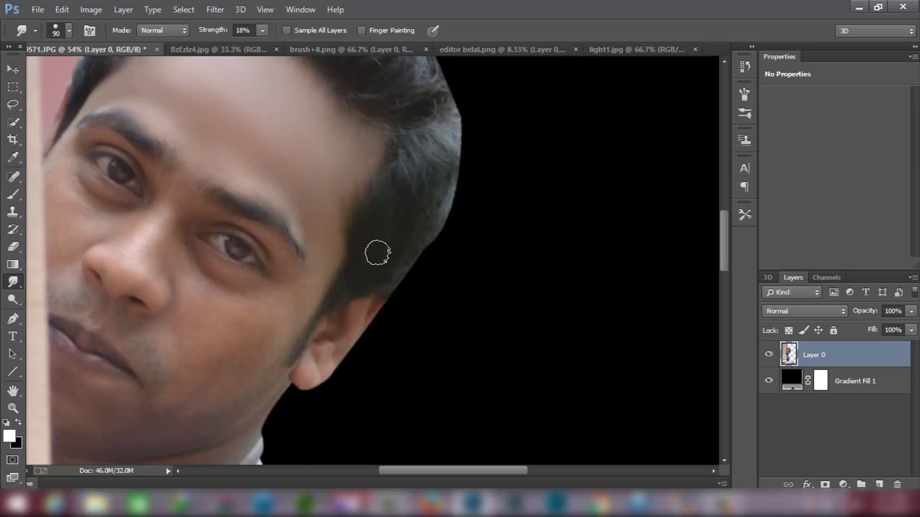
{"action": "scroll", "coordinate": [378, 250], "scroll_direction": "down", "scroll_amount": 1}
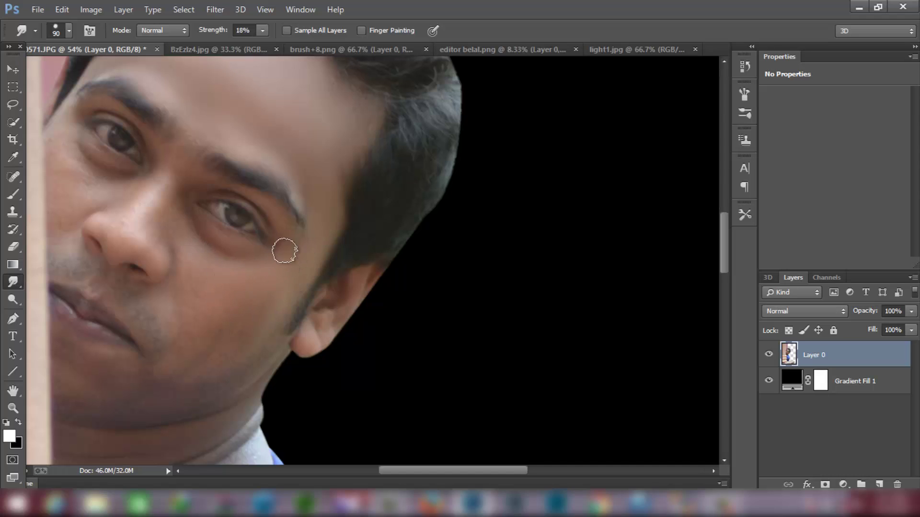
{"action": "scroll", "coordinate": [294, 250], "scroll_direction": "down", "scroll_amount": 2}
{"action": "key", "text": "bracketright"}
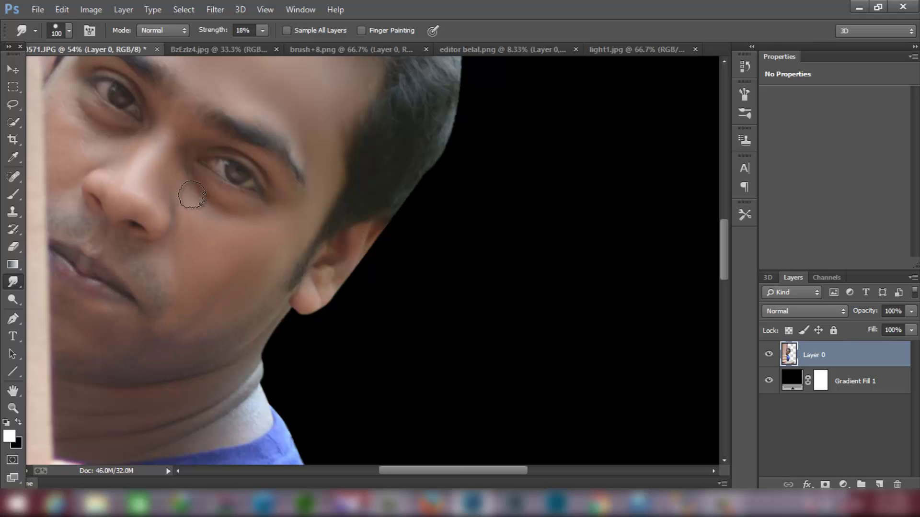
{"action": "scroll", "coordinate": [193, 217], "scroll_direction": "down", "scroll_amount": 2}
{"action": "key", "text": "bracketright"}
{"action": "key", "text": "bracketright"}
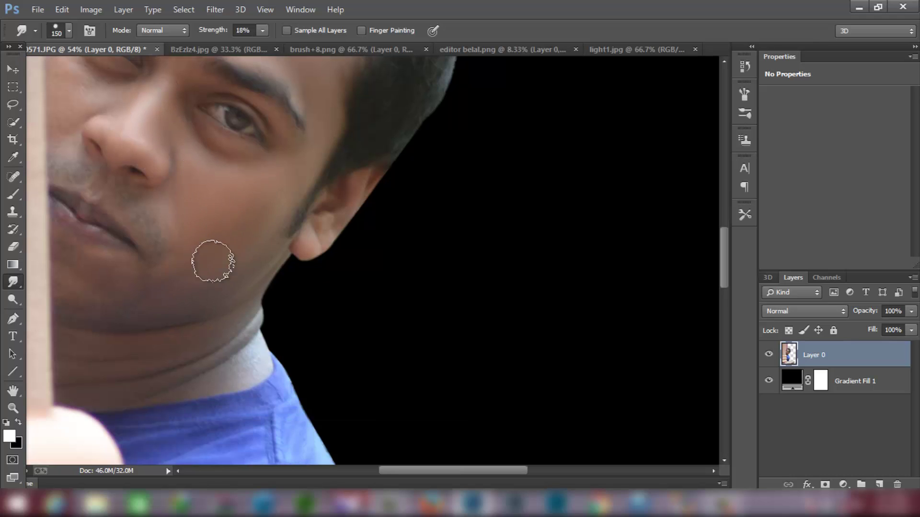
{"action": "scroll", "coordinate": [188, 203], "scroll_direction": "up", "scroll_amount": 4}
{"action": "key", "text": "bracketleft"}
{"action": "key", "text": "bracketleft"}
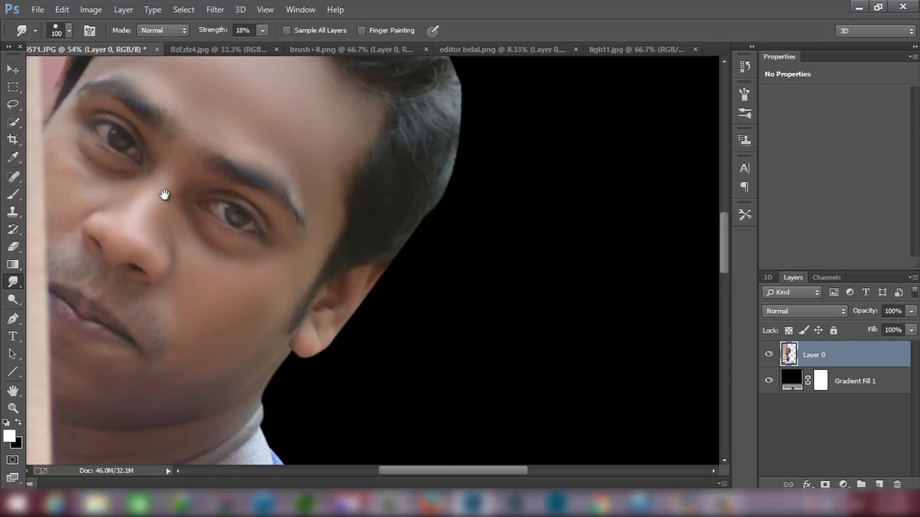
{"action": "left_click_drag", "start_coordinate": [165, 195], "coordinate": [426, 252]}
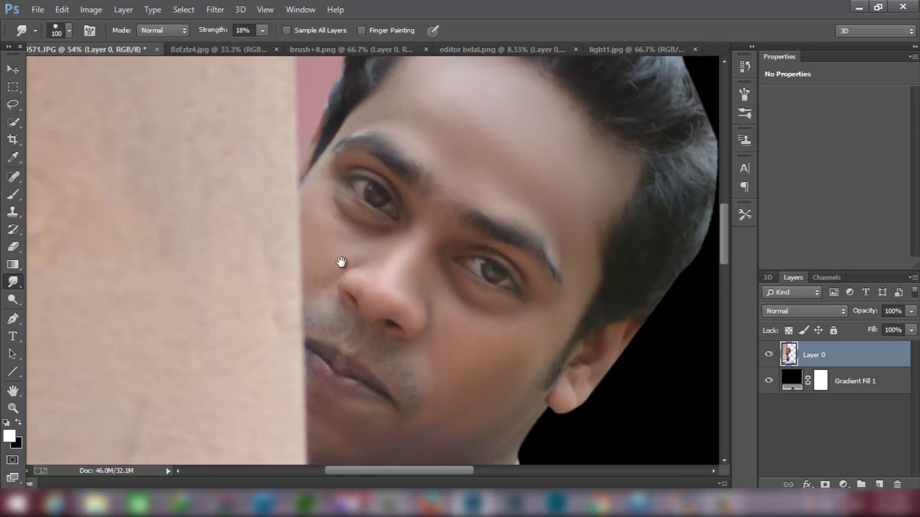
Soften the edge where the neck meets the collar with an 80 px smudge
{"action": "key", "text": "bracketleft"}
{"action": "key", "text": "bracketleft"}
{"action": "key", "text": "bracketleft"}
{"action": "scroll", "coordinate": [417, 184], "scroll_direction": "up", "scroll_amount": 2}
{"action": "scroll", "coordinate": [583, 250], "scroll_direction": "down", "scroll_amount": 4}
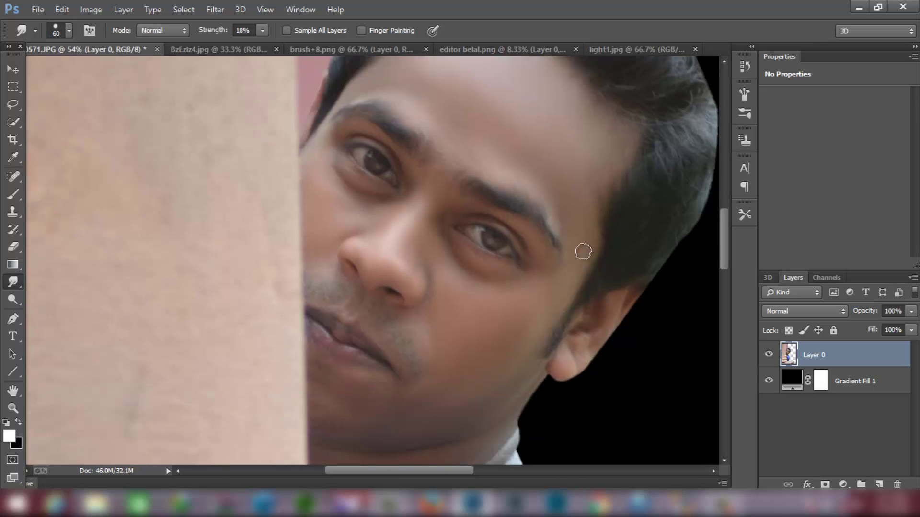
{"action": "scroll", "coordinate": [470, 98], "scroll_direction": "down", "scroll_amount": 2}
{"action": "scroll", "coordinate": [623, 190], "scroll_direction": "down", "scroll_amount": 3}
{"action": "scroll", "coordinate": [485, 331], "scroll_direction": "down", "scroll_amount": 2}
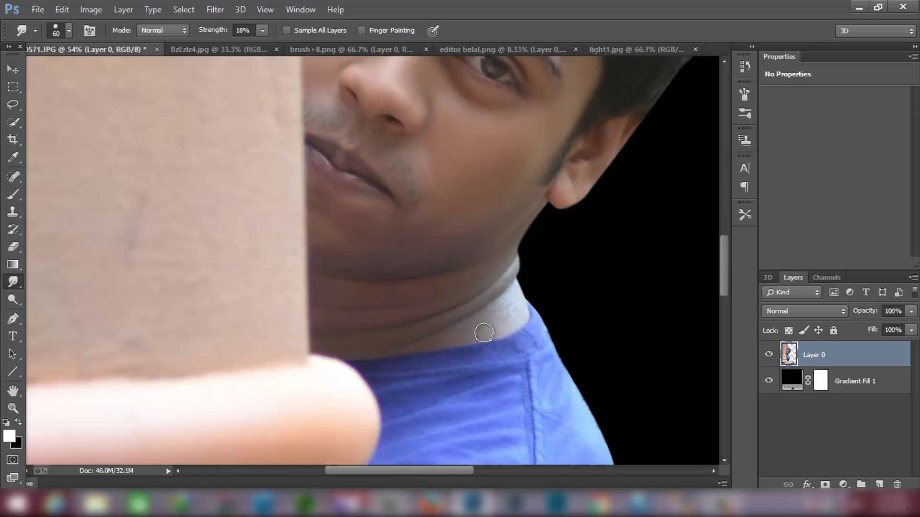
{"action": "key", "text": "bracketright"}
{"action": "key", "text": "bracketright"}
{"action": "left_click_drag", "start_coordinate": [520, 280], "coordinate": [507, 251]}
Set the smudge brush to 90 px and lower Strength to 5%
{"action": "scroll", "coordinate": [398, 333], "scroll_direction": "up", "scroll_amount": 3}
{"action": "key", "text": "bracketright"}
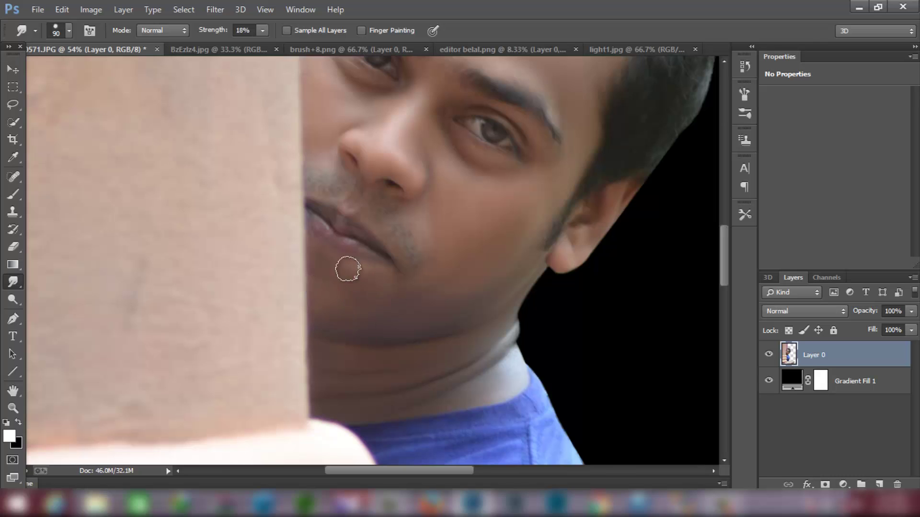
{"action": "left_click_drag", "start_coordinate": [221, 41], "coordinate": [214, 41]}
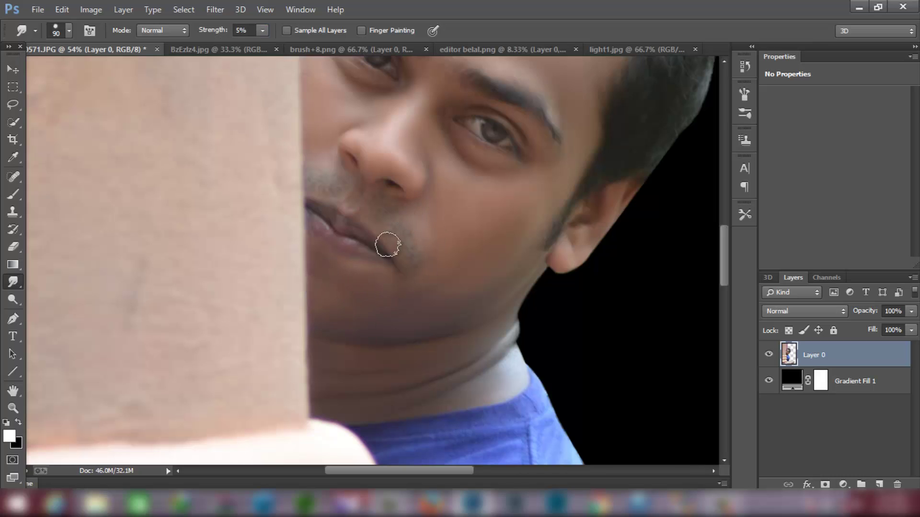
{"action": "scroll", "coordinate": [547, 217], "scroll_direction": "up", "scroll_amount": 5}
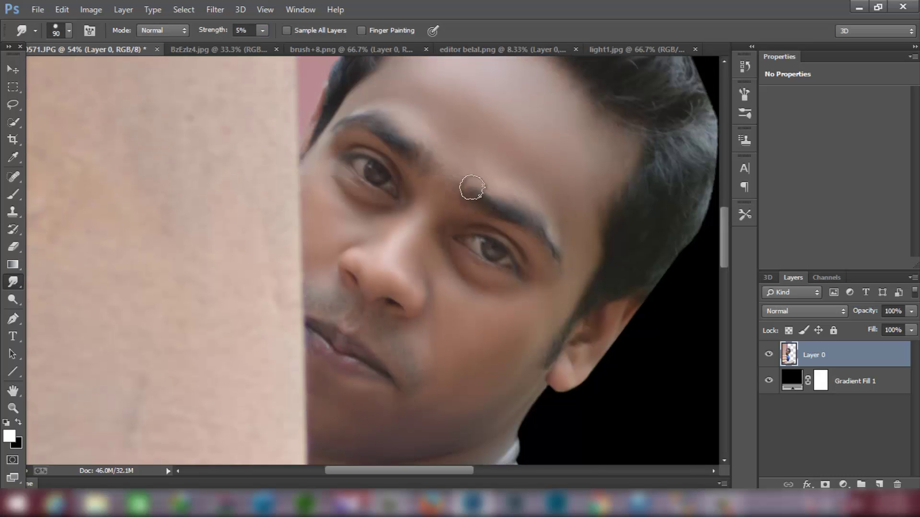
{"action": "scroll", "coordinate": [470, 184], "scroll_direction": "up", "scroll_amount": 3}
{"action": "scroll", "coordinate": [468, 208], "scroll_direction": "down", "scroll_amount": 3}
{"action": "scroll", "coordinate": [554, 230], "scroll_direction": "down", "scroll_amount": 2}
{"action": "scroll", "coordinate": [312, 325], "scroll_direction": "up", "scroll_amount": 5}
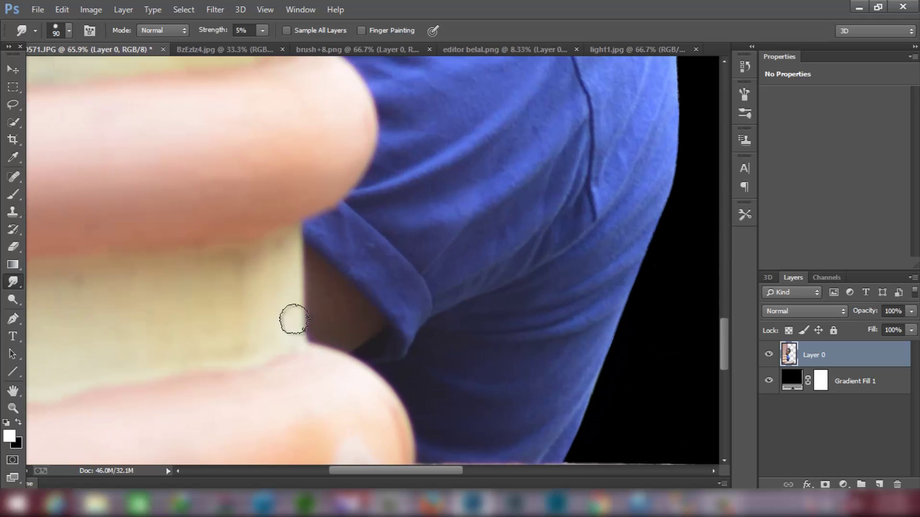
{"action": "scroll", "coordinate": [335, 330], "scroll_direction": "down", "scroll_amount": 3}
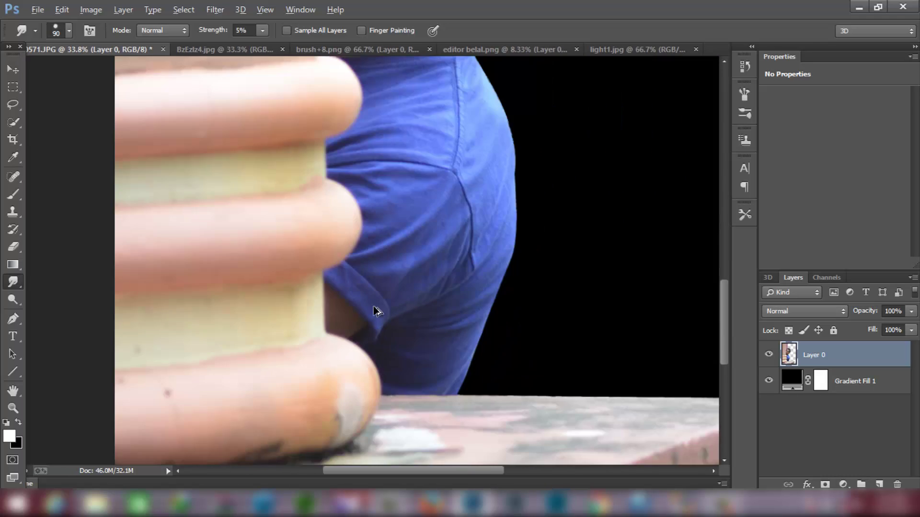
{"action": "scroll", "coordinate": [374, 311], "scroll_direction": "down", "scroll_amount": 2}
{"action": "scroll", "coordinate": [431, 192], "scroll_direction": "up", "scroll_amount": 3}
{"action": "scroll", "coordinate": [464, 112], "scroll_direction": "up", "scroll_amount": 2}
{"action": "scroll", "coordinate": [464, 111], "scroll_direction": "up", "scroll_amount": 1}
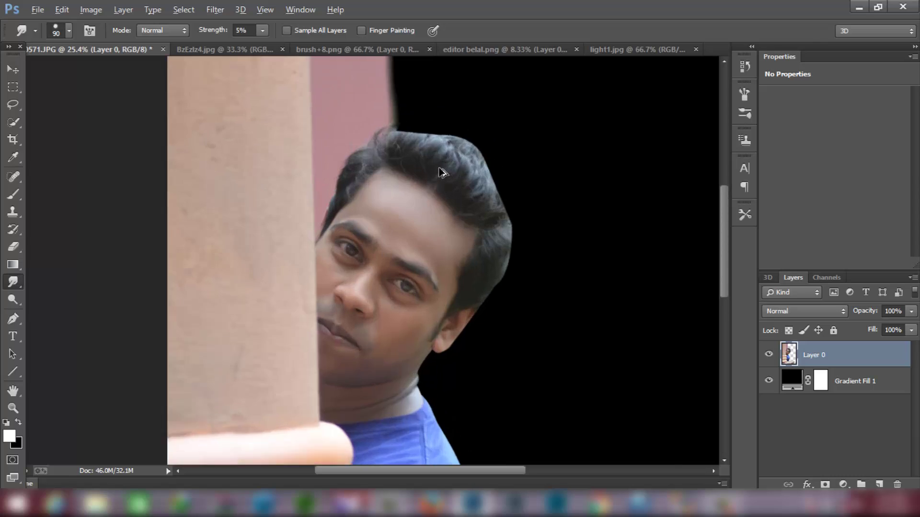
{"action": "scroll", "coordinate": [438, 171], "scroll_direction": "up", "scroll_amount": 2}
Choose the scattered 111 px brush tip, angle it diagonally, and set smudge strength to 70%
{"action": "right_click", "coordinate": [439, 168]}
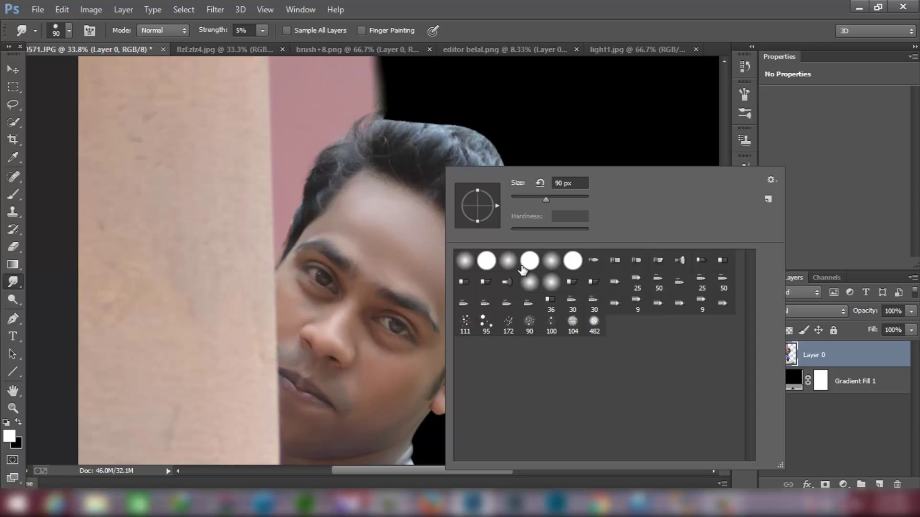
{"action": "left_click", "coordinate": [475, 329]}
{"action": "left_click_drag", "start_coordinate": [484, 191], "coordinate": [487, 190]}
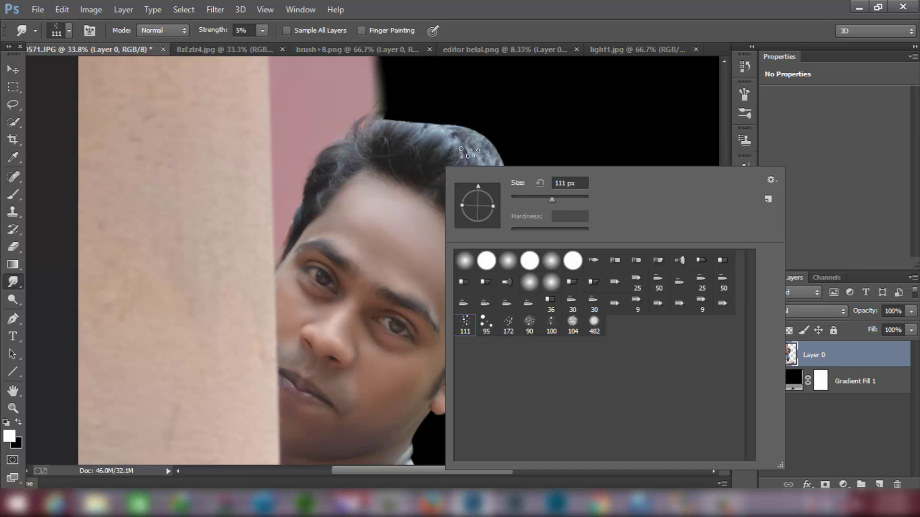
{"action": "left_click", "coordinate": [471, 221]}
{"action": "key", "text": "Return"}
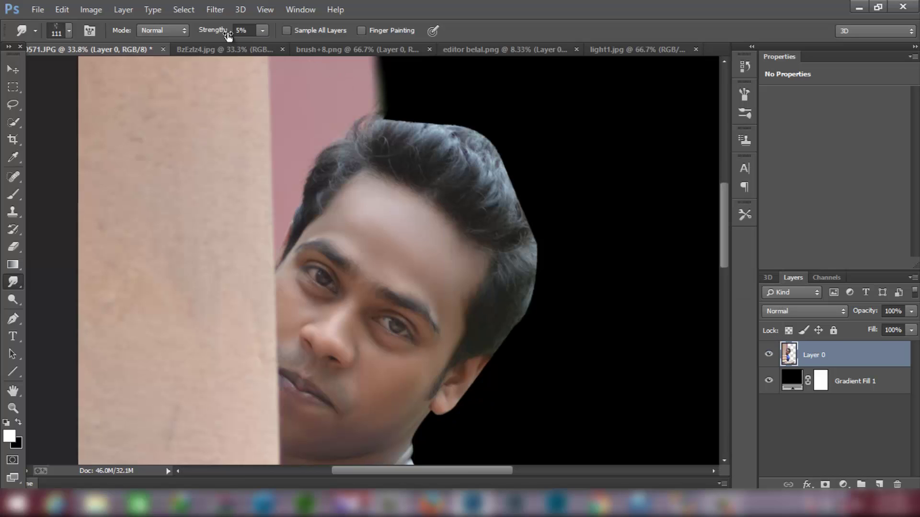
{"action": "left_click_drag", "start_coordinate": [215, 33], "coordinate": [228, 36]}
{"action": "key", "text": "Return"}
Pull the hair at the crown upward into spikes
{"action": "scroll", "coordinate": [417, 168], "scroll_direction": "up", "scroll_amount": 3}
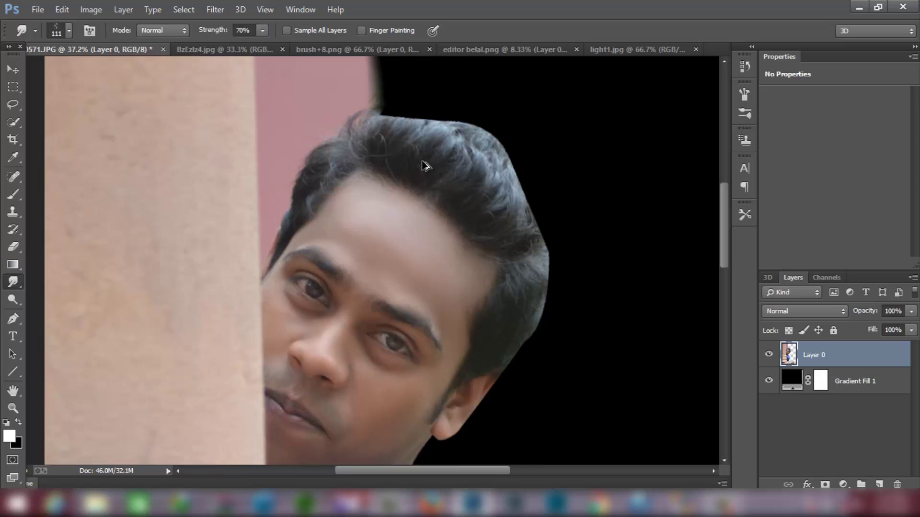
{"action": "left_click_drag", "start_coordinate": [409, 160], "coordinate": [453, 93]}
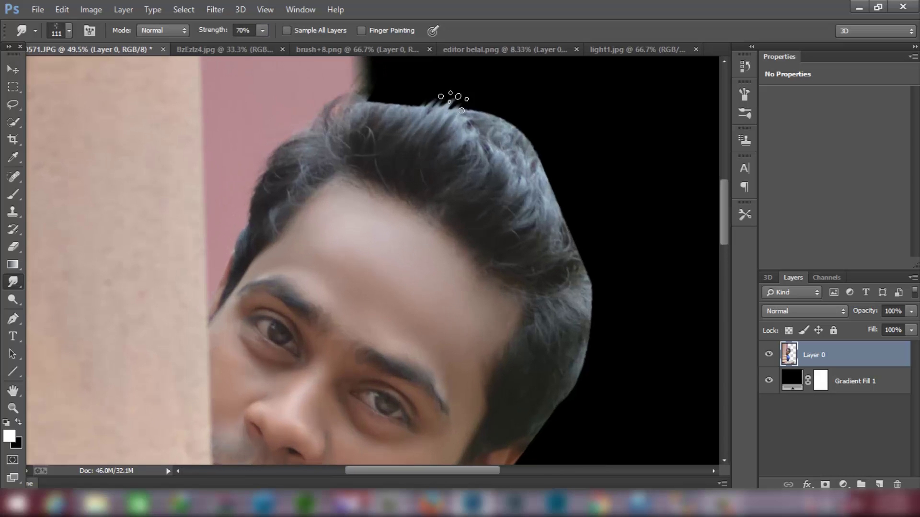
{"action": "scroll", "coordinate": [455, 134], "scroll_direction": "up", "scroll_amount": 2}
{"action": "left_click_drag", "start_coordinate": [388, 190], "coordinate": [422, 133]}
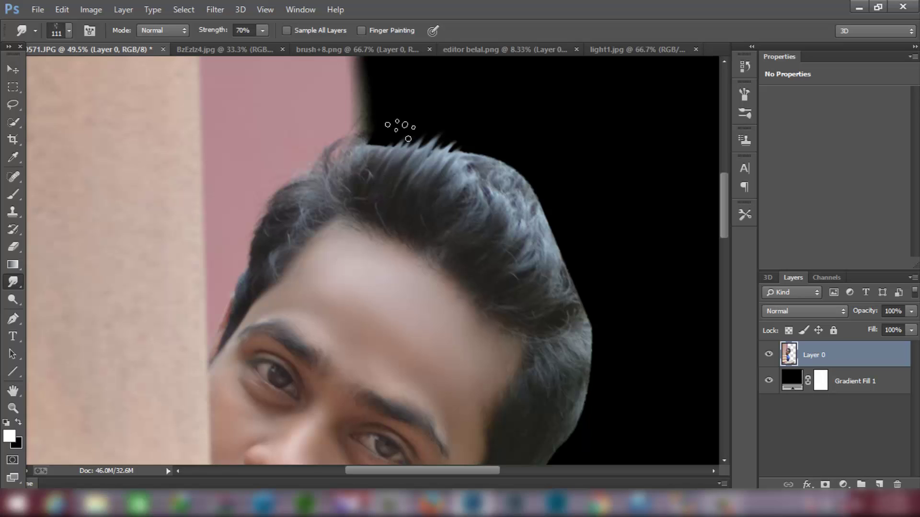
{"action": "mouse_move", "coordinate": [377, 168]}
{"action": "left_mouse_down"}
{"action": "mouse_move", "coordinate": [384, 132]}
{"action": "mouse_move", "coordinate": [410, 121]}
{"action": "left_mouse_up"}
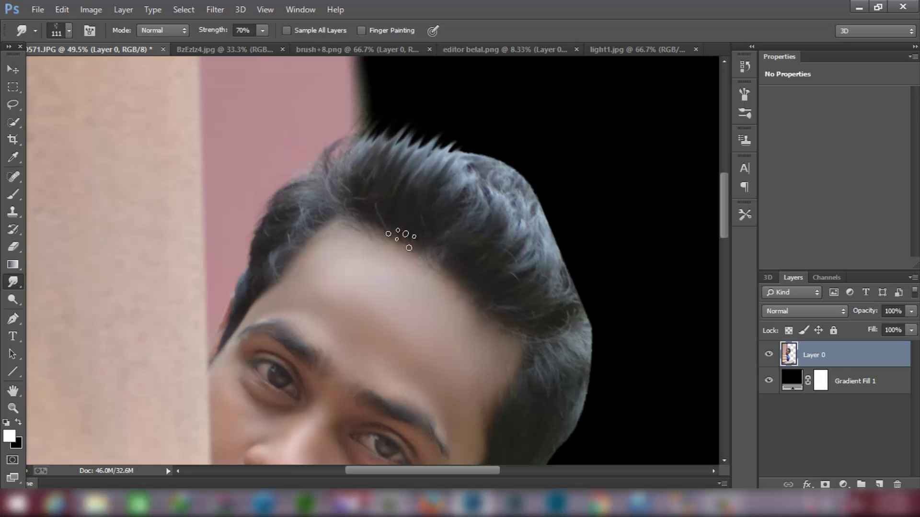
{"action": "left_click_drag", "start_coordinate": [457, 189], "coordinate": [486, 146]}
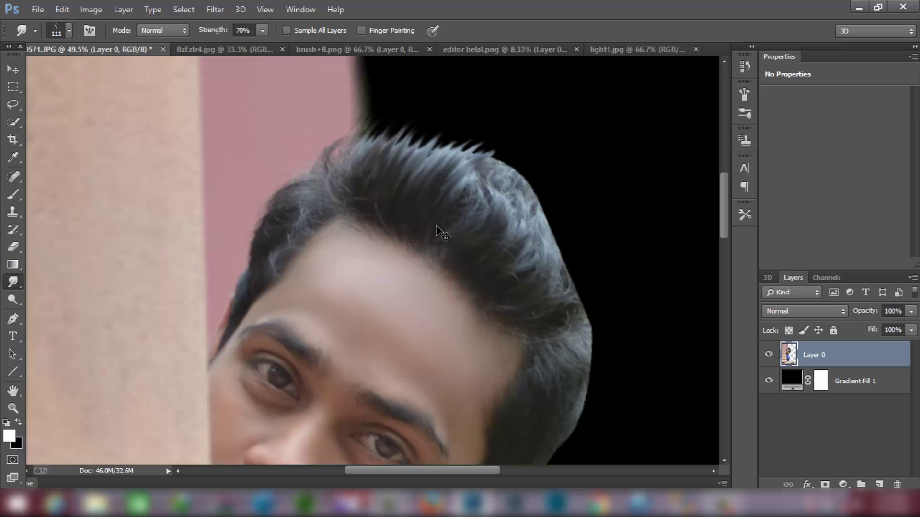
{"action": "key", "text": "ctrl+z"}
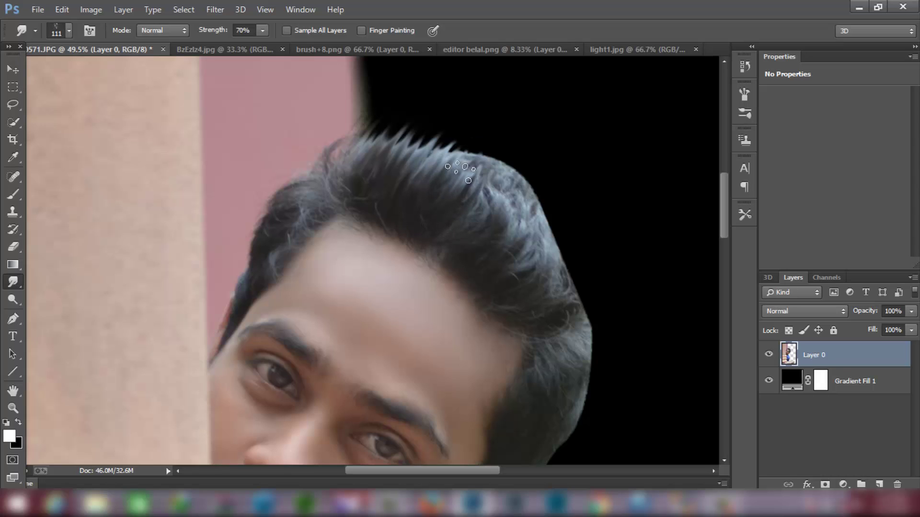
{"action": "key", "text": "ctrl+z"}
Smudge spikes outward along the upper-right and right edges of the hair
{"action": "mouse_move", "coordinate": [518, 189]}
{"action": "left_mouse_down"}
{"action": "mouse_move", "coordinate": [530, 294]}
{"action": "mouse_move", "coordinate": [551, 286]}
{"action": "mouse_move", "coordinate": [581, 209]}
{"action": "mouse_move", "coordinate": [551, 258]}
{"action": "mouse_move", "coordinate": [527, 230]}
{"action": "mouse_move", "coordinate": [537, 172]}
{"action": "left_mouse_up"}
{"action": "mouse_move", "coordinate": [479, 239]}
{"action": "left_mouse_down"}
{"action": "mouse_move", "coordinate": [505, 189]}
{"action": "mouse_move", "coordinate": [503, 148]}
{"action": "mouse_move", "coordinate": [513, 130]}
{"action": "left_mouse_up"}
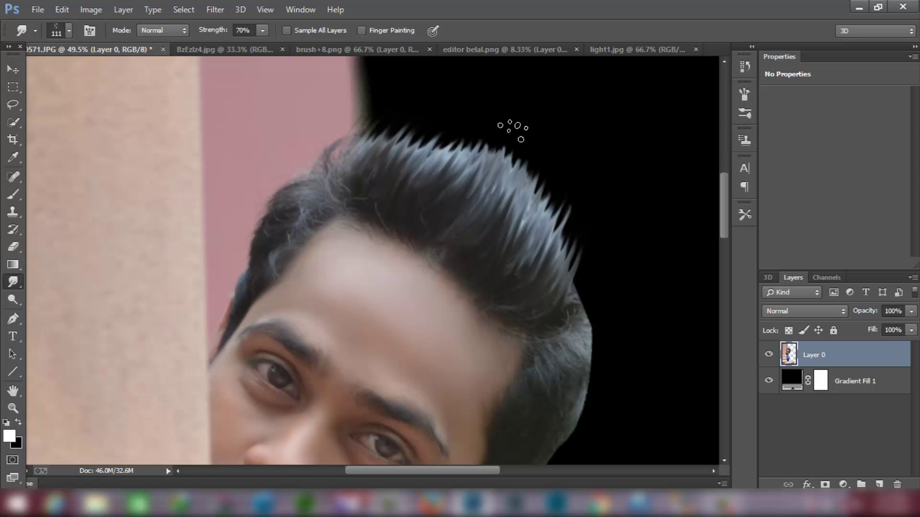
{"action": "mouse_move", "coordinate": [594, 252]}
{"action": "left_mouse_down"}
{"action": "mouse_move", "coordinate": [602, 251]}
{"action": "mouse_move", "coordinate": [581, 308]}
{"action": "mouse_move", "coordinate": [597, 288]}
{"action": "left_mouse_up"}
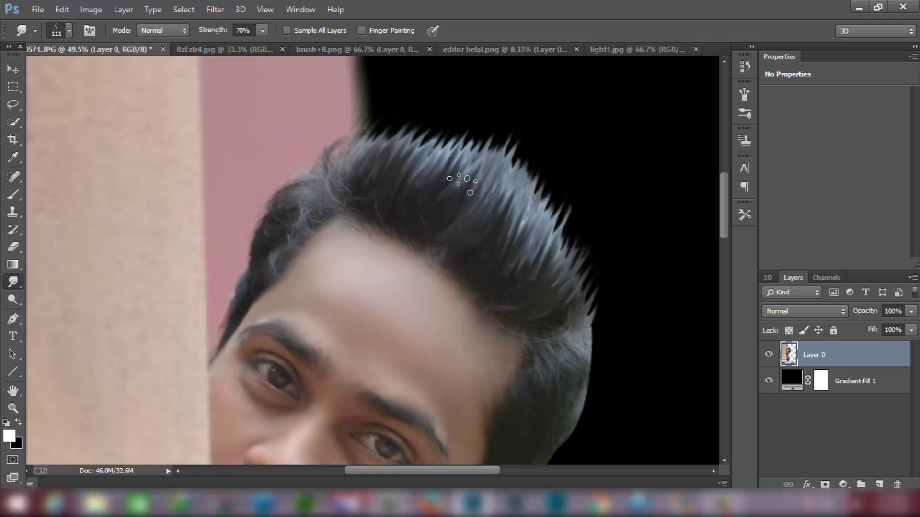
{"action": "scroll", "coordinate": [479, 216], "scroll_direction": "down", "scroll_amount": 2}
{"action": "scroll", "coordinate": [503, 271], "scroll_direction": "down", "scroll_amount": 1}
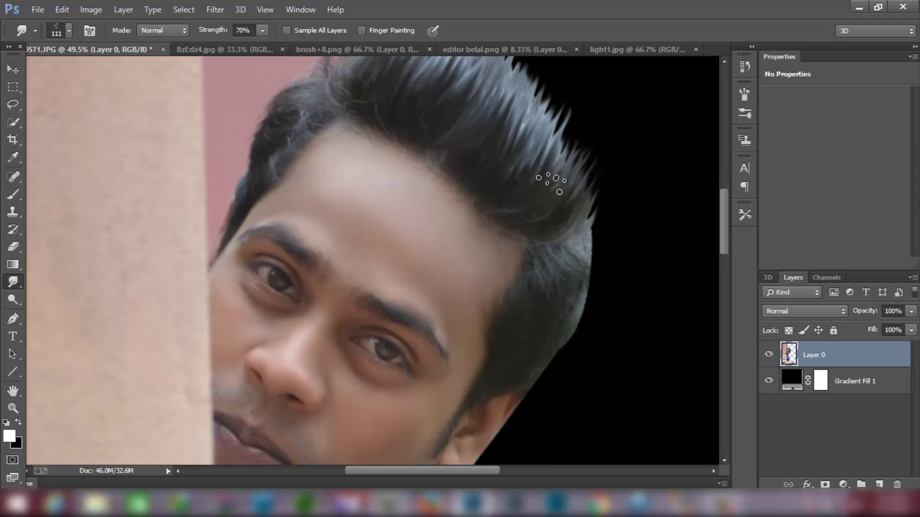
{"action": "mouse_move", "coordinate": [554, 179]}
{"action": "left_mouse_down"}
{"action": "mouse_move", "coordinate": [585, 139]}
{"action": "mouse_move", "coordinate": [581, 150]}
{"action": "left_mouse_up"}
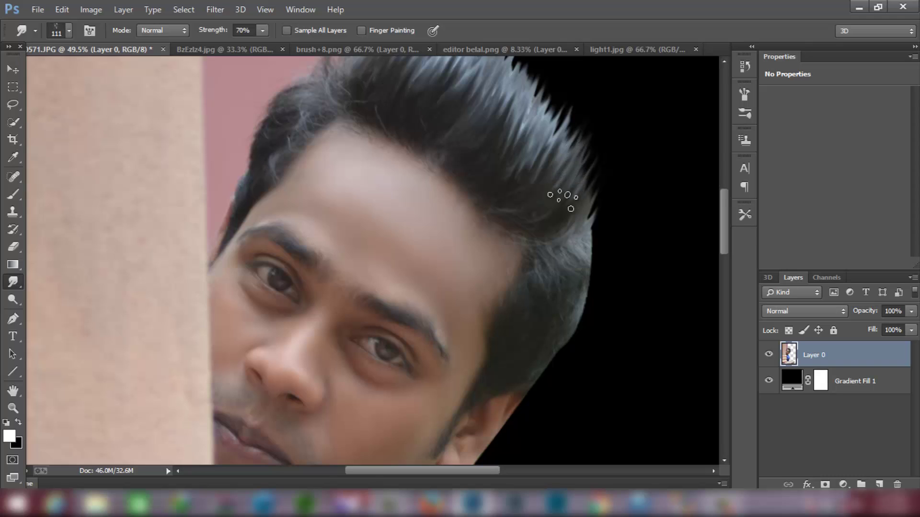
{"action": "scroll", "coordinate": [562, 201], "scroll_direction": "down", "scroll_amount": 1}
{"action": "left_click_drag", "start_coordinate": [575, 195], "coordinate": [603, 158]}
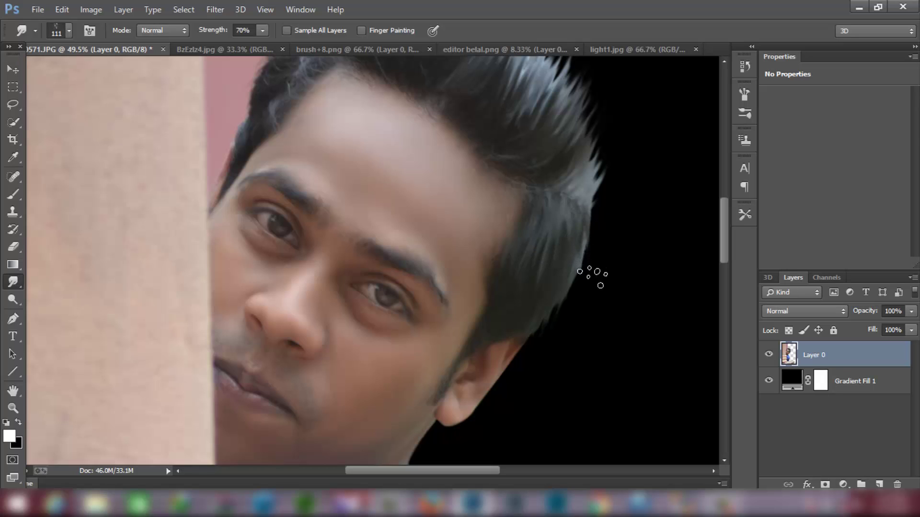
{"action": "left_click_drag", "start_coordinate": [578, 311], "coordinate": [523, 307]}
{"action": "scroll", "coordinate": [527, 291], "scroll_direction": "down", "scroll_amount": 2}
{"action": "scroll", "coordinate": [527, 291], "scroll_direction": "down", "scroll_amount": 2}
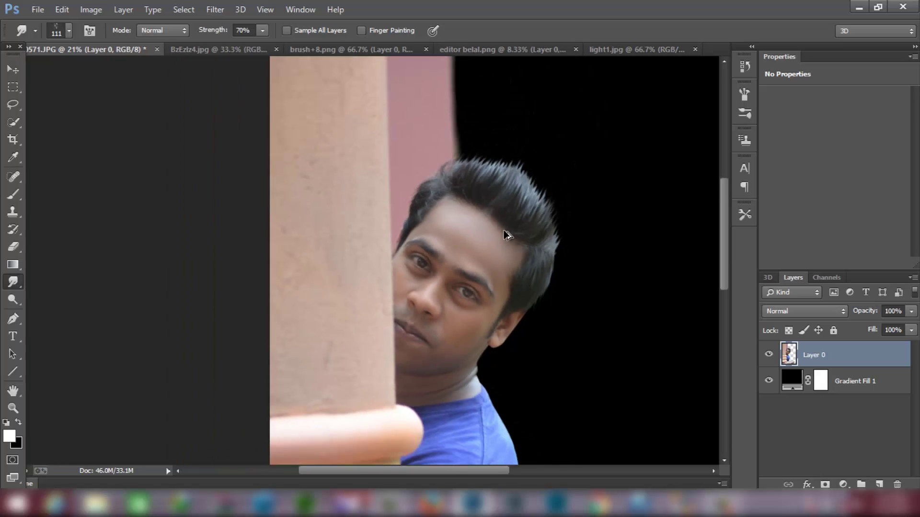
{"action": "scroll", "coordinate": [506, 235], "scroll_direction": "down", "scroll_amount": 2}
{"action": "scroll", "coordinate": [505, 234], "scroll_direction": "down", "scroll_amount": 1}
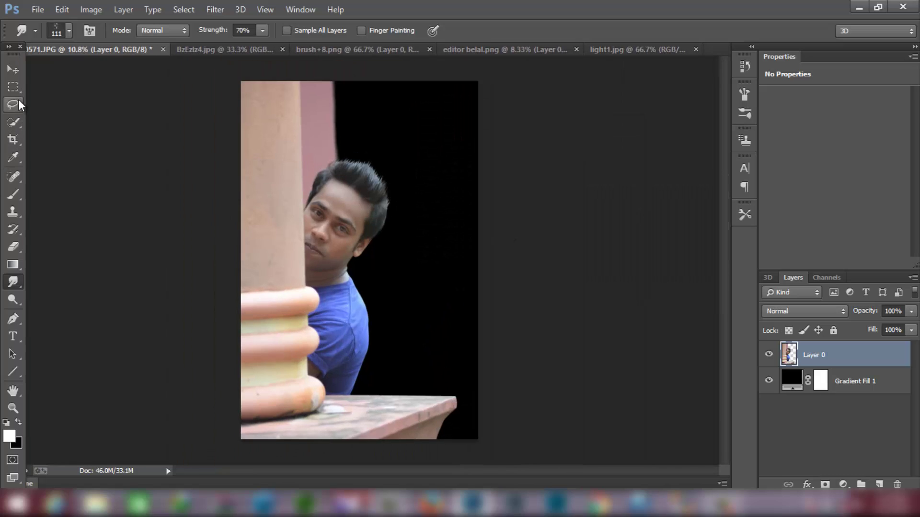
Outline the whole hair with a freehand Lasso selection
{"action": "left_click", "coordinate": [13, 70]}
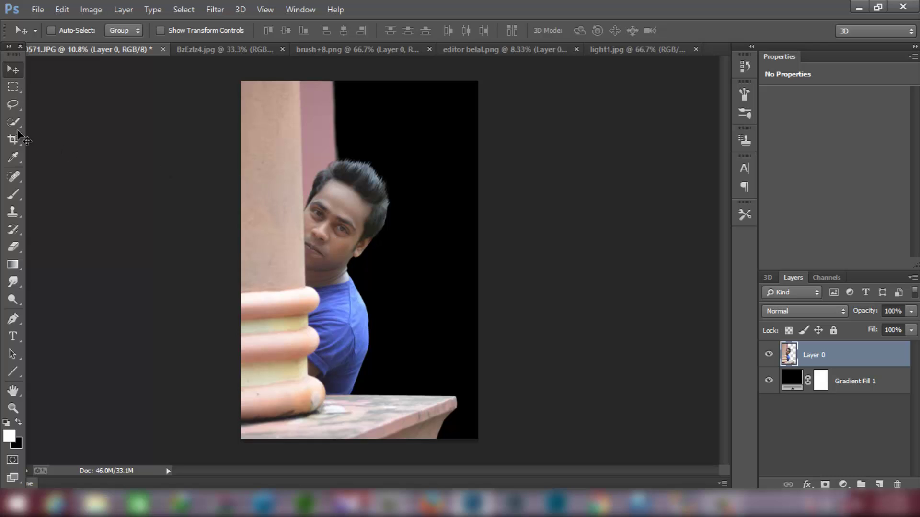
{"action": "left_click", "coordinate": [20, 109]}
{"action": "scroll", "coordinate": [384, 176], "scroll_direction": "up", "scroll_amount": 3}
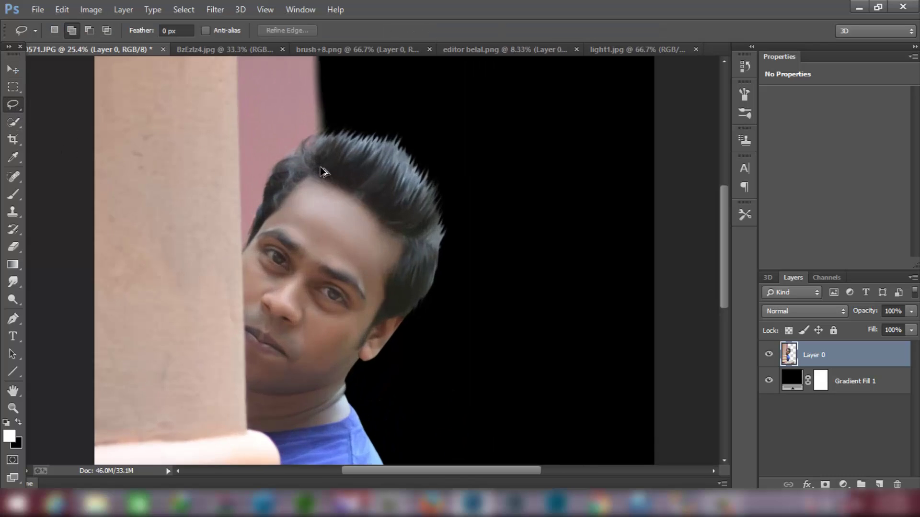
{"action": "scroll", "coordinate": [323, 172], "scroll_direction": "up", "scroll_amount": 1}
{"action": "scroll", "coordinate": [323, 172], "scroll_direction": "up", "scroll_amount": 2}
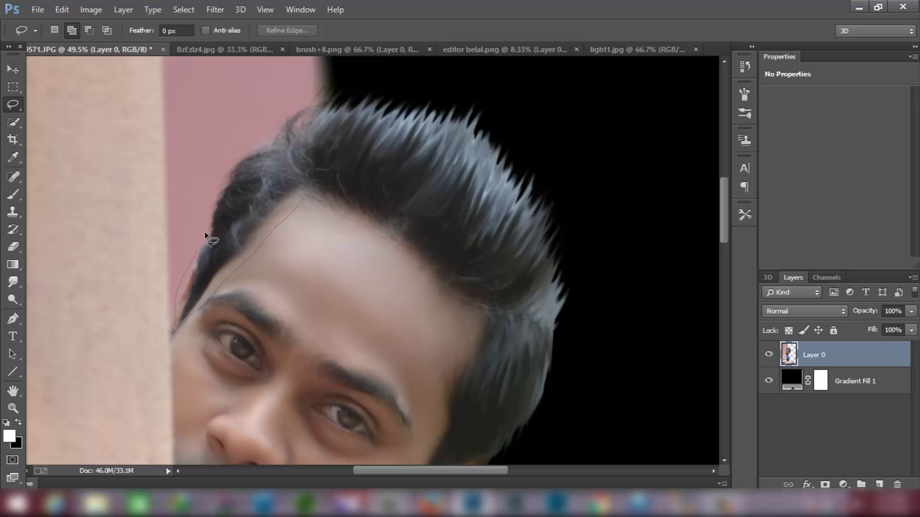
{"action": "mouse_move", "coordinate": [306, 94]}
{"action": "left_mouse_down"}
{"action": "mouse_move", "coordinate": [503, 119]}
{"action": "mouse_move", "coordinate": [616, 322]}
{"action": "mouse_move", "coordinate": [534, 464]}
{"action": "left_mouse_up"}
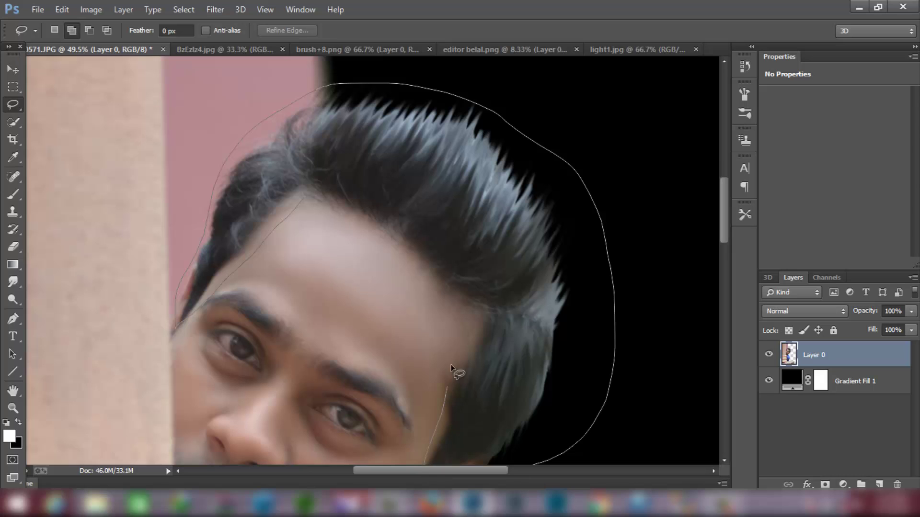
{"action": "left_click_drag", "start_coordinate": [324, 217], "coordinate": [309, 205]}
{"action": "scroll", "coordinate": [309, 205], "scroll_direction": "down", "scroll_amount": 3}
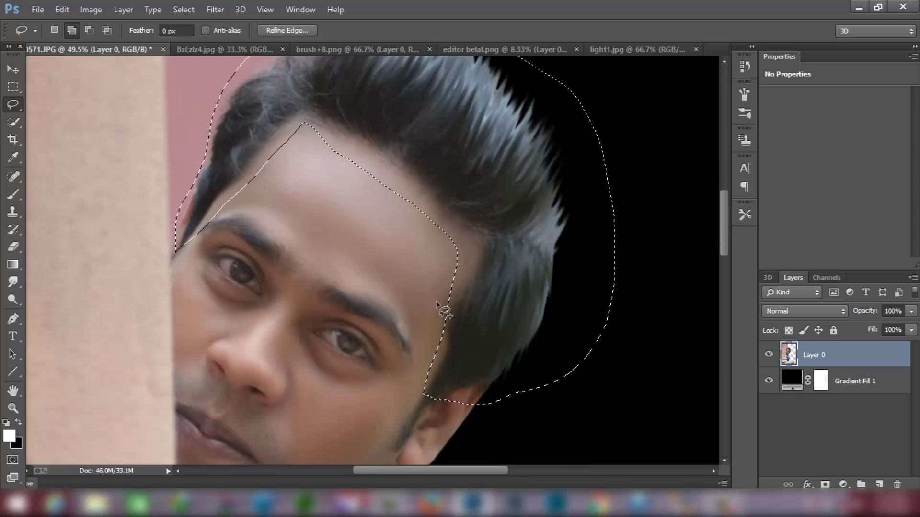
{"action": "left_click_drag", "start_coordinate": [437, 300], "coordinate": [412, 339]}
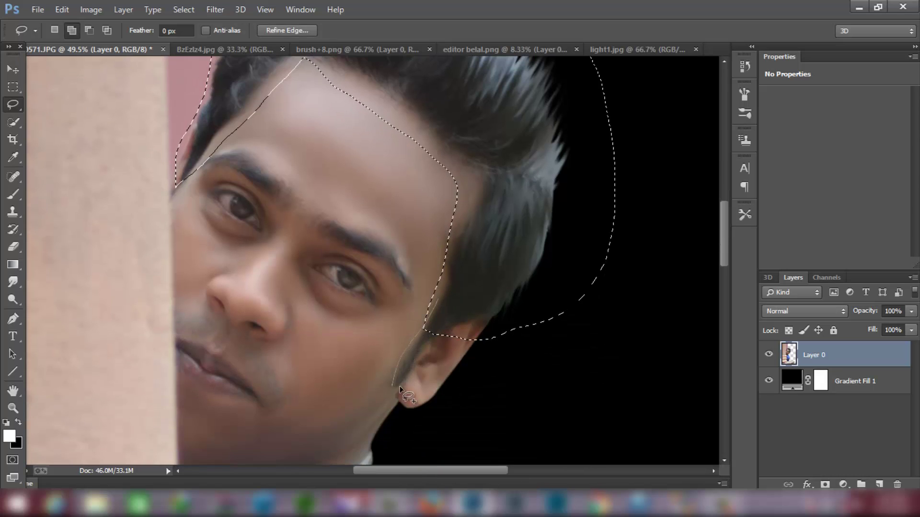
Add the eyebrows to the selection and copy it to a new Layer 1
{"action": "scroll", "coordinate": [379, 306], "scroll_direction": "up", "scroll_amount": 1}
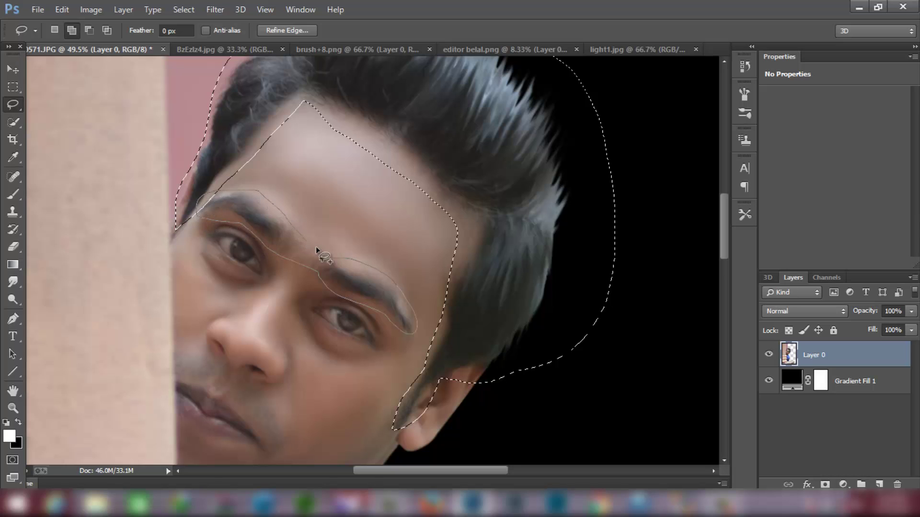
{"action": "left_click_drag", "start_coordinate": [341, 290], "coordinate": [355, 286]}
{"action": "right_click", "coordinate": [556, 248]}
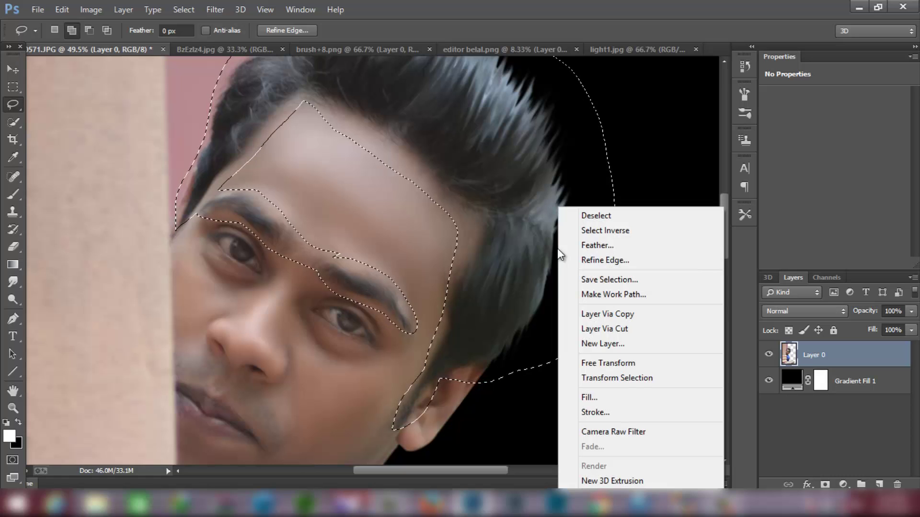
{"action": "left_click", "coordinate": [597, 315]}
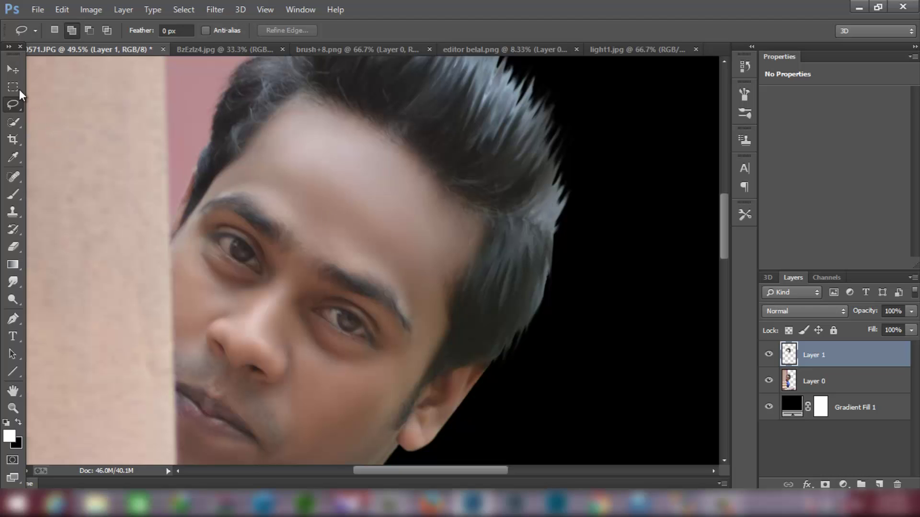
Apply Smart Sharpen to Layer 1 at Amount 284%, Radius 7.8 px, Reduce Noise 36%
{"action": "left_click", "coordinate": [13, 70]}
{"action": "scroll", "coordinate": [322, 168], "scroll_direction": "down", "scroll_amount": 2}
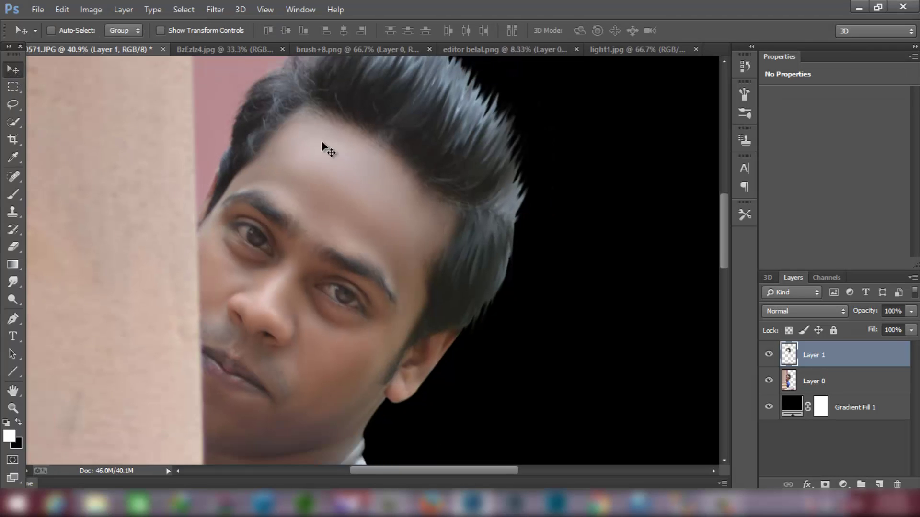
{"action": "left_click", "coordinate": [211, 10]}
{"action": "mouse_move", "coordinate": [228, 249]}
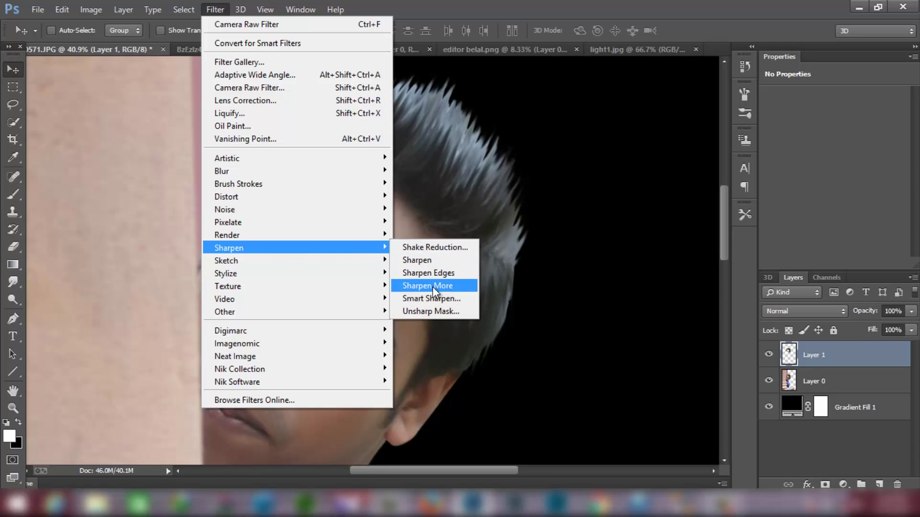
{"action": "left_click", "coordinate": [437, 300]}
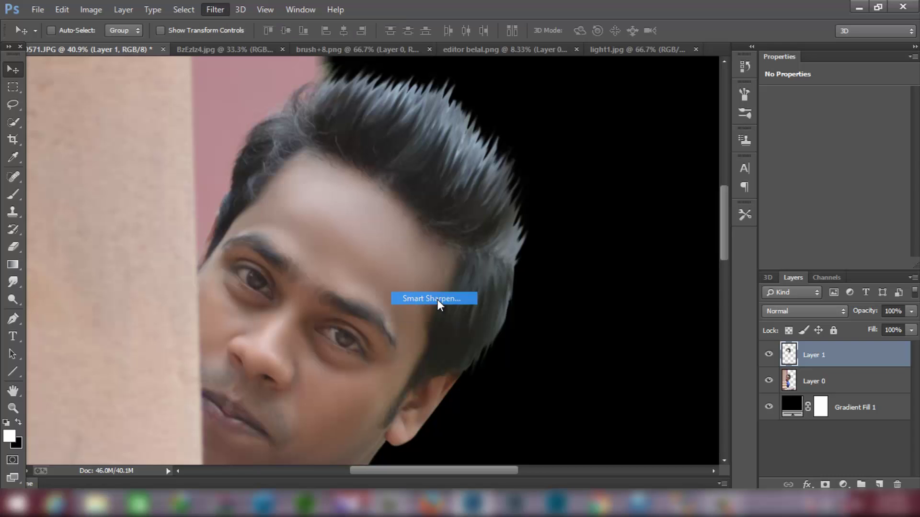
{"action": "mouse_move", "coordinate": [551, 212]}
{"action": "left_mouse_down"}
{"action": "mouse_move", "coordinate": [569, 211]}
{"action": "mouse_move", "coordinate": [581, 189]}
{"action": "mouse_move", "coordinate": [589, 149]}
{"action": "mouse_move", "coordinate": [578, 136]}
{"action": "mouse_move", "coordinate": [577, 199]}
{"action": "mouse_move", "coordinate": [583, 189]}
{"action": "mouse_move", "coordinate": [559, 177]}
{"action": "left_mouse_up"}
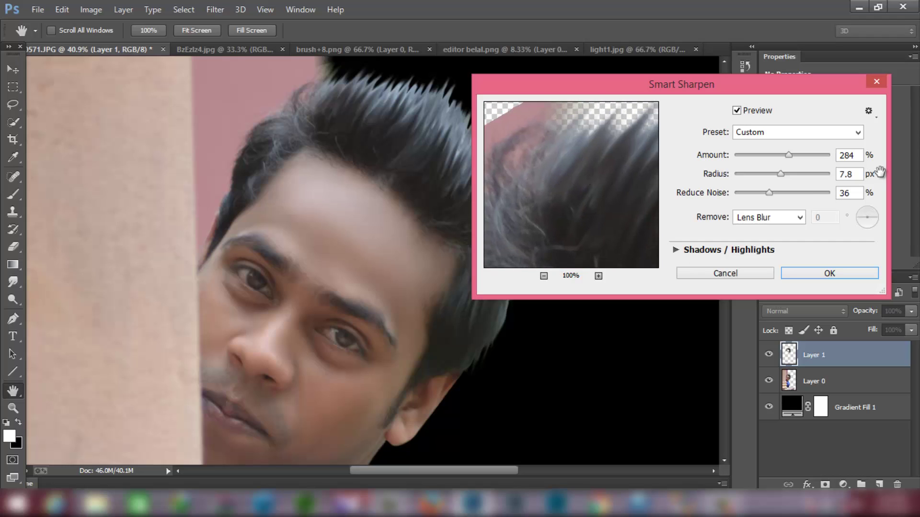
{"action": "left_click", "coordinate": [822, 277]}
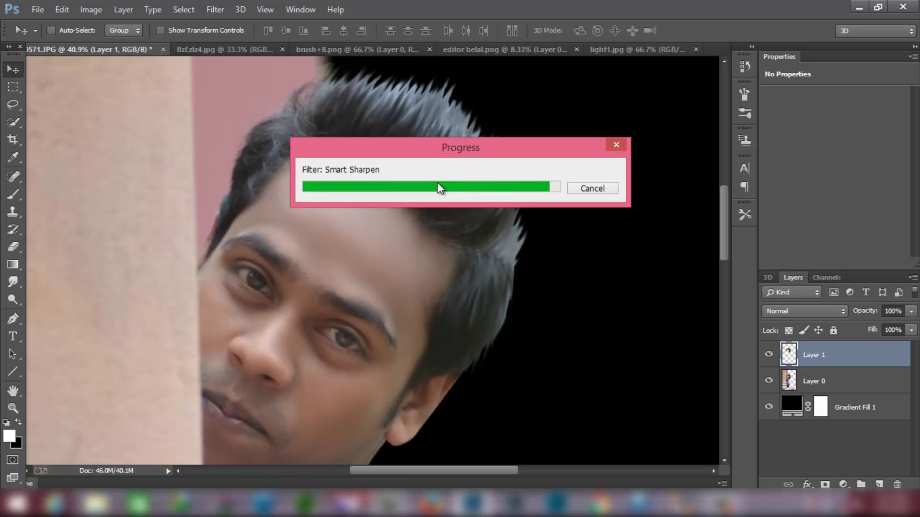
{"action": "scroll", "coordinate": [443, 185], "scroll_direction": "up", "scroll_amount": 1}
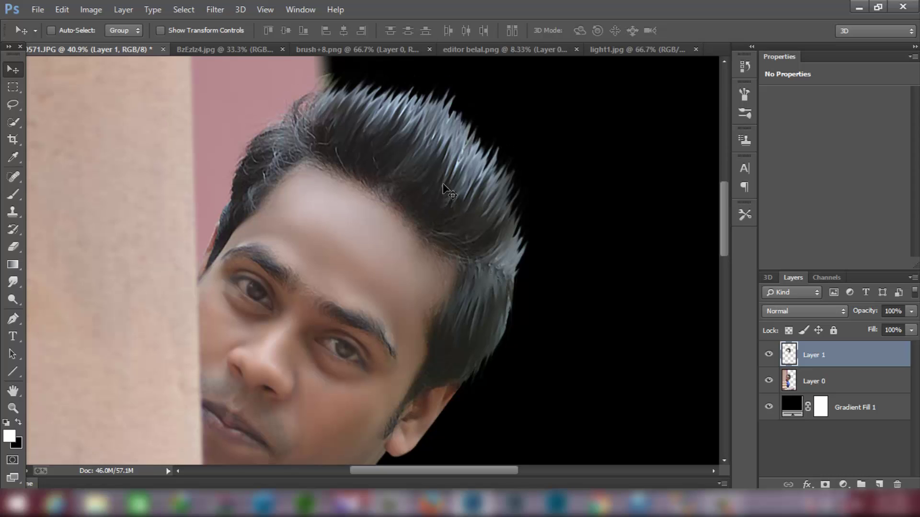
{"action": "scroll", "coordinate": [444, 184], "scroll_direction": "up", "scroll_amount": 1}
{"action": "scroll", "coordinate": [443, 184], "scroll_direction": "up", "scroll_amount": 1}
{"action": "scroll", "coordinate": [443, 182], "scroll_direction": "down", "scroll_amount": 1}
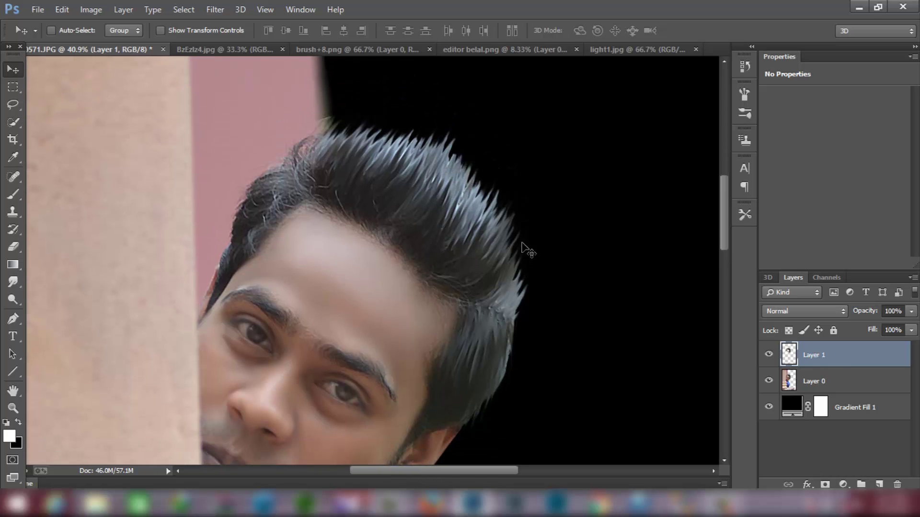
Make Layer 1 a clipping mask on Layer 0 and launch Color Efex Pro 4 on it
{"action": "right_click", "coordinate": [835, 362]}
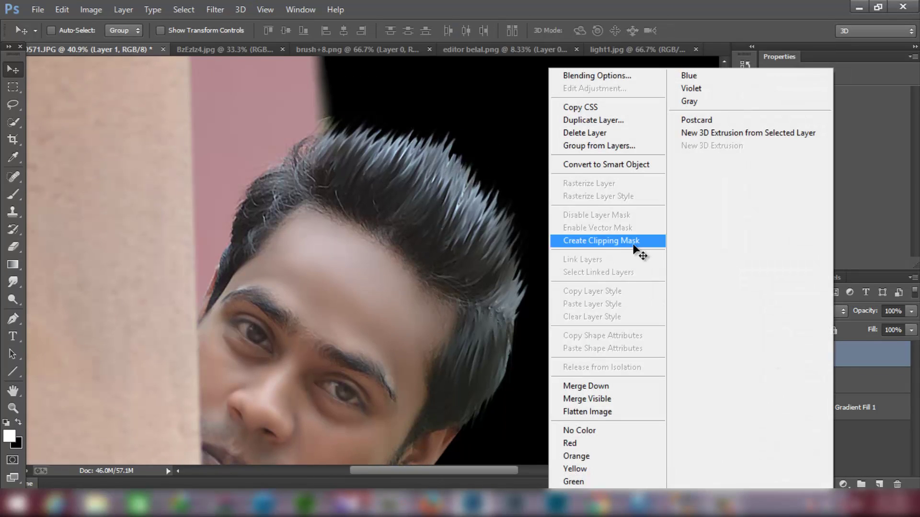
{"action": "left_click", "coordinate": [631, 241]}
{"action": "left_click", "coordinate": [215, 10]}
{"action": "mouse_move", "coordinate": [239, 370]}
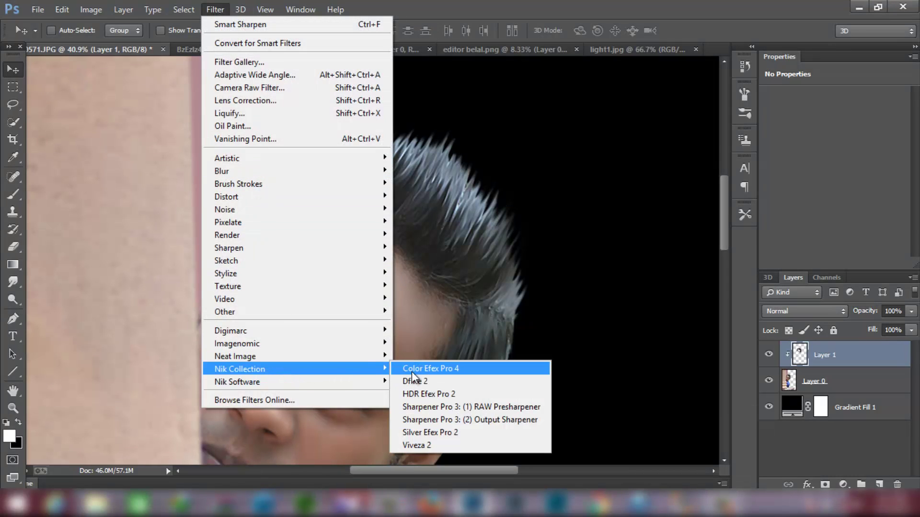
{"action": "left_click", "coordinate": [430, 370]}
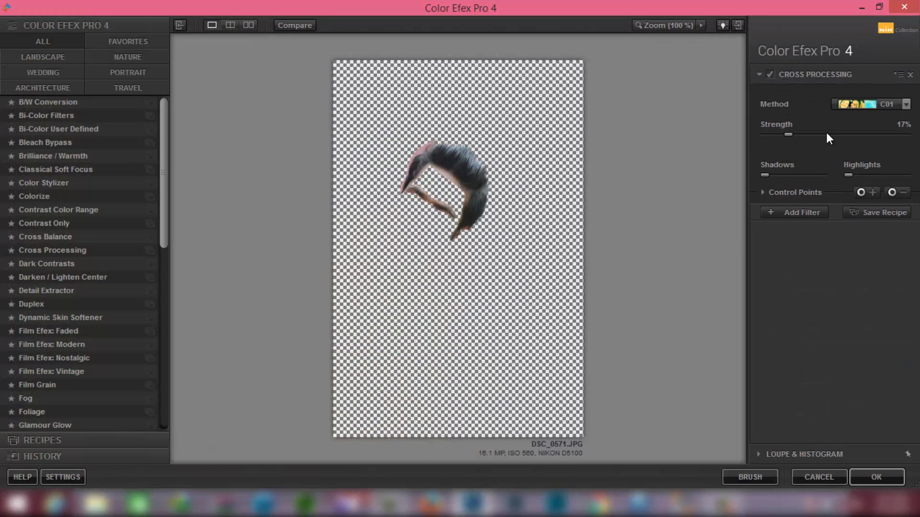
Apply Dark Contrasts (Brightness and Contrast -45%, Saturation -31%) to the hair layer
{"action": "left_click", "coordinate": [65, 263]}
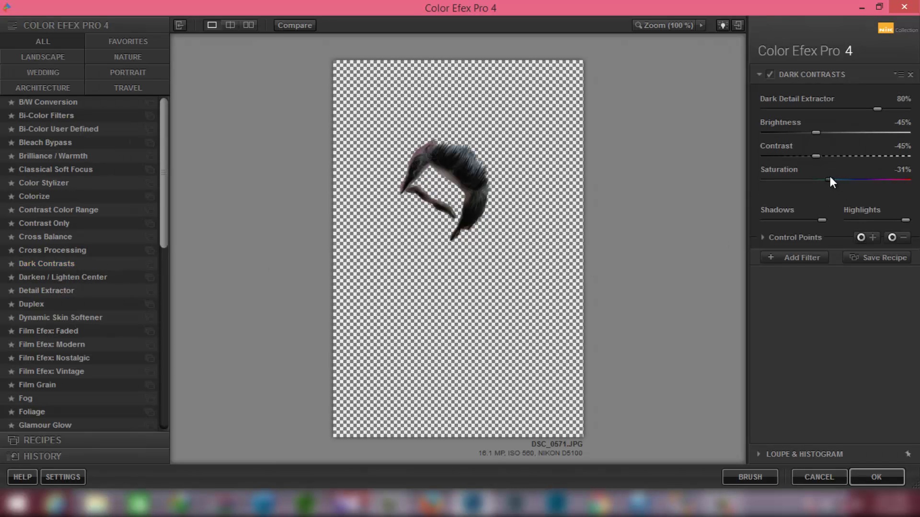
{"action": "left_click", "coordinate": [878, 476]}
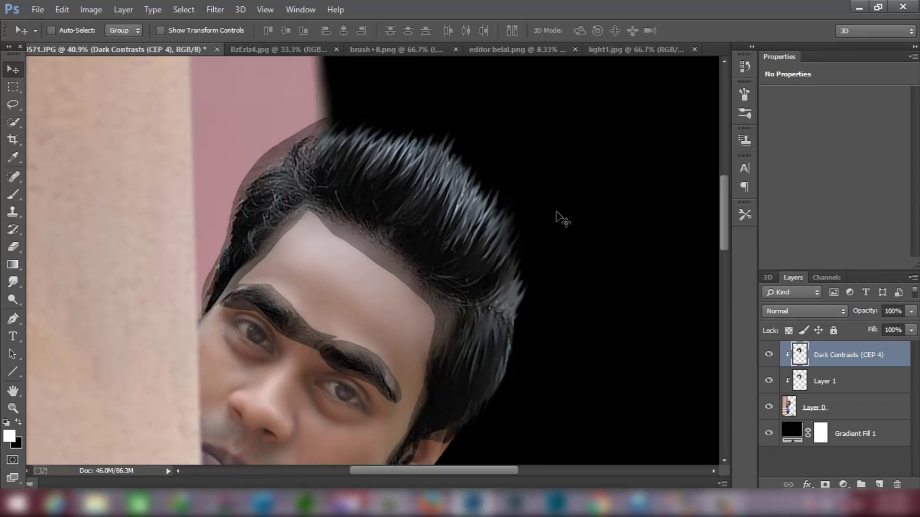
Merge the Dark Contrasts layer down into Layer 1 and set its opacity to 82%
{"action": "scroll", "coordinate": [558, 206], "scroll_direction": "down", "scroll_amount": 3}
{"action": "scroll", "coordinate": [589, 267], "scroll_direction": "up", "scroll_amount": 1}
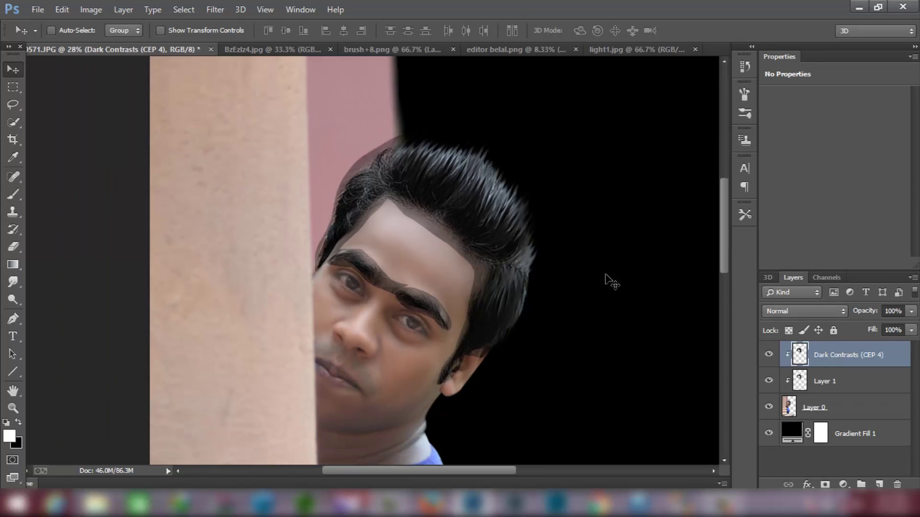
{"action": "right_click", "coordinate": [860, 354]}
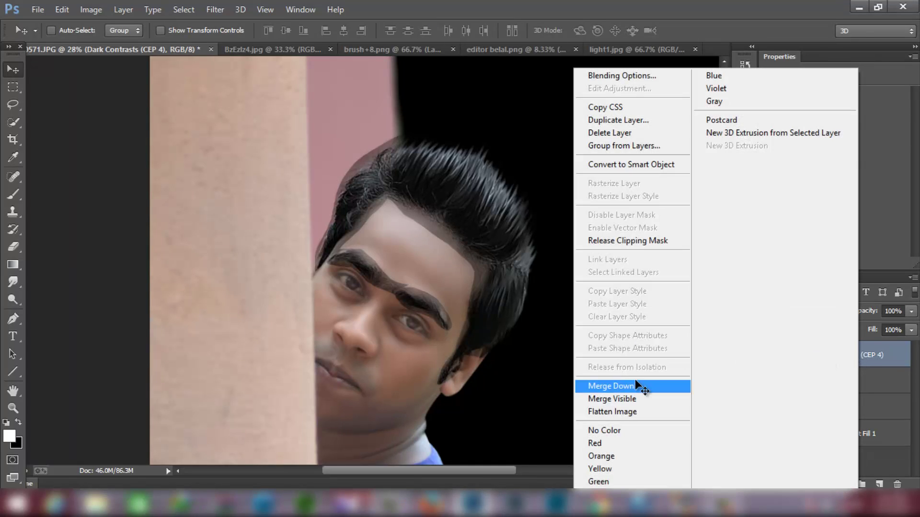
{"action": "left_click", "coordinate": [635, 380]}
{"action": "left_click", "coordinate": [13, 247]}
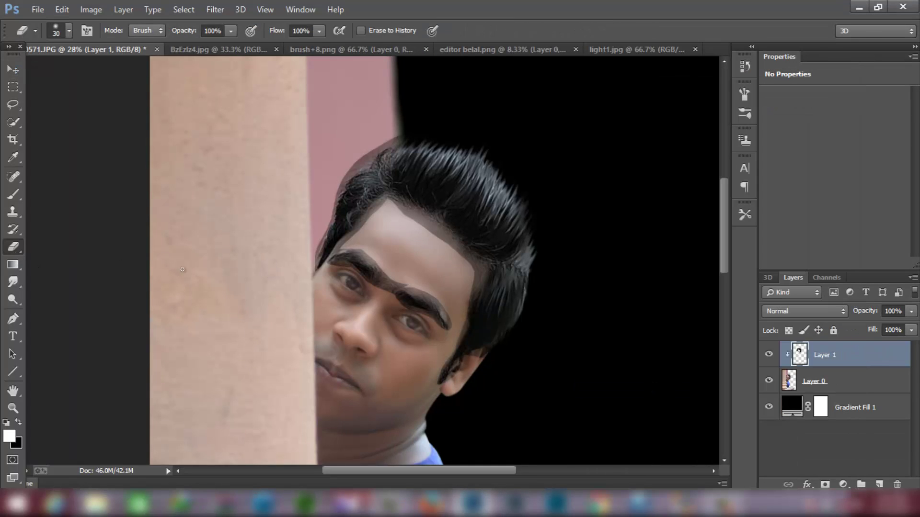
{"action": "scroll", "coordinate": [355, 274], "scroll_direction": "up", "scroll_amount": 2}
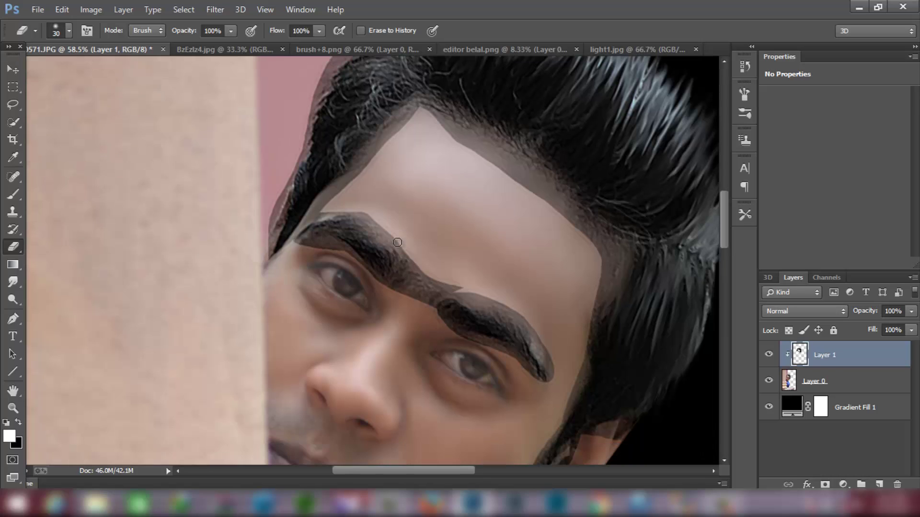
{"action": "mouse_move", "coordinate": [859, 312]}
{"action": "left_mouse_down"}
{"action": "mouse_move", "coordinate": [847, 311]}
{"action": "mouse_move", "coordinate": [855, 333]}
{"action": "left_mouse_up"}
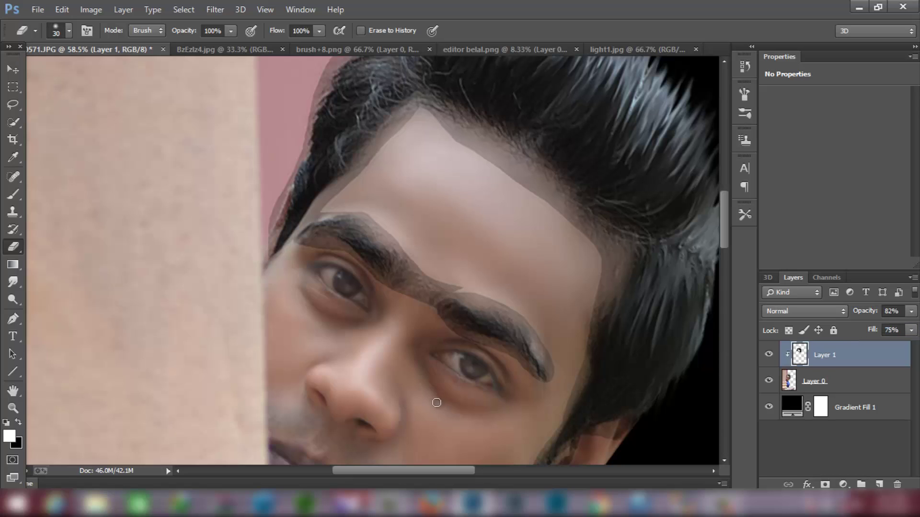
Erase the patch's hard edges along the hairline with an 80 px eraser
{"action": "scroll", "coordinate": [488, 363], "scroll_direction": "down", "scroll_amount": 2}
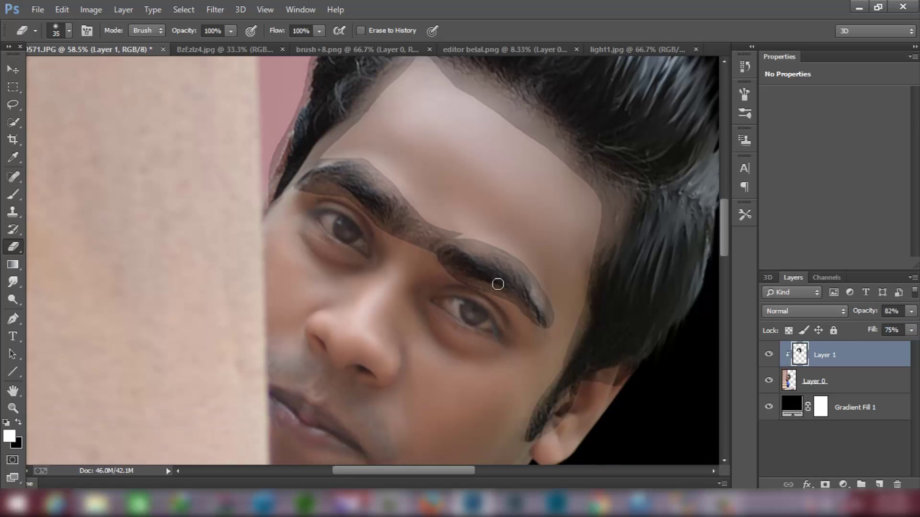
{"action": "key", "text": "bracketright"}
{"action": "key", "text": "bracketright"}
{"action": "key", "text": "bracketright"}
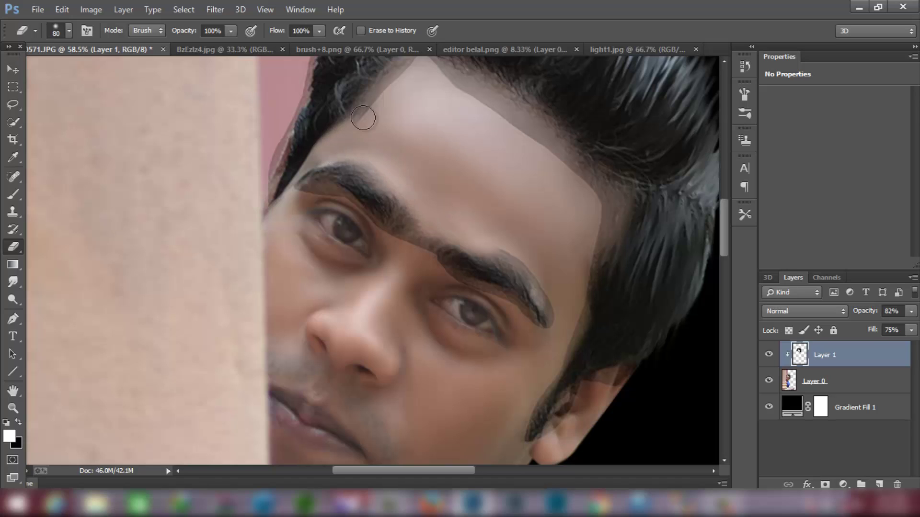
{"action": "mouse_move", "coordinate": [363, 118]}
{"action": "left_mouse_down"}
{"action": "mouse_move", "coordinate": [598, 199]}
{"action": "mouse_move", "coordinate": [536, 399]}
{"action": "mouse_move", "coordinate": [486, 231]}
{"action": "mouse_move", "coordinate": [424, 249]}
{"action": "mouse_move", "coordinate": [298, 191]}
{"action": "mouse_move", "coordinate": [273, 153]}
{"action": "left_mouse_up"}
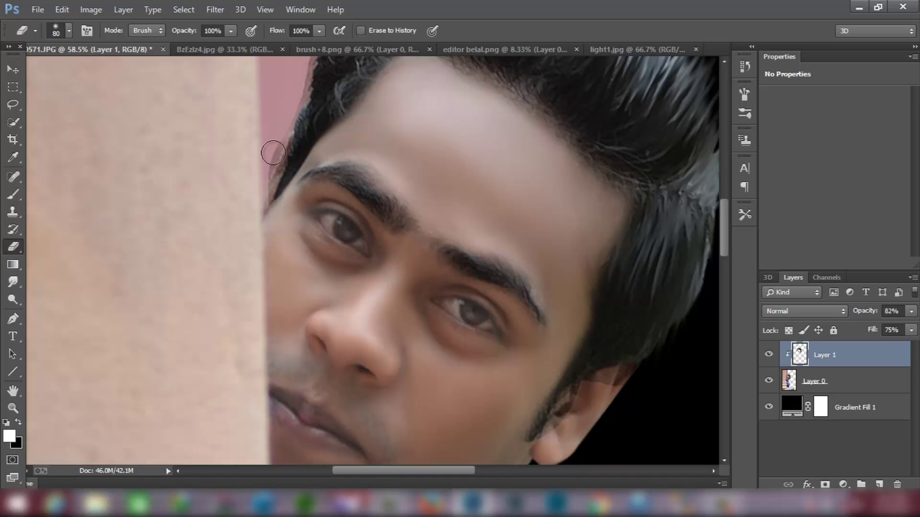
{"action": "scroll", "coordinate": [242, 230], "scroll_direction": "up", "scroll_amount": 3}
{"action": "scroll", "coordinate": [287, 182], "scroll_direction": "up", "scroll_amount": 1}
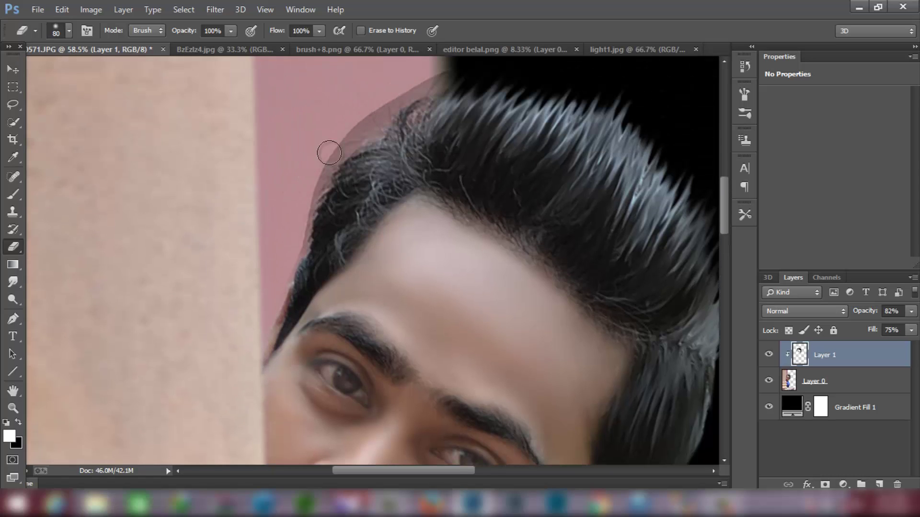
{"action": "mouse_move", "coordinate": [329, 153]}
{"action": "left_mouse_down"}
{"action": "mouse_move", "coordinate": [313, 211]}
{"action": "mouse_move", "coordinate": [483, 129]}
{"action": "left_mouse_up"}
Erase the jagged patches over the ear and check the result
{"action": "scroll", "coordinate": [312, 211], "scroll_direction": "up", "scroll_amount": 1}
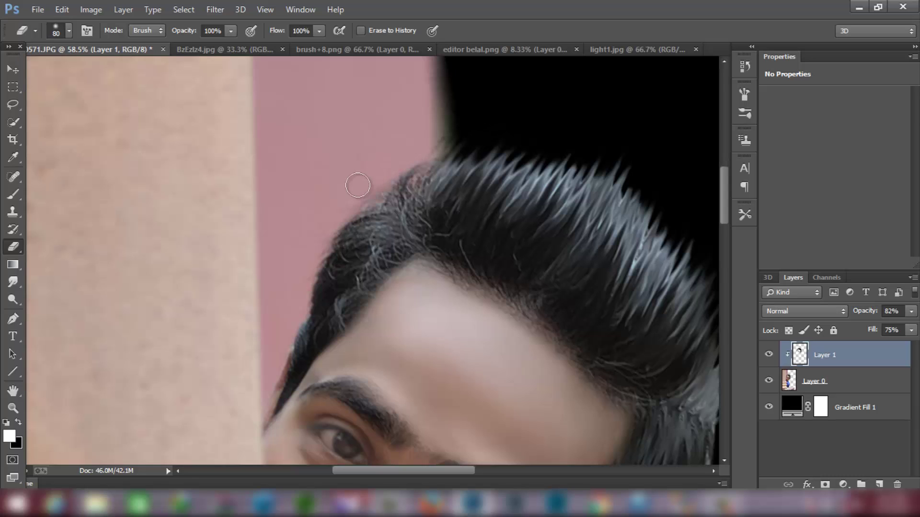
{"action": "scroll", "coordinate": [386, 263], "scroll_direction": "down", "scroll_amount": 2}
{"action": "scroll", "coordinate": [655, 322], "scroll_direction": "down", "scroll_amount": 2}
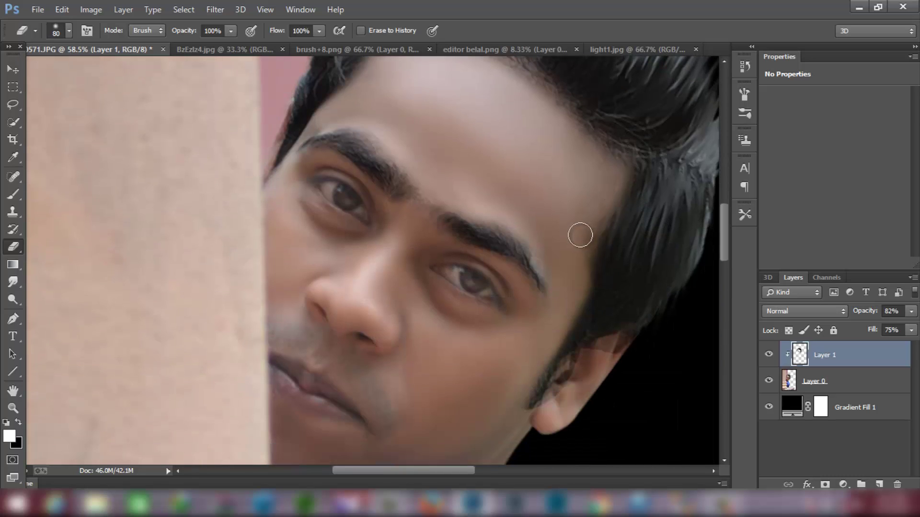
{"action": "left_click_drag", "start_coordinate": [550, 375], "coordinate": [637, 342]}
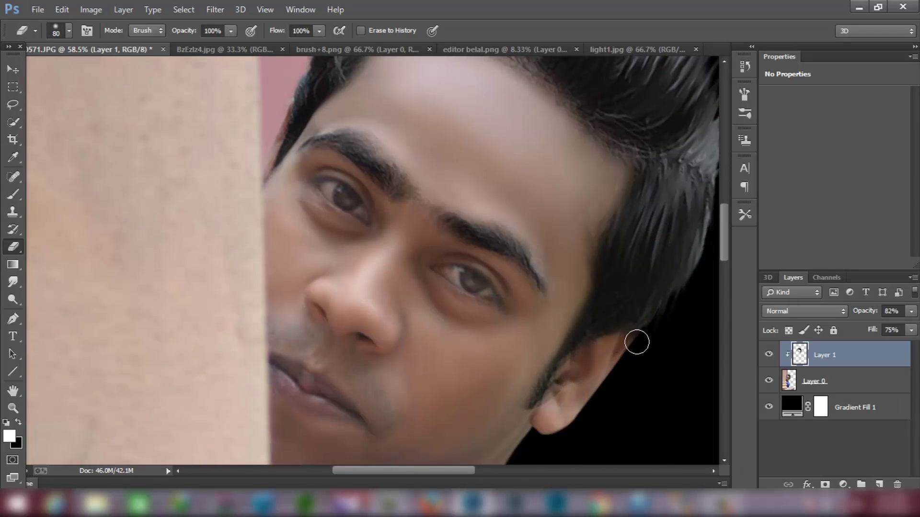
{"action": "scroll", "coordinate": [502, 384], "scroll_direction": "down", "scroll_amount": 1}
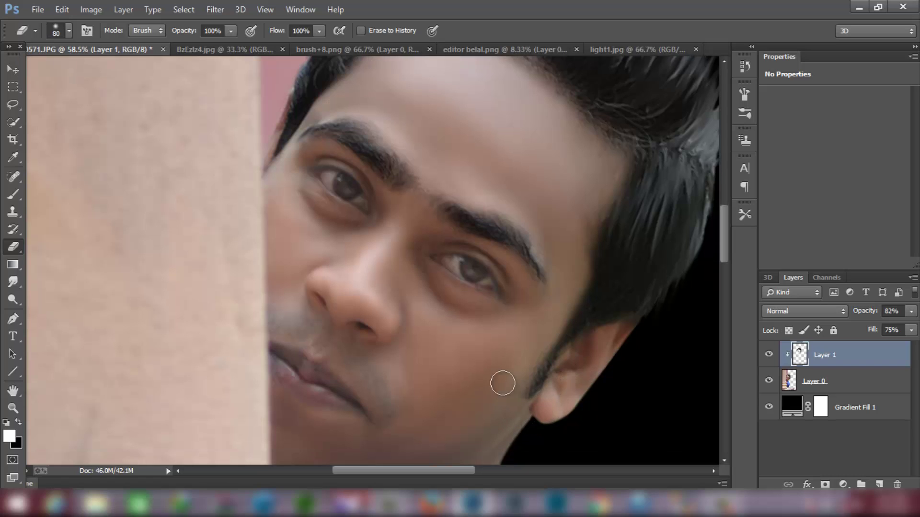
{"action": "scroll", "coordinate": [502, 383], "scroll_direction": "down", "scroll_amount": 1}
{"action": "scroll", "coordinate": [507, 342], "scroll_direction": "down", "scroll_amount": 2}
{"action": "scroll", "coordinate": [508, 344], "scroll_direction": "down", "scroll_amount": 1}
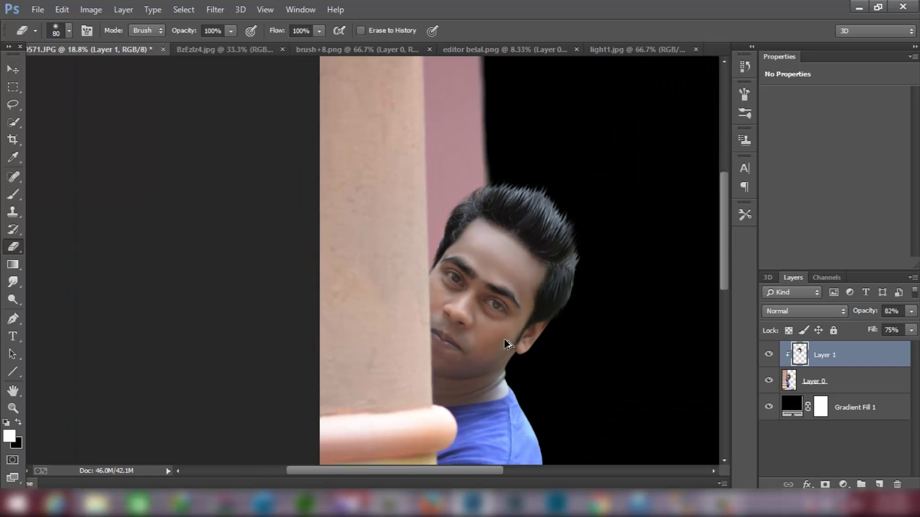
{"action": "scroll", "coordinate": [508, 335], "scroll_direction": "down", "scroll_amount": 1}
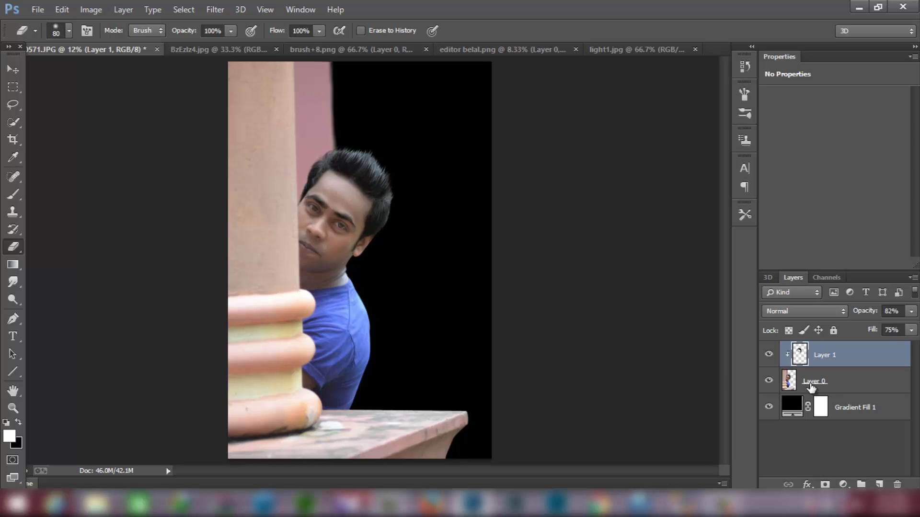
{"action": "scroll", "coordinate": [328, 197], "scroll_direction": "up", "scroll_amount": 1}
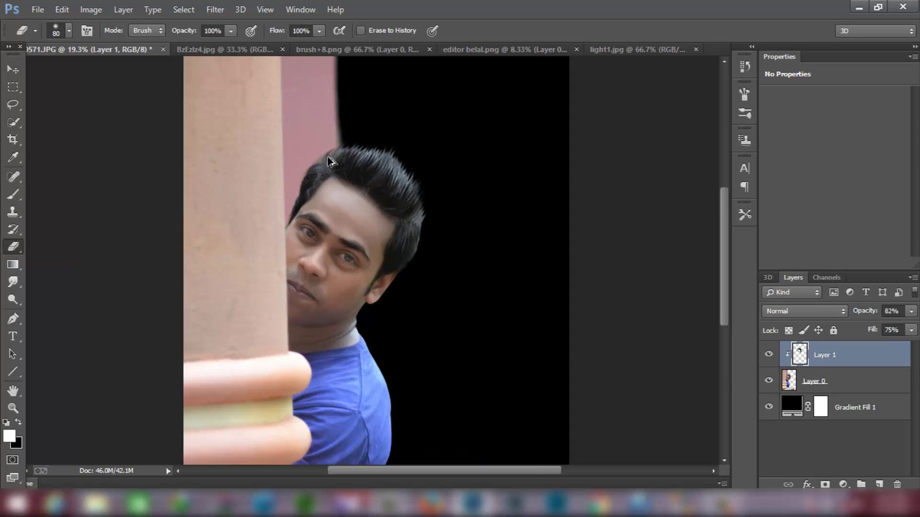
{"action": "scroll", "coordinate": [329, 160], "scroll_direction": "up", "scroll_amount": 2}
{"action": "scroll", "coordinate": [364, 220], "scroll_direction": "up", "scroll_amount": 1}
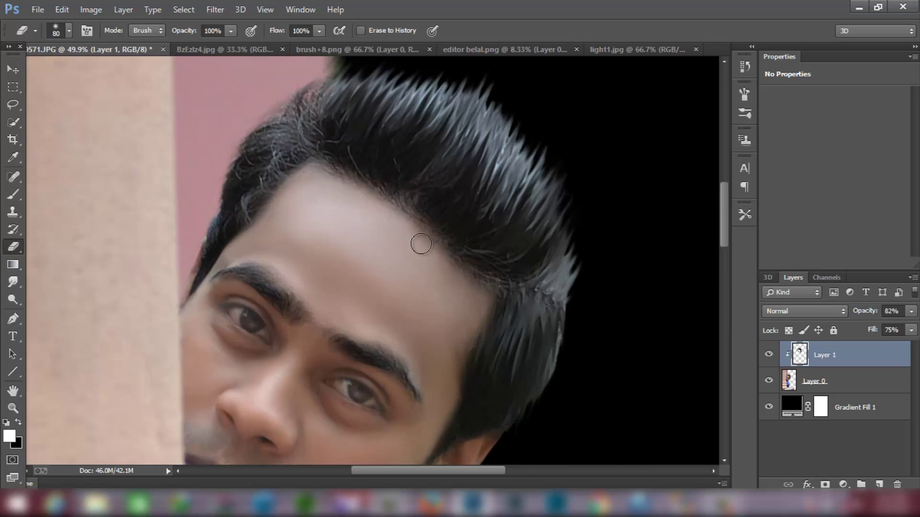
{"action": "scroll", "coordinate": [439, 262], "scroll_direction": "down", "scroll_amount": 2}
{"action": "scroll", "coordinate": [439, 263], "scroll_direction": "down", "scroll_amount": 1}
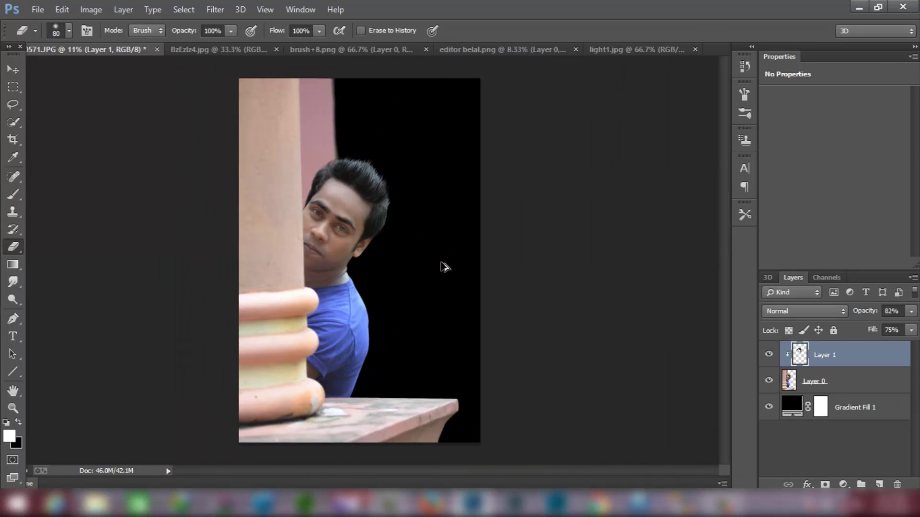
{"action": "left_click", "coordinate": [13, 69]}
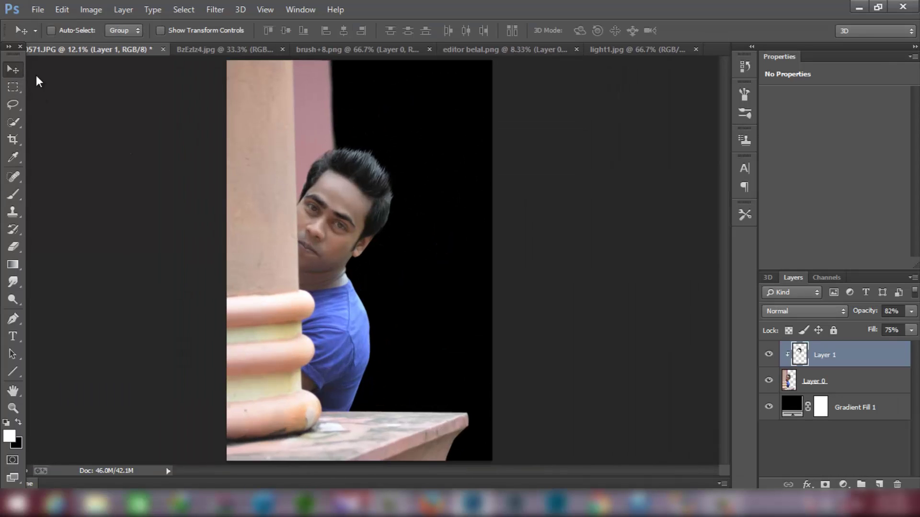
Merge Layer 1 into Layer 0 and start a lasso selection along the hair edge
{"action": "right_click", "coordinate": [870, 372]}
{"action": "left_click", "coordinate": [638, 384]}
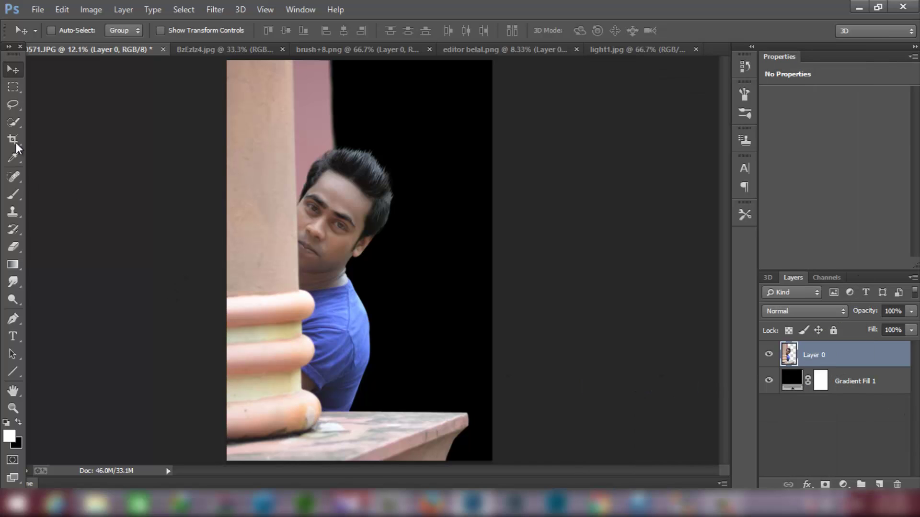
{"action": "left_click", "coordinate": [8, 109]}
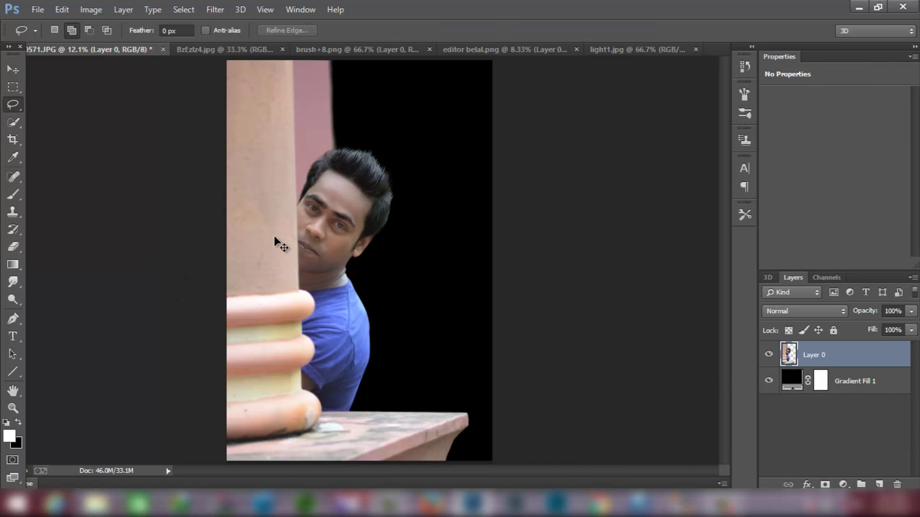
{"action": "scroll", "coordinate": [313, 221], "scroll_direction": "up", "scroll_amount": 3}
{"action": "scroll", "coordinate": [313, 220], "scroll_direction": "up", "scroll_amount": 2}
{"action": "scroll", "coordinate": [248, 191], "scroll_direction": "up", "scroll_amount": 1}
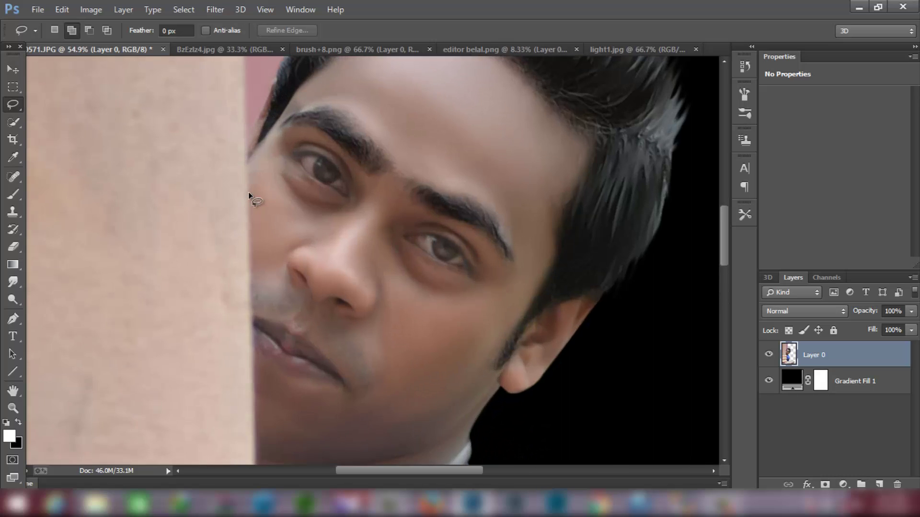
{"action": "scroll", "coordinate": [248, 192], "scroll_direction": "up", "scroll_amount": 1}
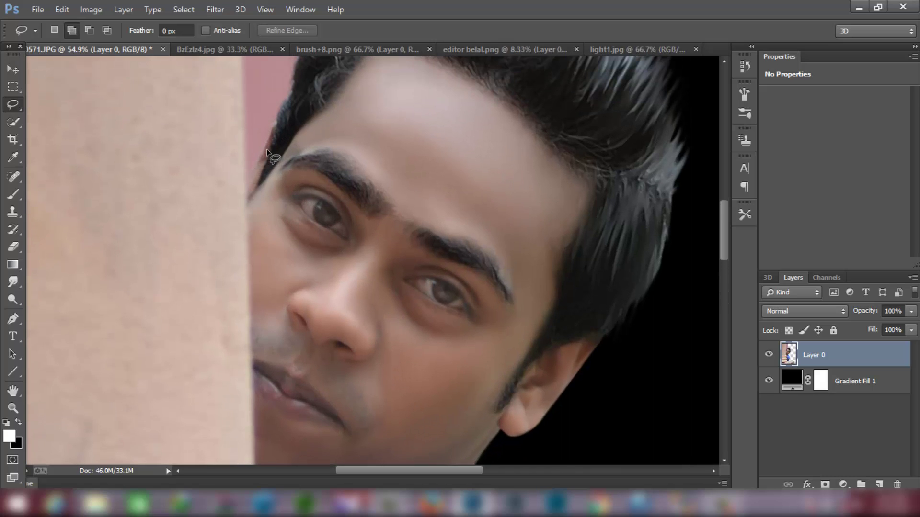
{"action": "left_click_drag", "start_coordinate": [269, 154], "coordinate": [278, 131]}
{"action": "left_click_drag", "start_coordinate": [262, 169], "coordinate": [463, 62]}
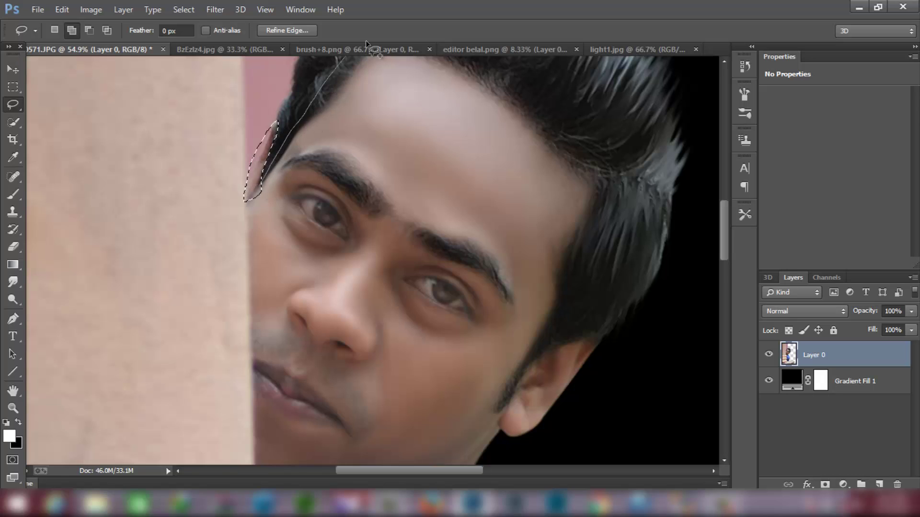
Lasso the face and neck along the hair, ear, pillar edge and collar
{"action": "mouse_move", "coordinate": [577, 143]}
{"action": "left_mouse_down"}
{"action": "mouse_move", "coordinate": [610, 216]}
{"action": "mouse_move", "coordinate": [550, 353]}
{"action": "mouse_move", "coordinate": [603, 337]}
{"action": "mouse_move", "coordinate": [530, 439]}
{"action": "left_mouse_up"}
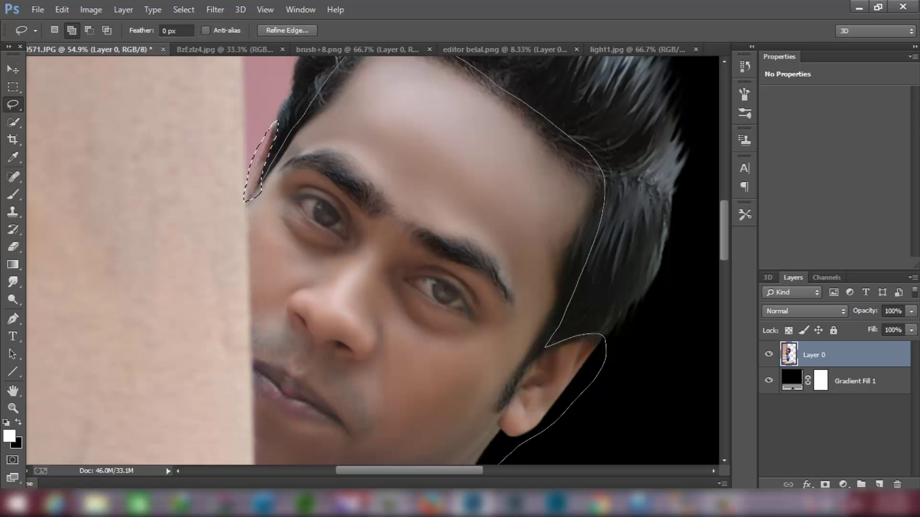
{"action": "left_click_drag", "start_coordinate": [238, 481], "coordinate": [241, 281]}
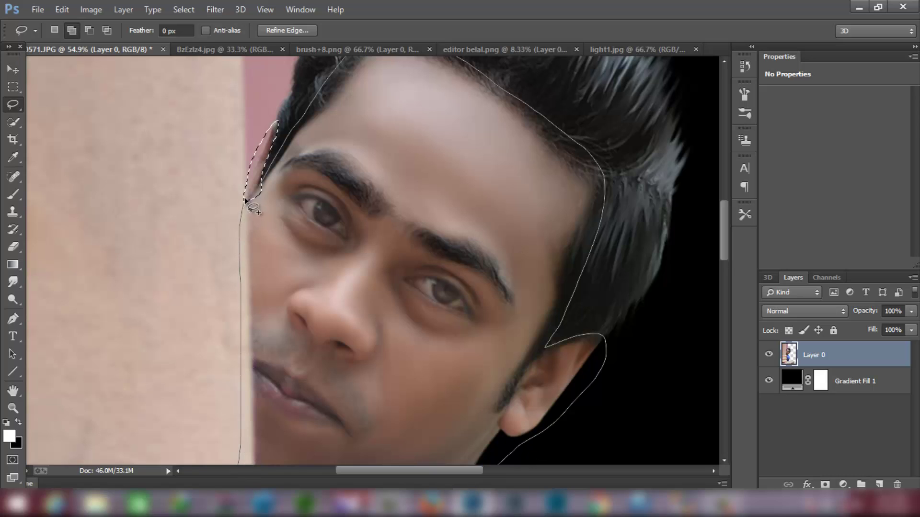
{"action": "left_click_drag", "start_coordinate": [245, 201], "coordinate": [232, 270]}
{"action": "scroll", "coordinate": [240, 263], "scroll_direction": "down", "scroll_amount": 2}
{"action": "scroll", "coordinate": [244, 268], "scroll_direction": "down", "scroll_amount": 5}
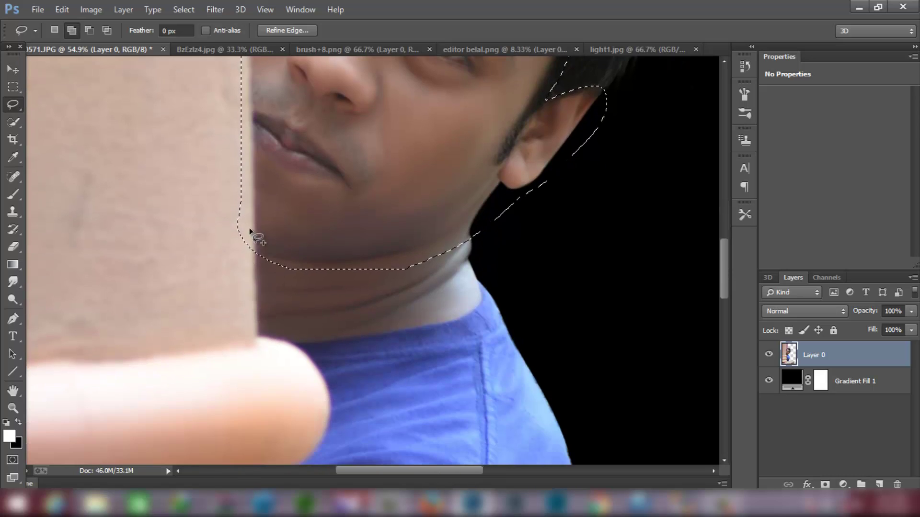
{"action": "mouse_move", "coordinate": [249, 228]}
{"action": "left_mouse_down"}
{"action": "mouse_move", "coordinate": [255, 303]}
{"action": "mouse_move", "coordinate": [291, 354]}
{"action": "mouse_move", "coordinate": [418, 347]}
{"action": "left_mouse_up"}
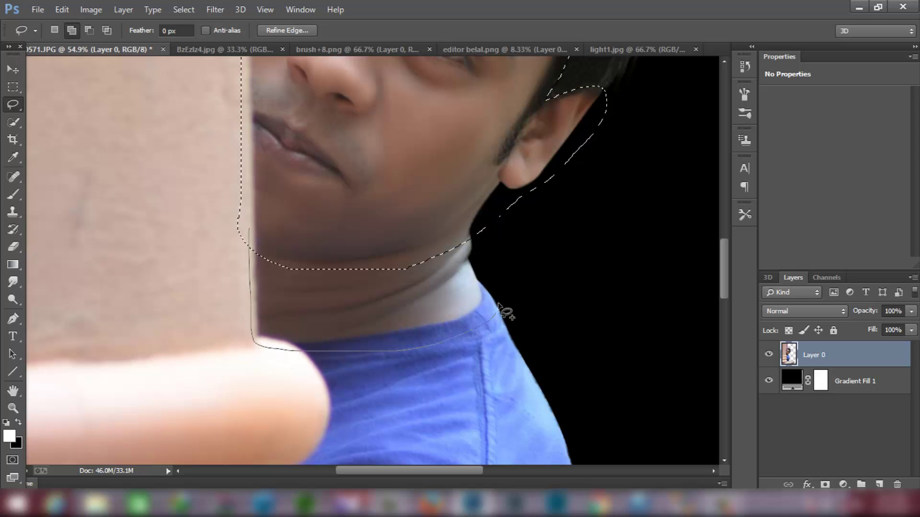
{"action": "mouse_move", "coordinate": [499, 307]}
{"action": "left_mouse_down"}
{"action": "mouse_move", "coordinate": [476, 256]}
{"action": "mouse_move", "coordinate": [484, 239]}
{"action": "left_mouse_up"}
Add the dark gap under the sleeve along the pillar edge to the selection
{"action": "scroll", "coordinate": [442, 284], "scroll_direction": "down", "scroll_amount": 3}
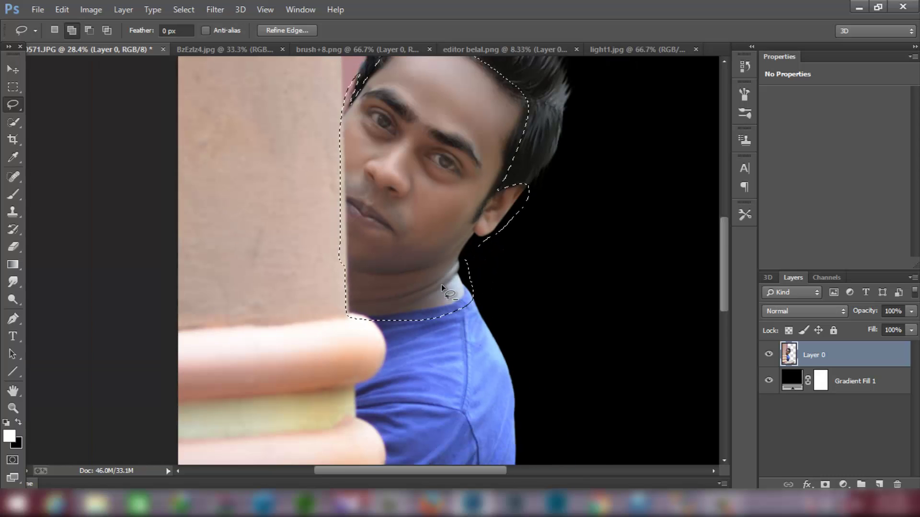
{"action": "scroll", "coordinate": [442, 284], "scroll_direction": "down", "scroll_amount": 2}
{"action": "scroll", "coordinate": [448, 317], "scroll_direction": "down", "scroll_amount": 3}
{"action": "scroll", "coordinate": [370, 374], "scroll_direction": "down", "scroll_amount": 3}
{"action": "scroll", "coordinate": [369, 378], "scroll_direction": "up", "scroll_amount": 3}
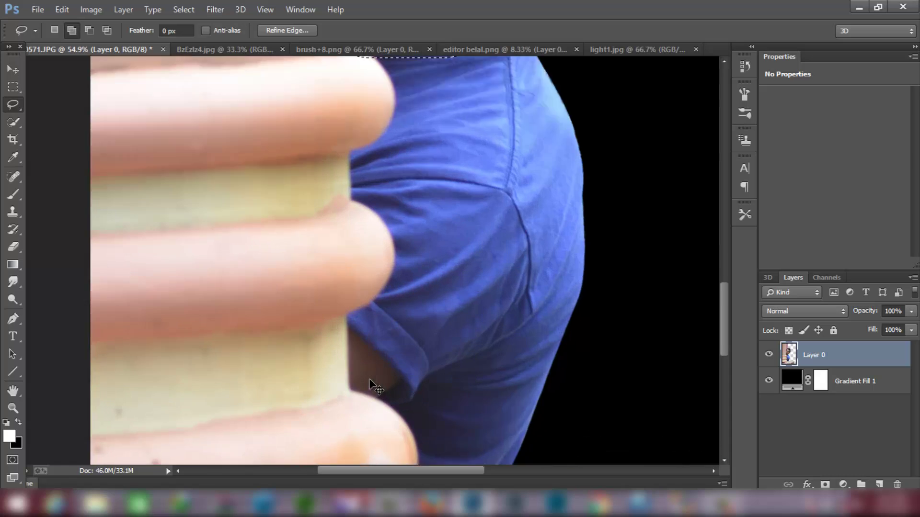
{"action": "scroll", "coordinate": [369, 378], "scroll_direction": "up", "scroll_amount": 1}
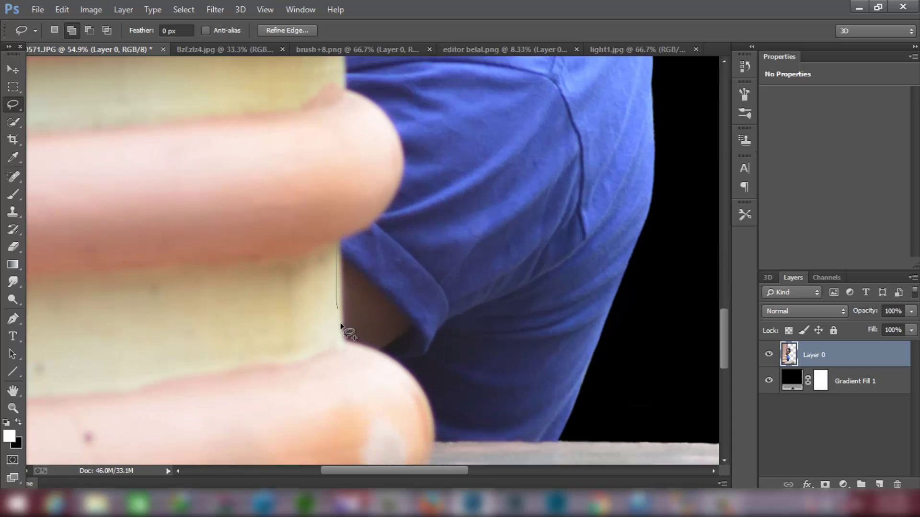
{"action": "mouse_move", "coordinate": [346, 346]}
{"action": "left_mouse_down"}
{"action": "mouse_move", "coordinate": [381, 347]}
{"action": "mouse_move", "coordinate": [420, 331]}
{"action": "left_mouse_up"}
{"action": "left_click_drag", "start_coordinate": [338, 242], "coordinate": [338, 244]}
{"action": "scroll", "coordinate": [401, 273], "scroll_direction": "down", "scroll_amount": 3}
{"action": "scroll", "coordinate": [400, 273], "scroll_direction": "up", "scroll_amount": 2}
{"action": "scroll", "coordinate": [404, 252], "scroll_direction": "up", "scroll_amount": 3}
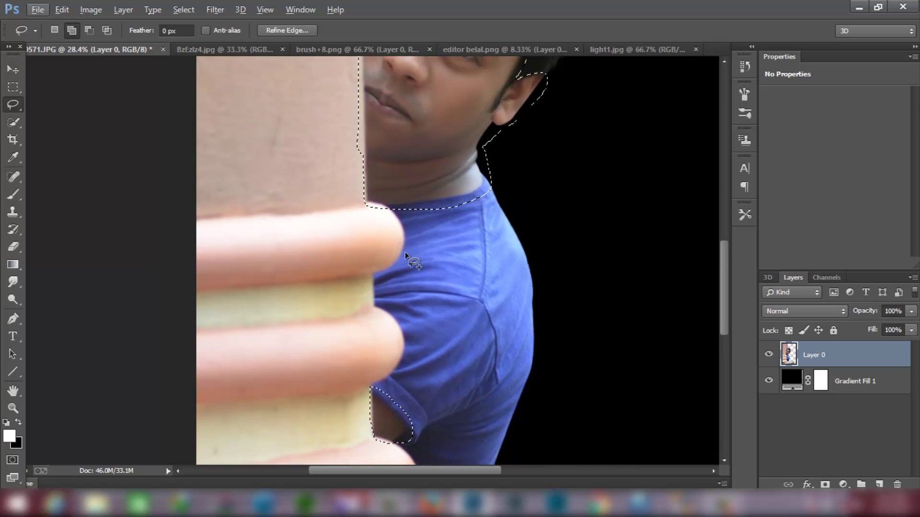
{"action": "scroll", "coordinate": [405, 252], "scroll_direction": "up", "scroll_amount": 5}
{"action": "right_click", "coordinate": [436, 194]}
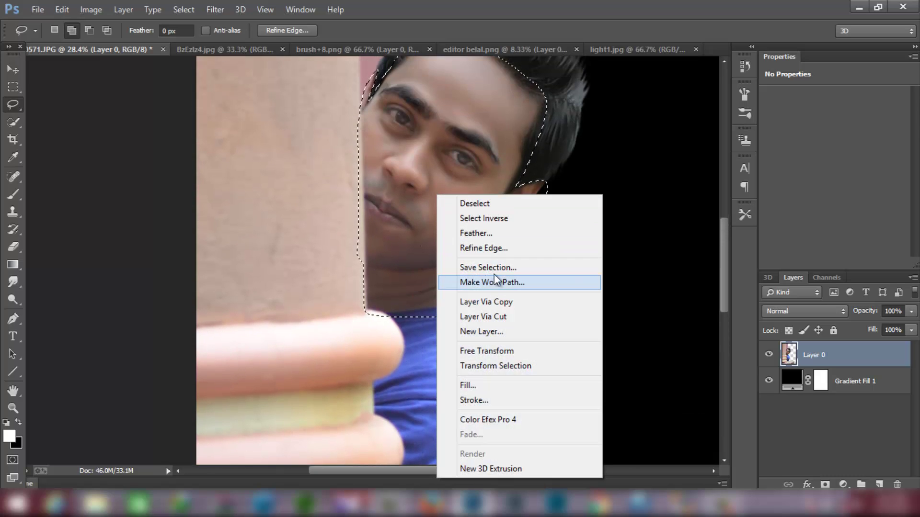
Copy the face selection onto a new Layer 1 and switch to the Move tool
{"action": "left_click", "coordinate": [494, 304]}
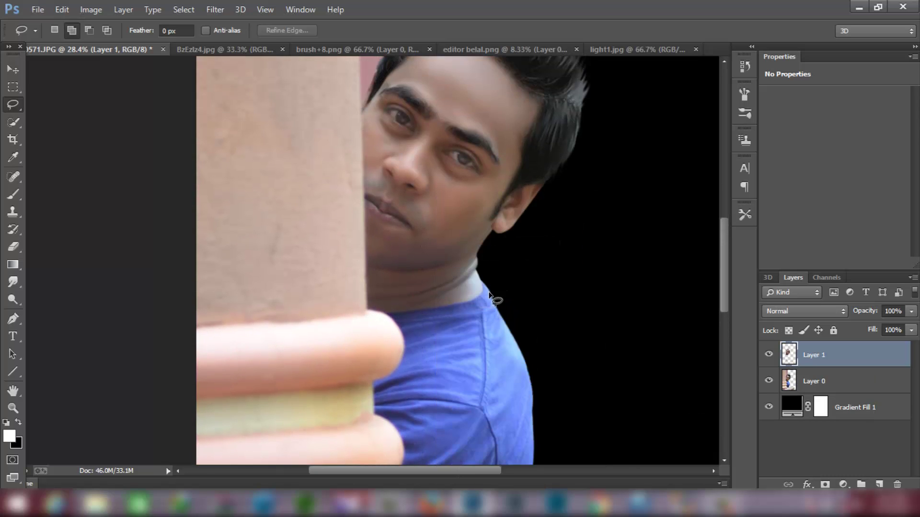
{"action": "left_click", "coordinate": [15, 72]}
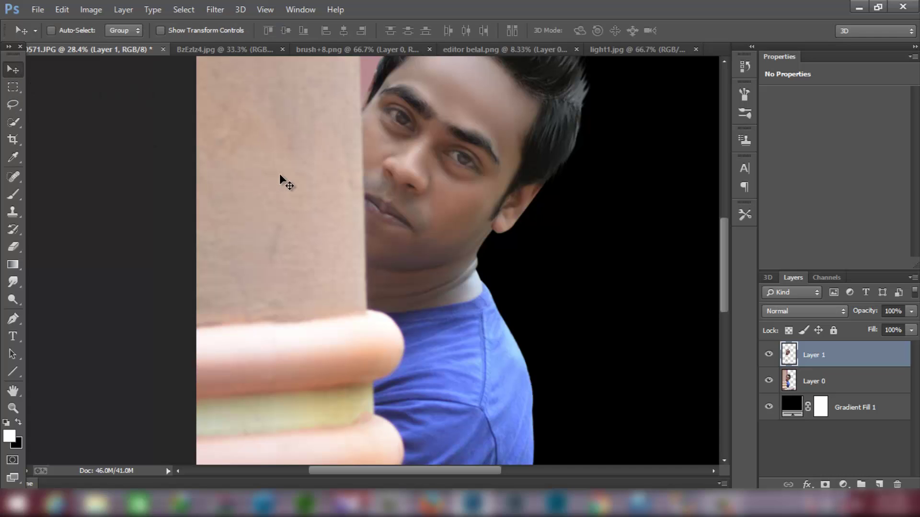
{"action": "scroll", "coordinate": [338, 182], "scroll_direction": "down", "scroll_amount": 3}
{"action": "scroll", "coordinate": [338, 187], "scroll_direction": "down", "scroll_amount": 3}
{"action": "scroll", "coordinate": [336, 193], "scroll_direction": "up", "scroll_amount": 2}
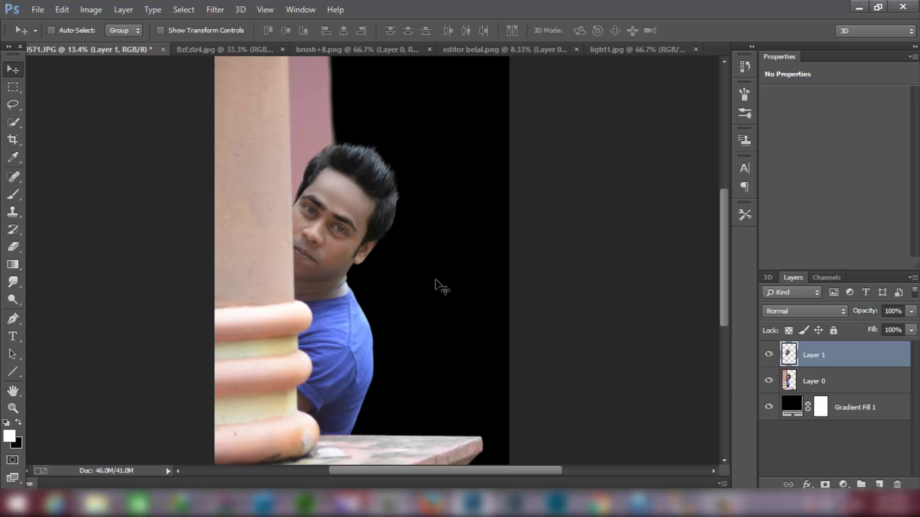
Set Brightness/Contrast on the face layer to brightness 45 and contrast 10
{"action": "left_click", "coordinate": [91, 11]}
{"action": "mouse_move", "coordinate": [111, 45]}
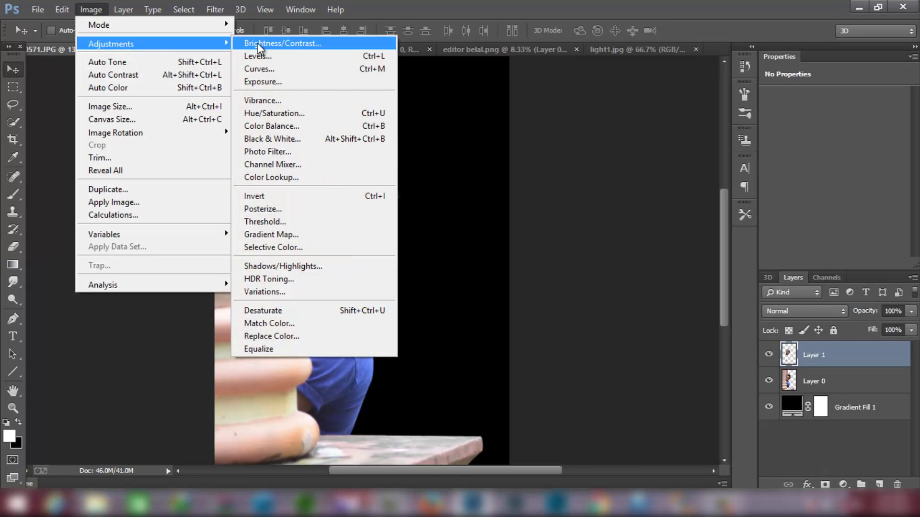
{"action": "left_click", "coordinate": [257, 42]}
{"action": "left_click_drag", "start_coordinate": [636, 118], "coordinate": [656, 118]}
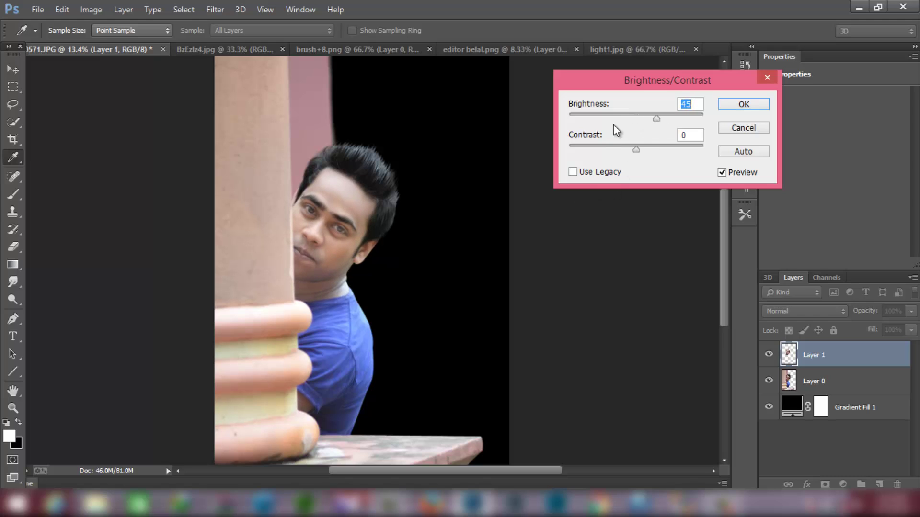
Confirm Brightness/Contrast, then apply Camera Raw: Shadows -26, Clarity +9, Highlights +8, Whites +4
{"action": "left_click", "coordinate": [733, 108]}
{"action": "left_click", "coordinate": [207, 11]}
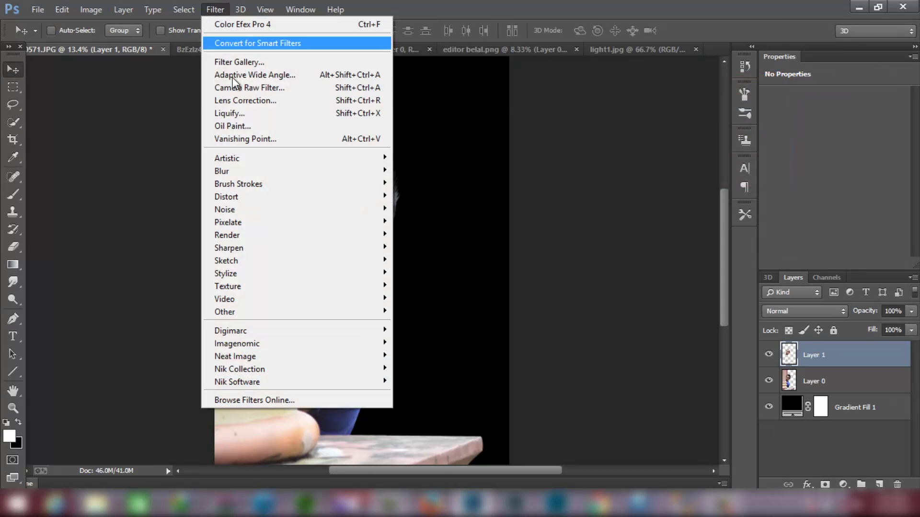
{"action": "left_click", "coordinate": [246, 91]}
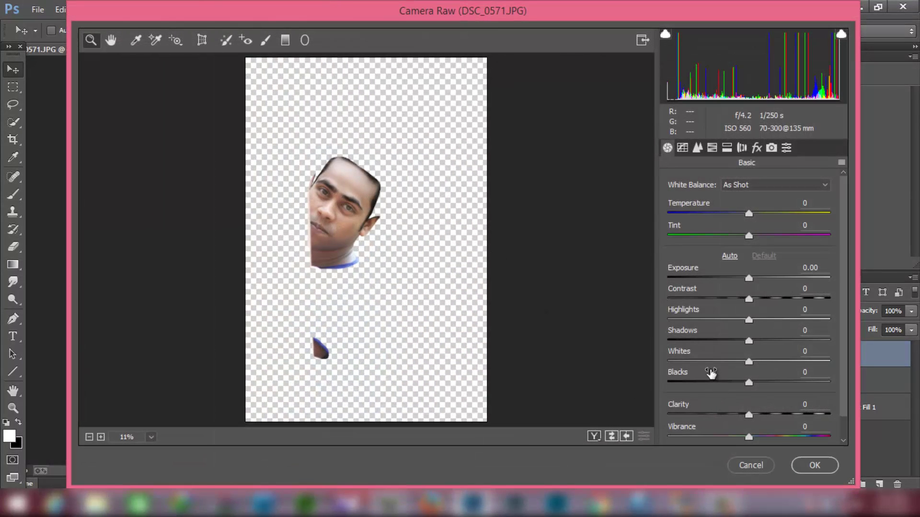
{"action": "left_click_drag", "start_coordinate": [704, 338], "coordinate": [692, 339]}
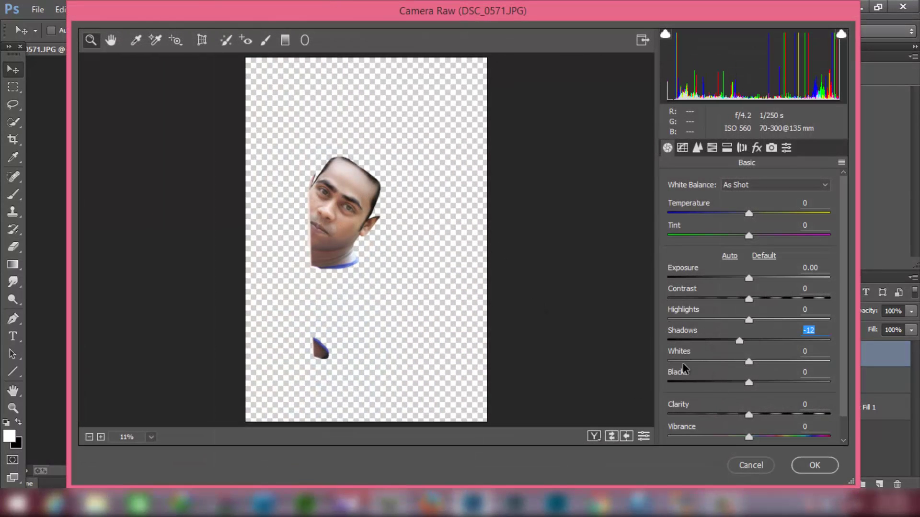
{"action": "left_click_drag", "start_coordinate": [683, 405], "coordinate": [685, 409]}
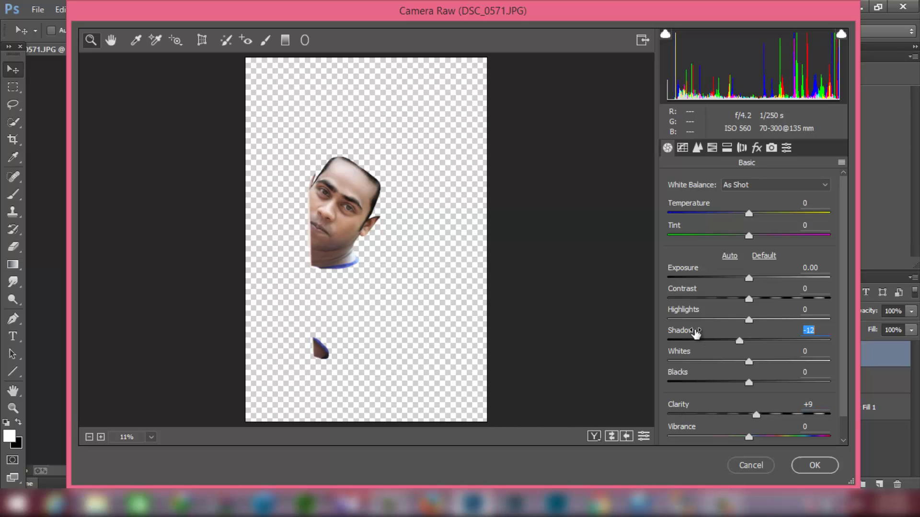
{"action": "mouse_move", "coordinate": [698, 333]}
{"action": "left_mouse_down"}
{"action": "mouse_move", "coordinate": [685, 339]}
{"action": "mouse_move", "coordinate": [697, 315]}
{"action": "left_mouse_up"}
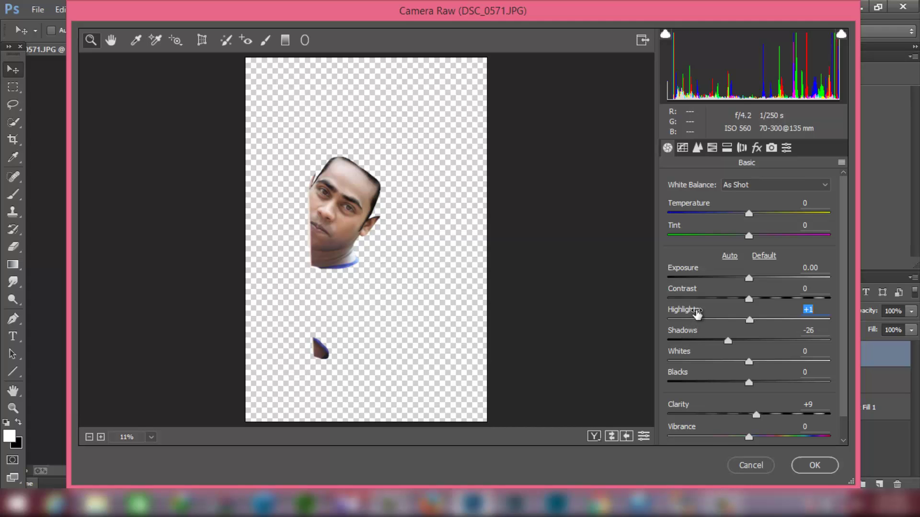
{"action": "left_click_drag", "start_coordinate": [690, 357], "coordinate": [694, 358]}
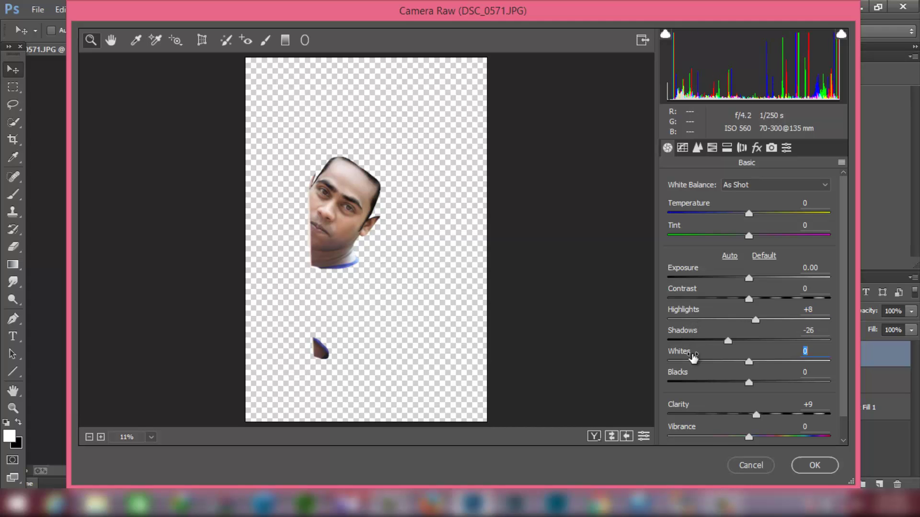
{"action": "left_click", "coordinate": [814, 465]}
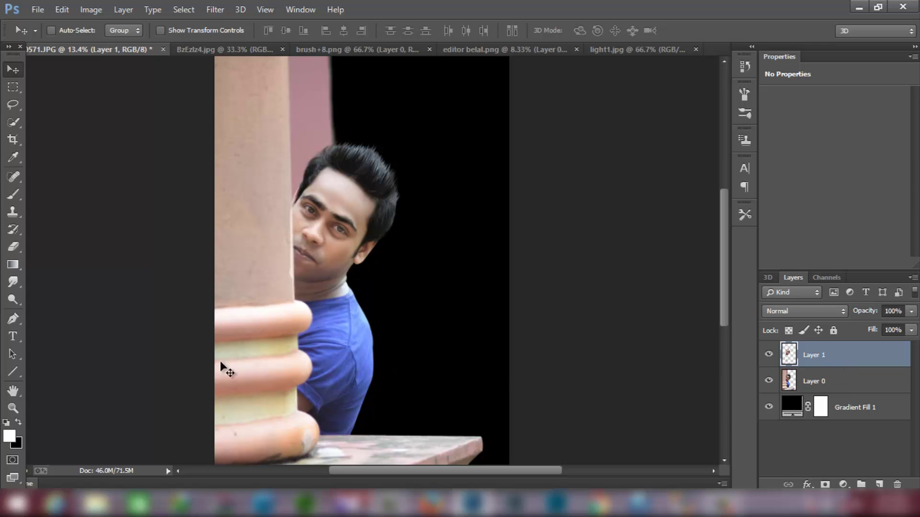
Erase the light fringe along the face edge and beside the hair
{"action": "left_click", "coordinate": [12, 247]}
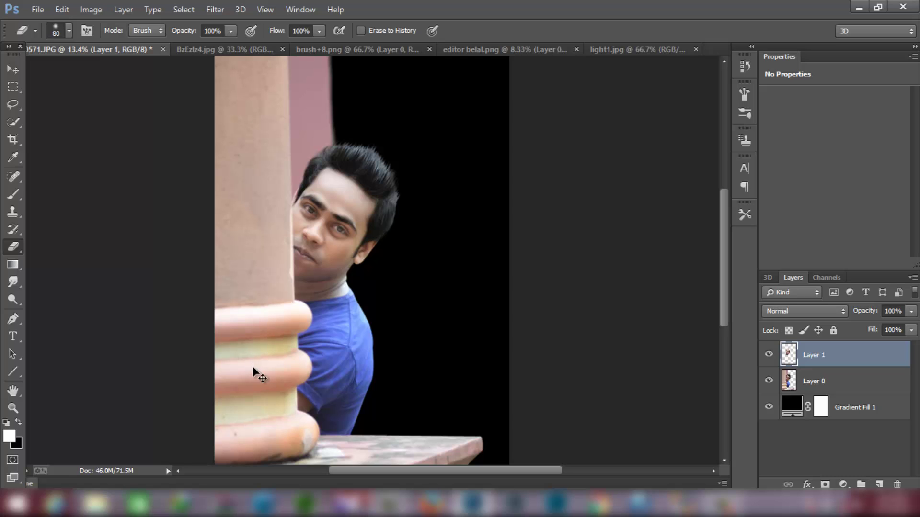
{"action": "scroll", "coordinate": [268, 324], "scroll_direction": "up", "scroll_amount": 2}
{"action": "scroll", "coordinate": [297, 215], "scroll_direction": "up", "scroll_amount": 2}
{"action": "scroll", "coordinate": [314, 133], "scroll_direction": "up", "scroll_amount": 2}
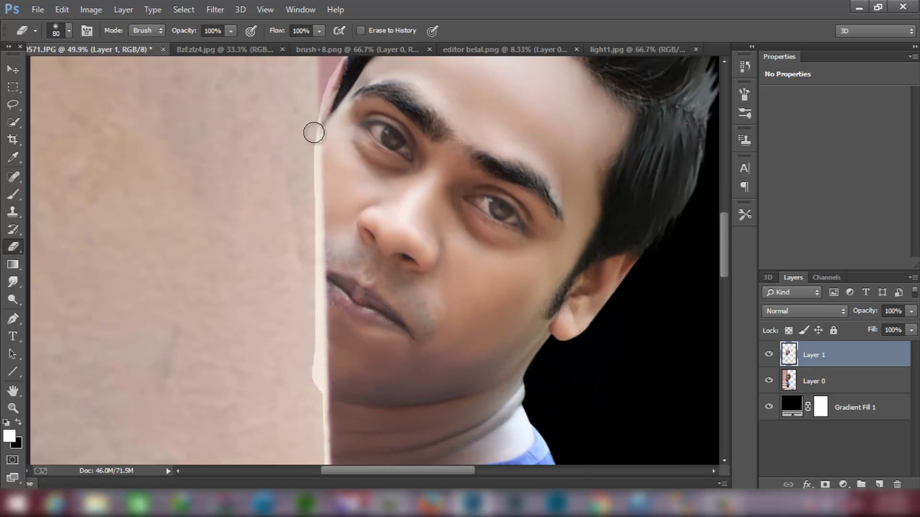
{"action": "left_click_drag", "start_coordinate": [314, 133], "coordinate": [315, 218]}
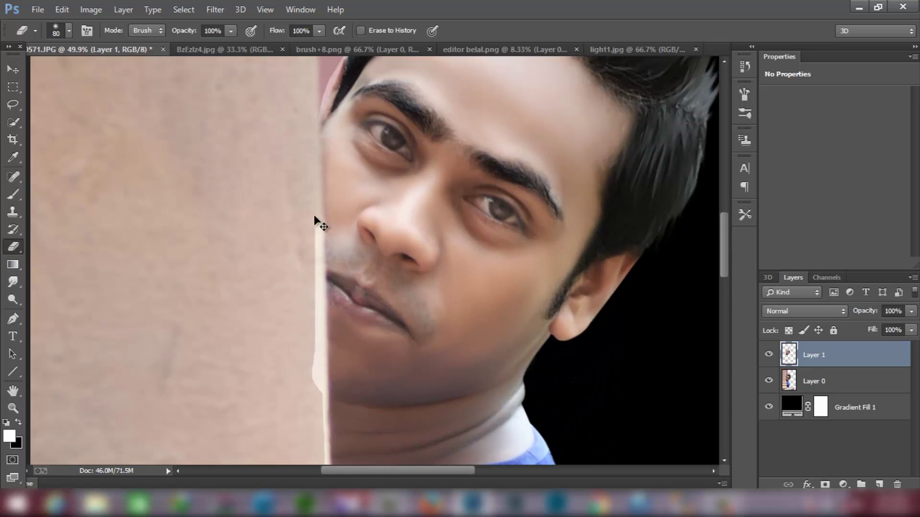
{"action": "key", "text": "ctrl+z"}
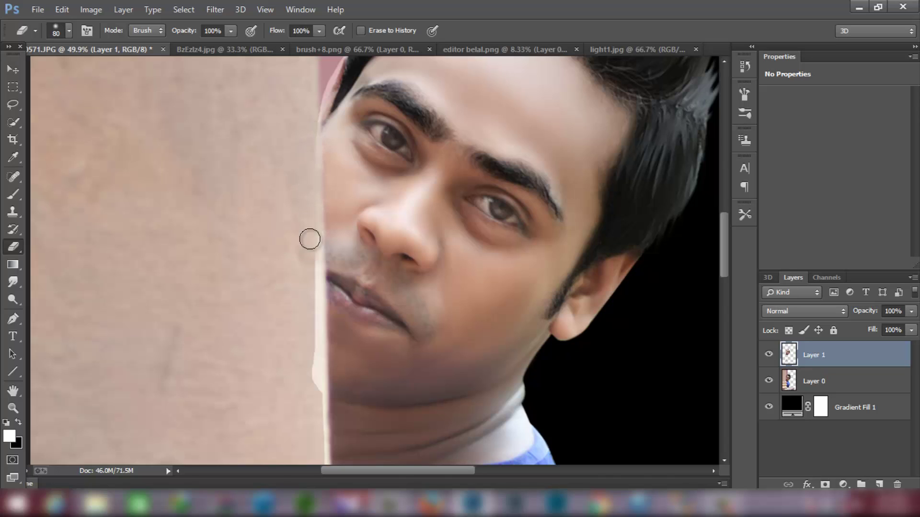
{"action": "mouse_move", "coordinate": [309, 239]}
{"action": "left_mouse_down"}
{"action": "mouse_move", "coordinate": [316, 370]}
{"action": "mouse_move", "coordinate": [318, 328]}
{"action": "left_mouse_up"}
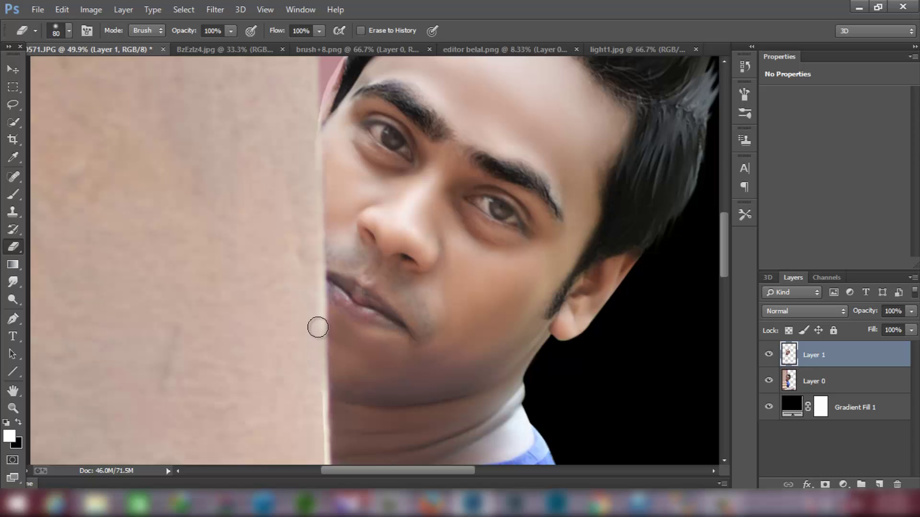
{"action": "scroll", "coordinate": [302, 239], "scroll_direction": "up", "scroll_amount": 3}
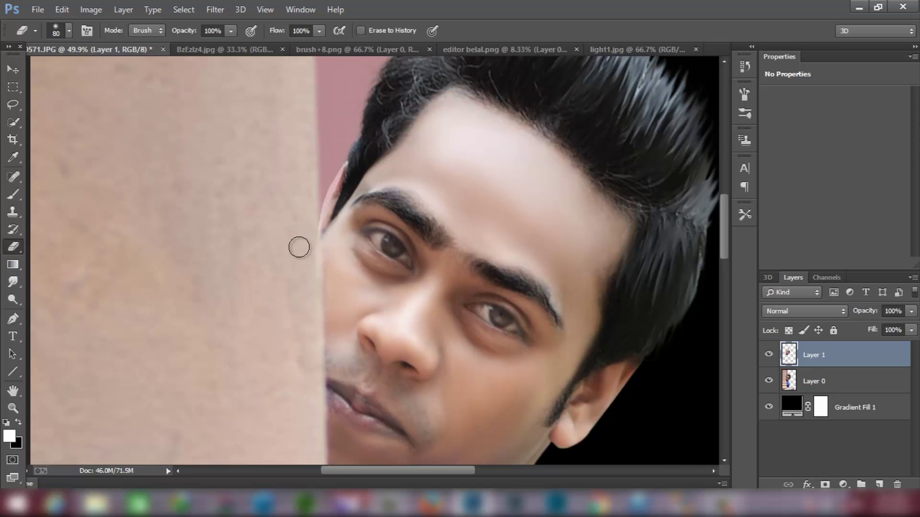
{"action": "mouse_move", "coordinate": [299, 247]}
{"action": "left_mouse_down"}
{"action": "mouse_move", "coordinate": [308, 248]}
{"action": "mouse_move", "coordinate": [335, 154]}
{"action": "mouse_move", "coordinate": [313, 205]}
{"action": "left_mouse_up"}
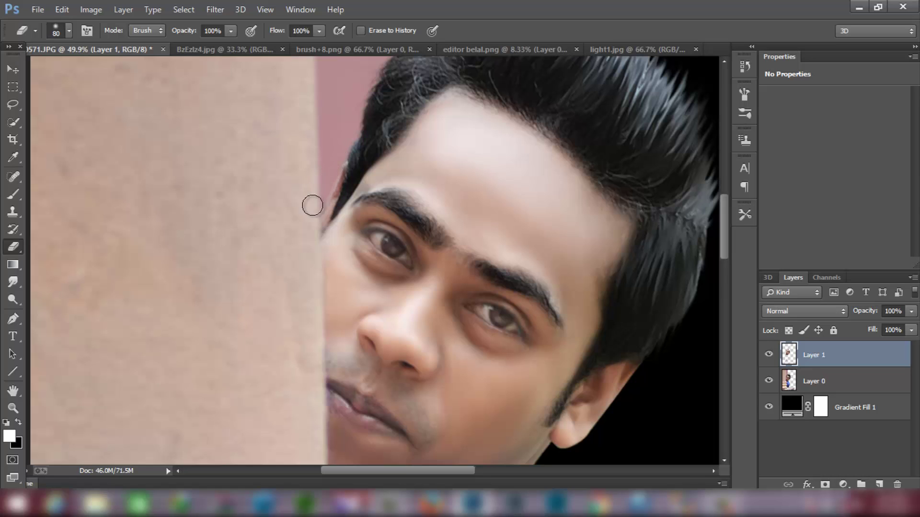
Clean the neck and finger fringe, then merge Layer 1 down into Layer 0
{"action": "scroll", "coordinate": [529, 350], "scroll_direction": "down", "scroll_amount": 3}
{"action": "scroll", "coordinate": [544, 308], "scroll_direction": "down", "scroll_amount": 4}
{"action": "scroll", "coordinate": [544, 280], "scroll_direction": "down", "scroll_amount": 2}
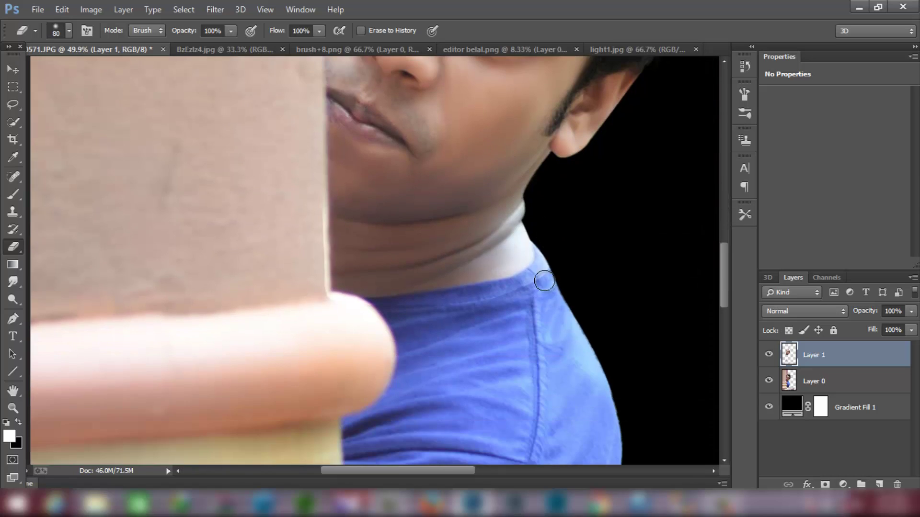
{"action": "mouse_move", "coordinate": [545, 281]}
{"action": "left_mouse_down"}
{"action": "mouse_move", "coordinate": [551, 249]}
{"action": "mouse_move", "coordinate": [543, 264]}
{"action": "left_mouse_up"}
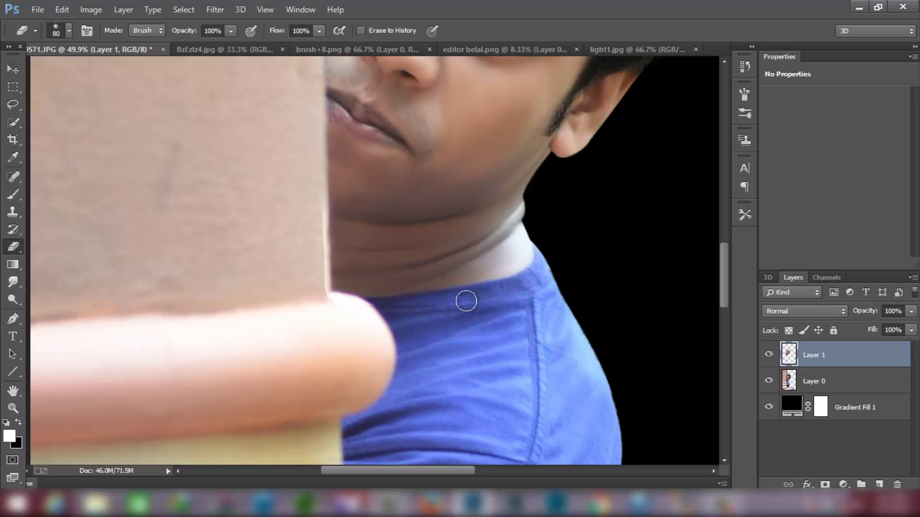
{"action": "mouse_move", "coordinate": [322, 294]}
{"action": "left_mouse_down"}
{"action": "mouse_move", "coordinate": [306, 211]}
{"action": "mouse_move", "coordinate": [312, 181]}
{"action": "mouse_move", "coordinate": [315, 289]}
{"action": "mouse_move", "coordinate": [314, 215]}
{"action": "mouse_move", "coordinate": [312, 268]}
{"action": "mouse_move", "coordinate": [355, 306]}
{"action": "left_mouse_up"}
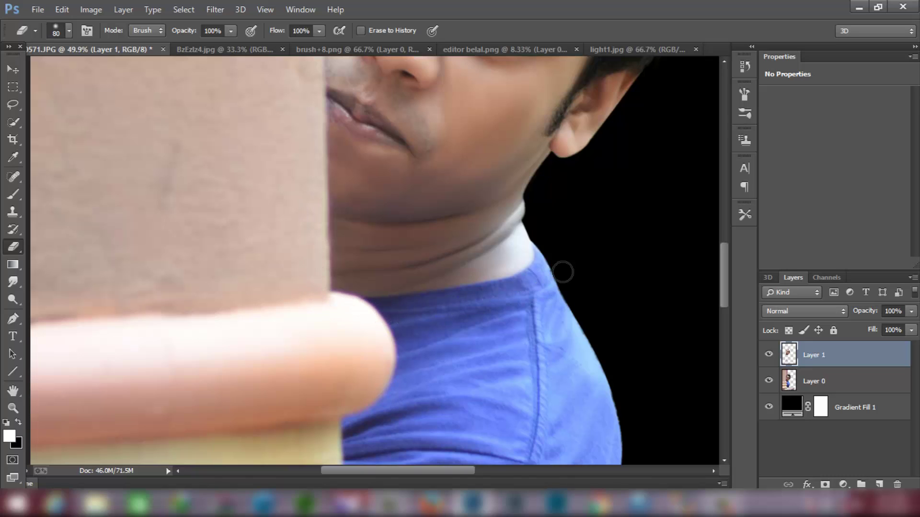
{"action": "scroll", "coordinate": [513, 298], "scroll_direction": "down", "scroll_amount": 5}
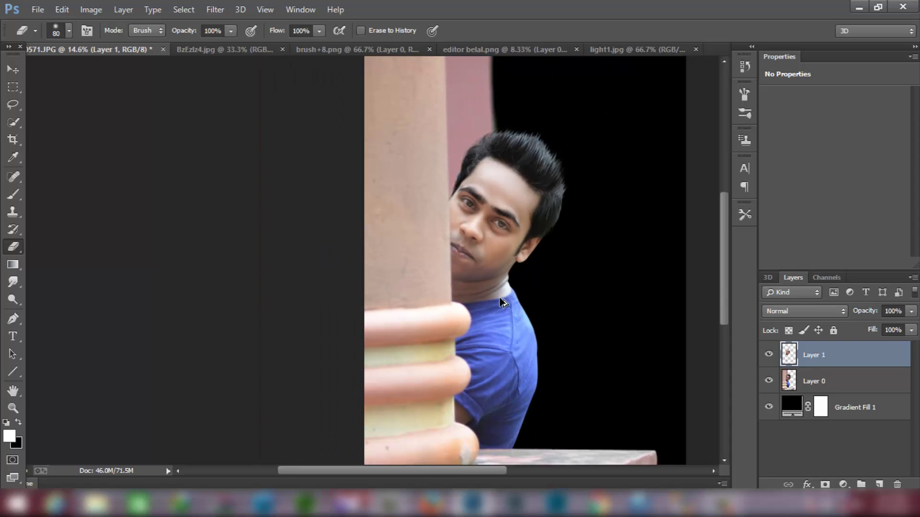
{"action": "scroll", "coordinate": [545, 197], "scroll_direction": "down", "scroll_amount": 2}
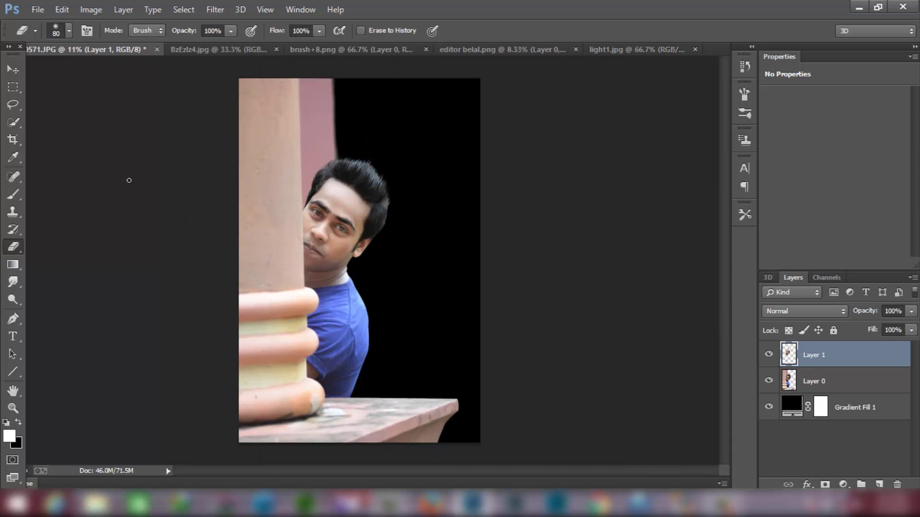
{"action": "left_click", "coordinate": [15, 71]}
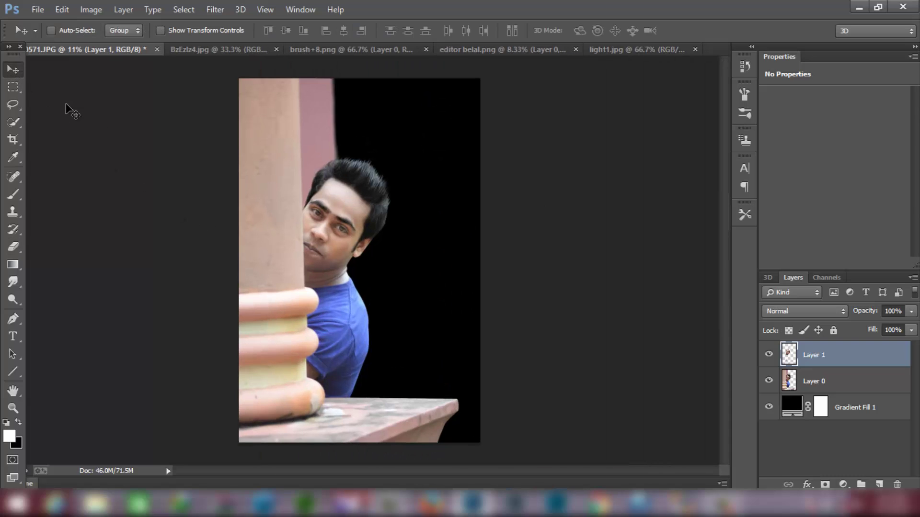
{"action": "right_click", "coordinate": [843, 360]}
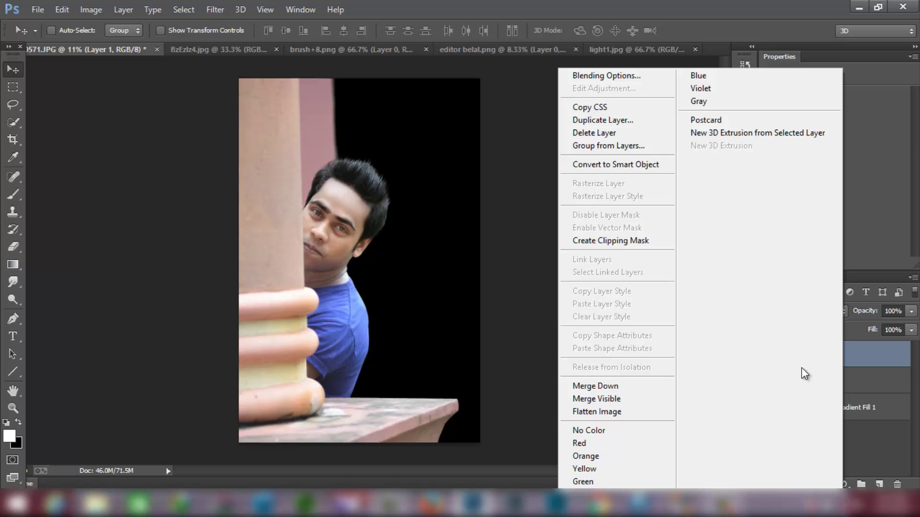
{"action": "left_click", "coordinate": [642, 393]}
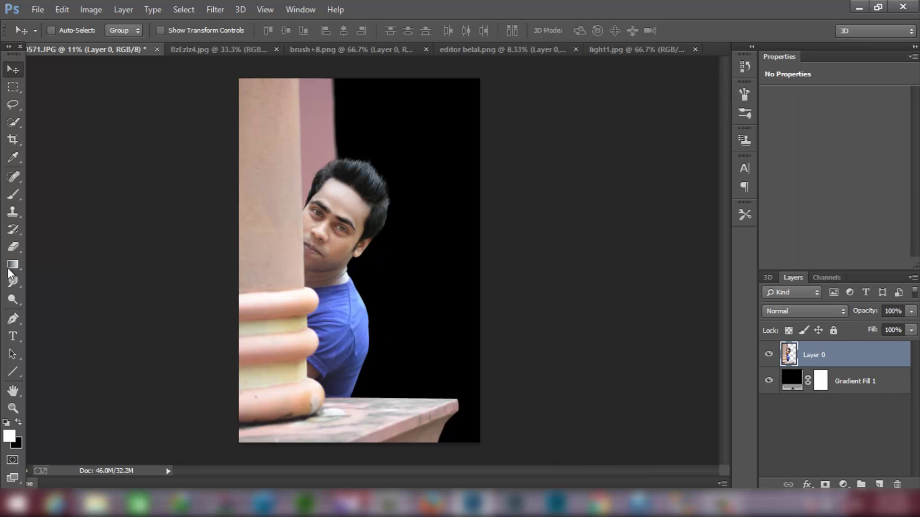
Lasso the shirt area beside the pillar, tightening the edge along the finger
{"action": "left_click", "coordinate": [13, 105]}
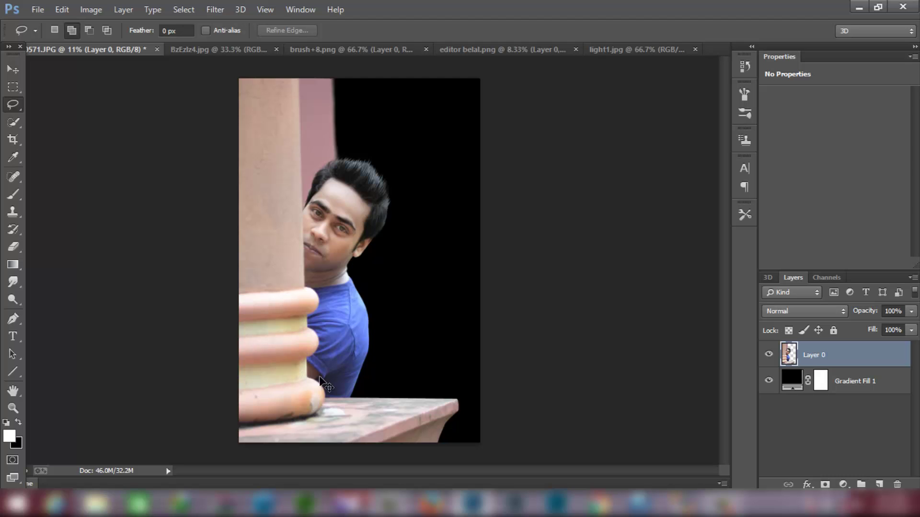
{"action": "scroll", "coordinate": [320, 380], "scroll_direction": "up", "scroll_amount": 5}
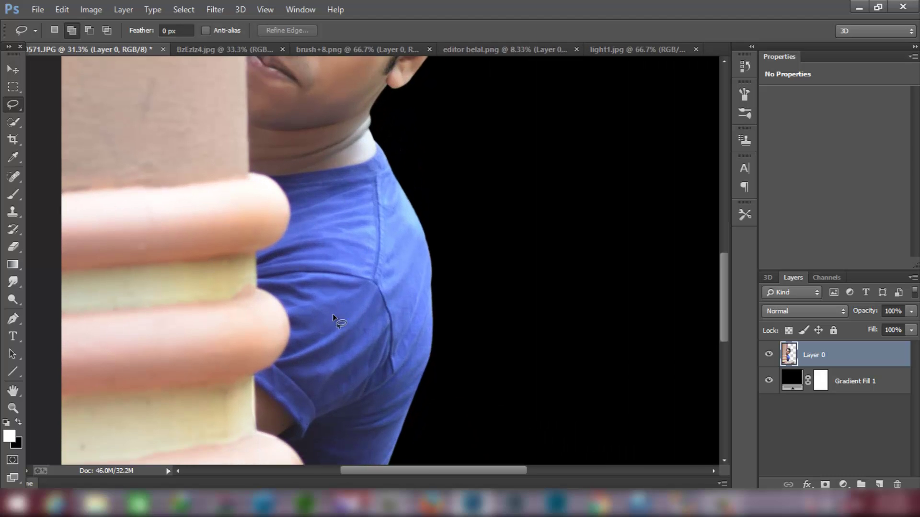
{"action": "scroll", "coordinate": [334, 317], "scroll_direction": "down", "scroll_amount": 2}
{"action": "mouse_move", "coordinate": [269, 153]}
{"action": "left_mouse_down"}
{"action": "mouse_move", "coordinate": [327, 152]}
{"action": "mouse_move", "coordinate": [396, 123]}
{"action": "mouse_move", "coordinate": [475, 386]}
{"action": "mouse_move", "coordinate": [425, 464]}
{"action": "left_mouse_up"}
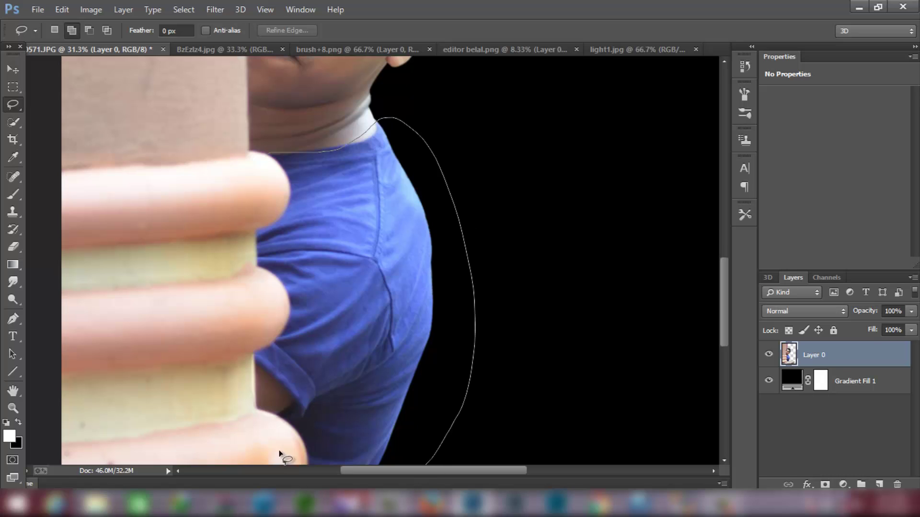
{"action": "left_click_drag", "start_coordinate": [258, 338], "coordinate": [253, 274]}
{"action": "mouse_move", "coordinate": [269, 216]}
{"action": "left_mouse_down"}
{"action": "mouse_move", "coordinate": [268, 153]}
{"action": "mouse_move", "coordinate": [335, 151]}
{"action": "left_mouse_up"}
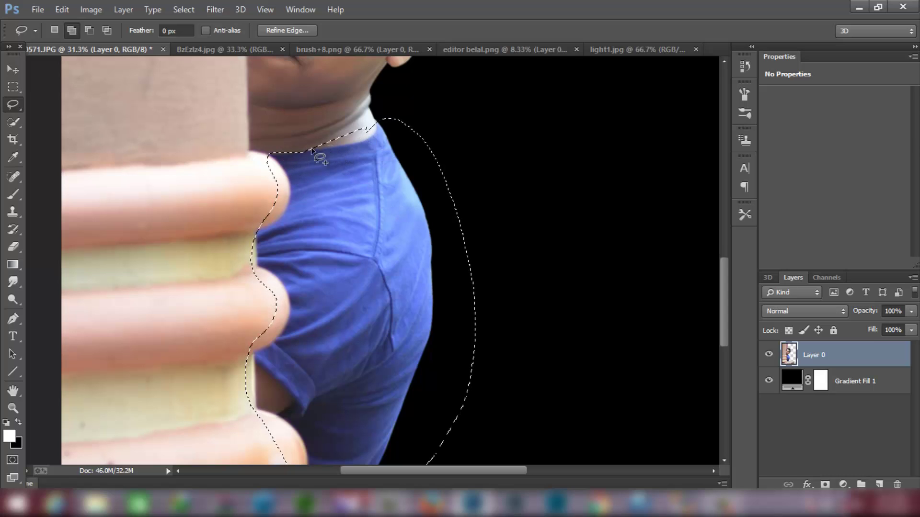
{"action": "left_click_drag", "start_coordinate": [263, 176], "coordinate": [264, 178]}
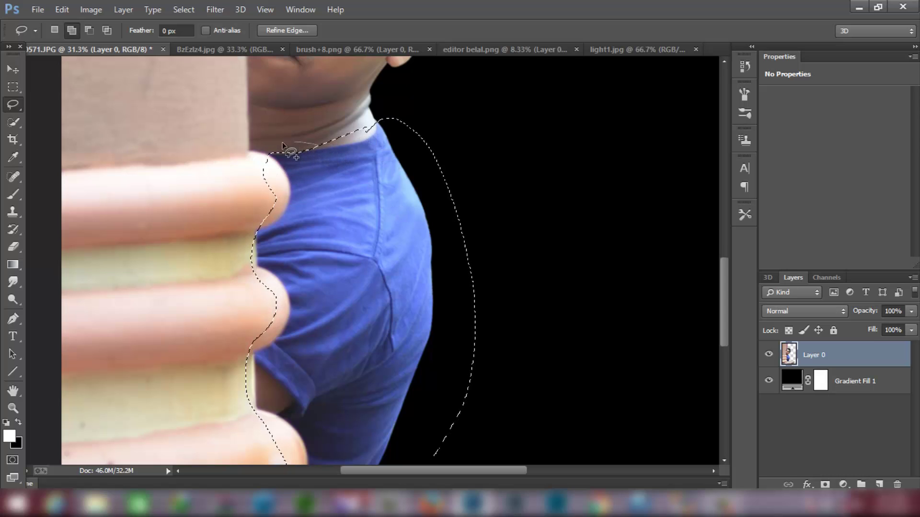
{"action": "scroll", "coordinate": [425, 221], "scroll_direction": "down", "scroll_amount": 3}
{"action": "scroll", "coordinate": [428, 223], "scroll_direction": "down", "scroll_amount": 2}
{"action": "scroll", "coordinate": [428, 222], "scroll_direction": "up", "scroll_amount": 3}
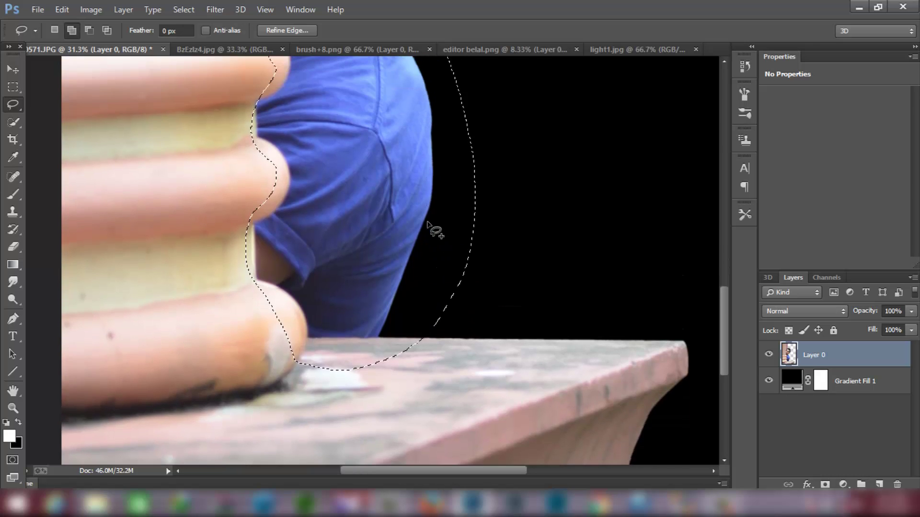
{"action": "scroll", "coordinate": [380, 354], "scroll_direction": "up", "scroll_amount": 1}
Copy the shirt onto a new Layer 1, fit the image, and launch Color Efex Pro 4
{"action": "right_click", "coordinate": [397, 253]}
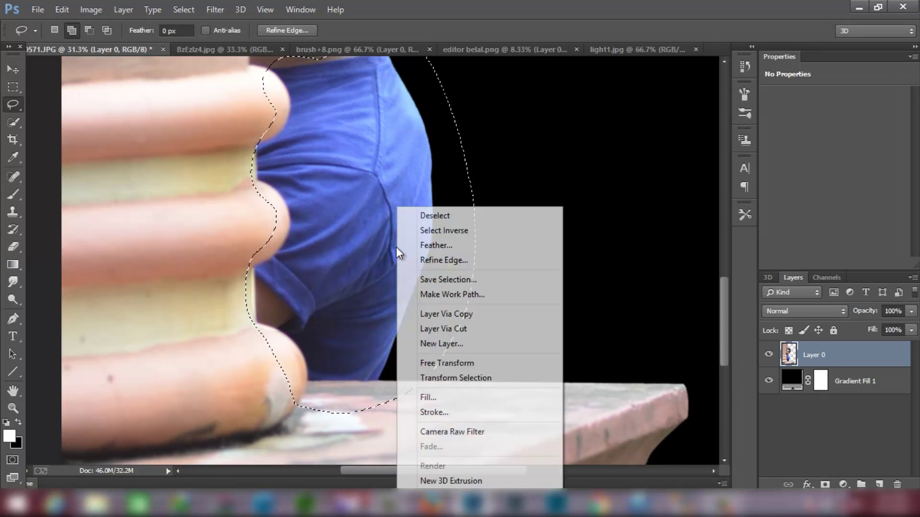
{"action": "left_click", "coordinate": [455, 315]}
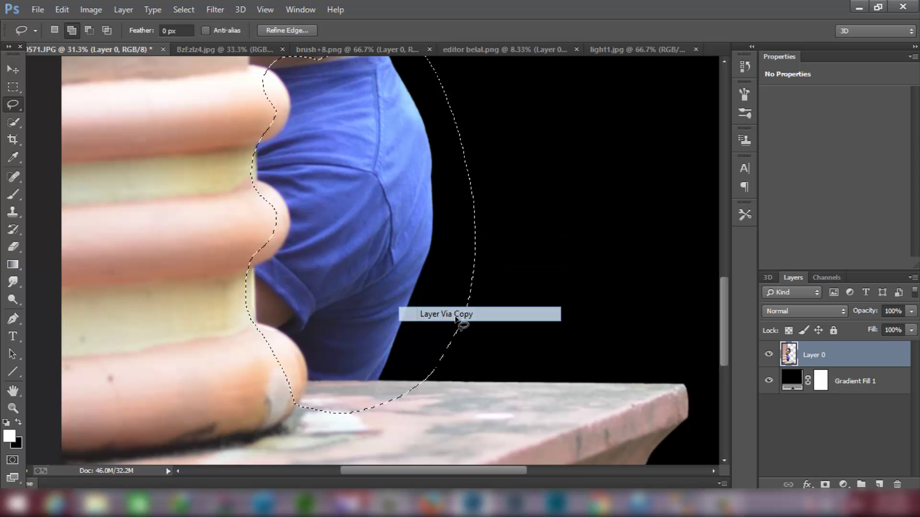
{"action": "key", "text": "ctrl+0"}
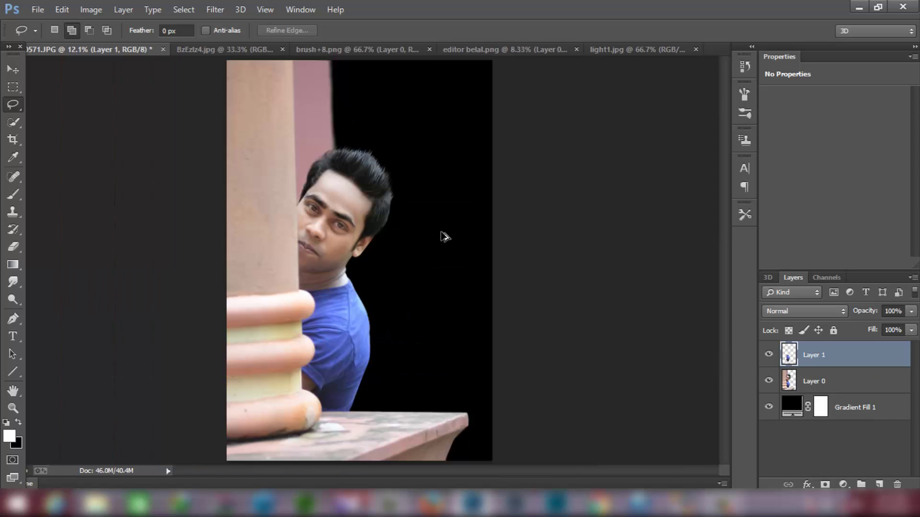
{"action": "key", "text": "v"}
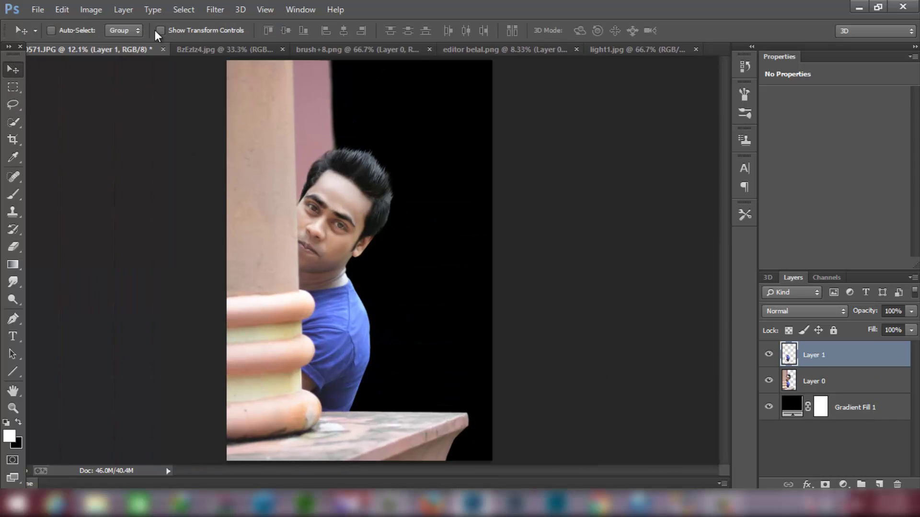
{"action": "left_click", "coordinate": [214, 10]}
{"action": "mouse_move", "coordinate": [239, 369]}
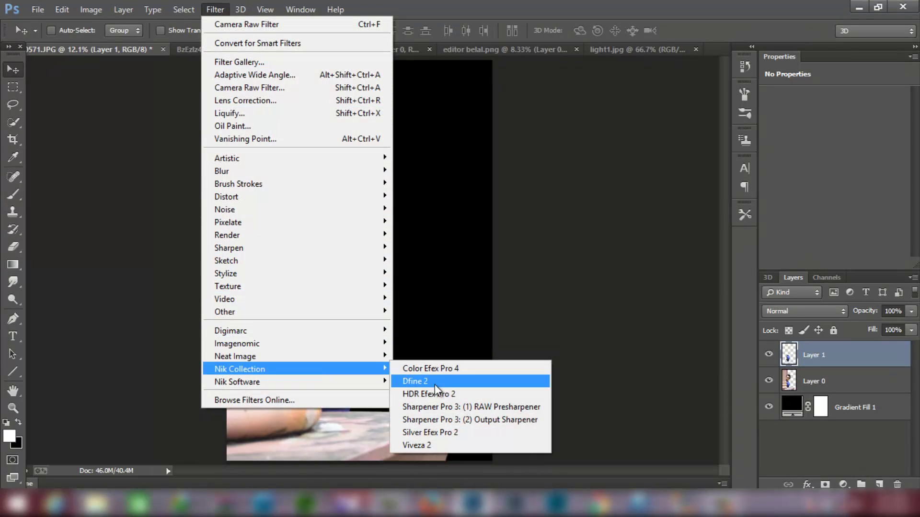
{"action": "left_click", "coordinate": [462, 369]}
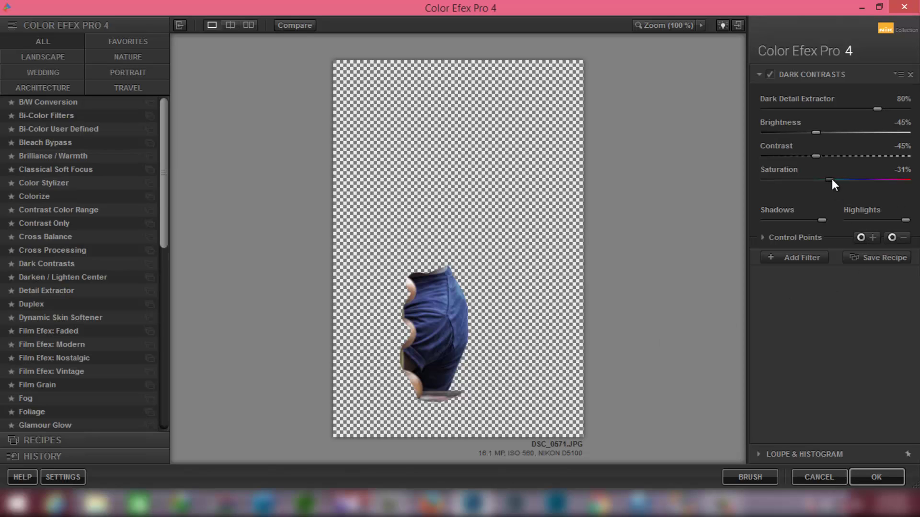
Apply Dark Contrasts with saturation 50% and contrast -66%
{"action": "left_click_drag", "start_coordinate": [836, 180], "coordinate": [868, 182]}
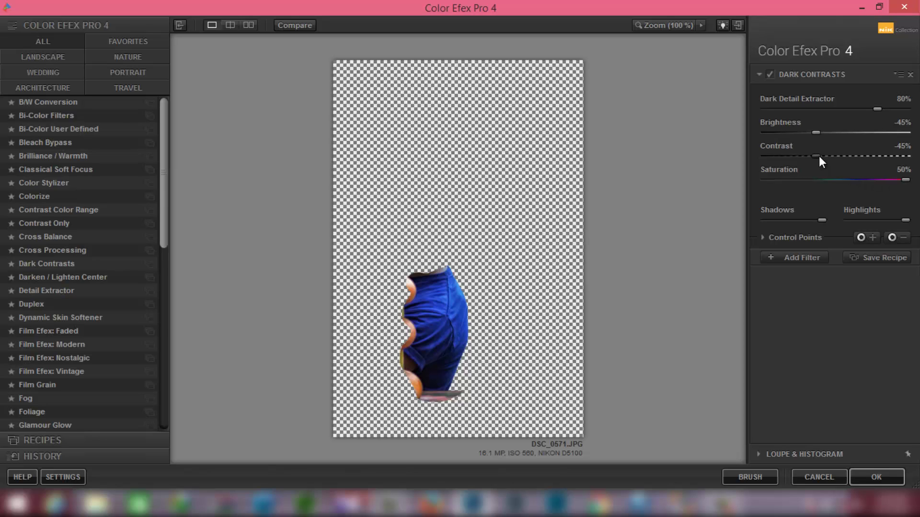
{"action": "mouse_move", "coordinate": [818, 156]}
{"action": "left_mouse_down"}
{"action": "mouse_move", "coordinate": [835, 156]}
{"action": "mouse_move", "coordinate": [797, 157]}
{"action": "mouse_move", "coordinate": [816, 134]}
{"action": "left_mouse_up"}
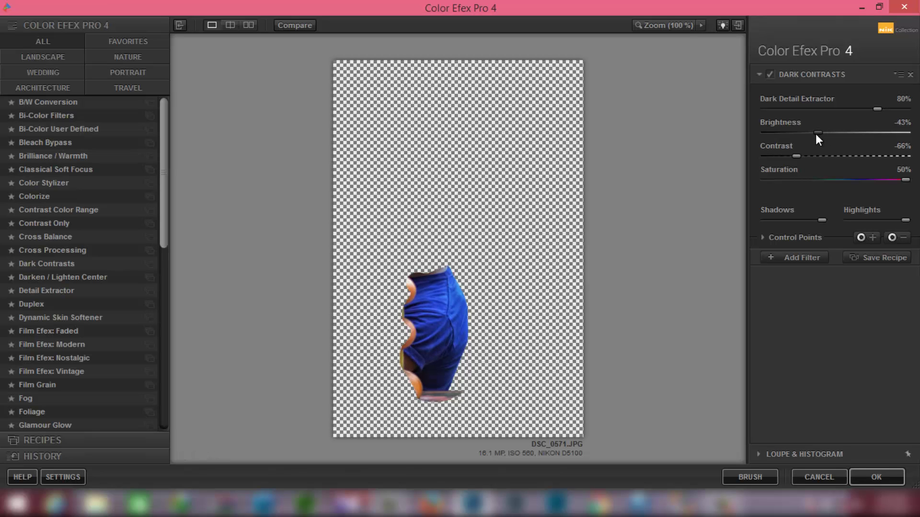
{"action": "left_click", "coordinate": [865, 476]}
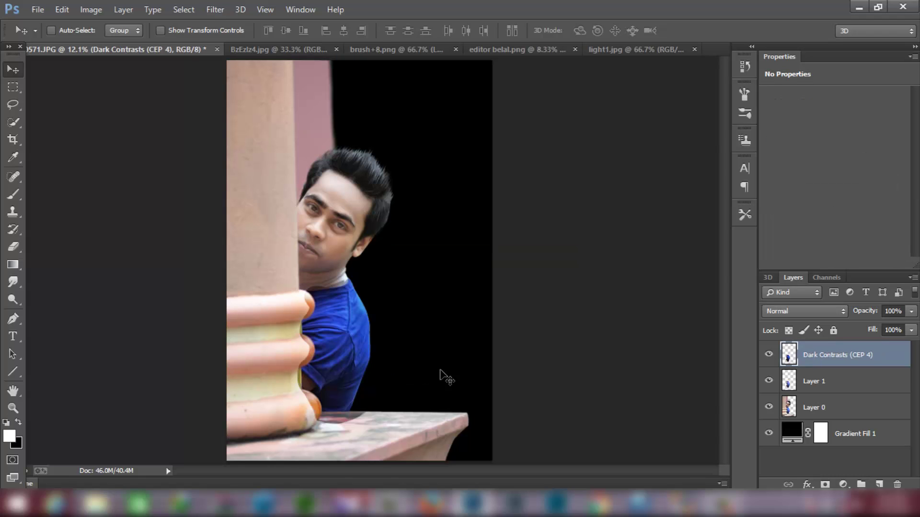
Merge the Dark Contrasts layer down, then set Camera Raw hues Blues +4, Purples -7
{"action": "right_click", "coordinate": [818, 356]}
{"action": "left_click", "coordinate": [642, 384]}
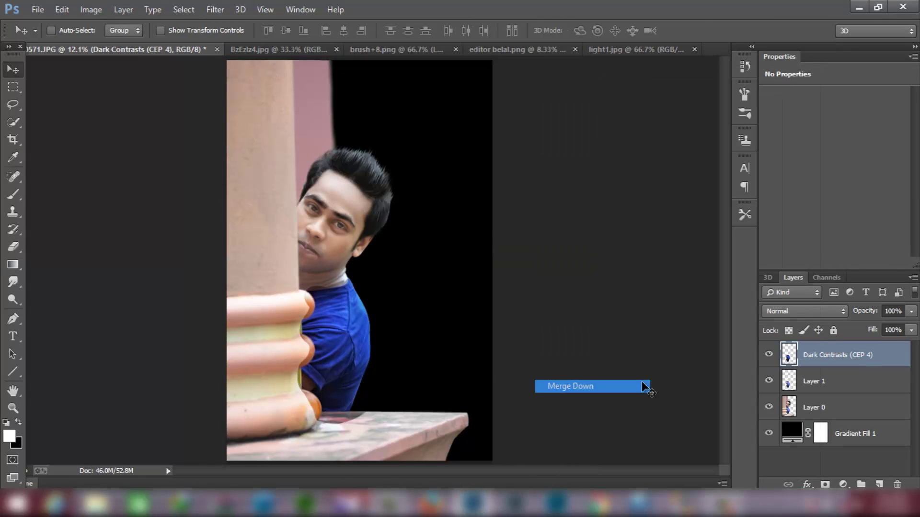
{"action": "left_click", "coordinate": [217, 10]}
{"action": "left_click", "coordinate": [248, 91]}
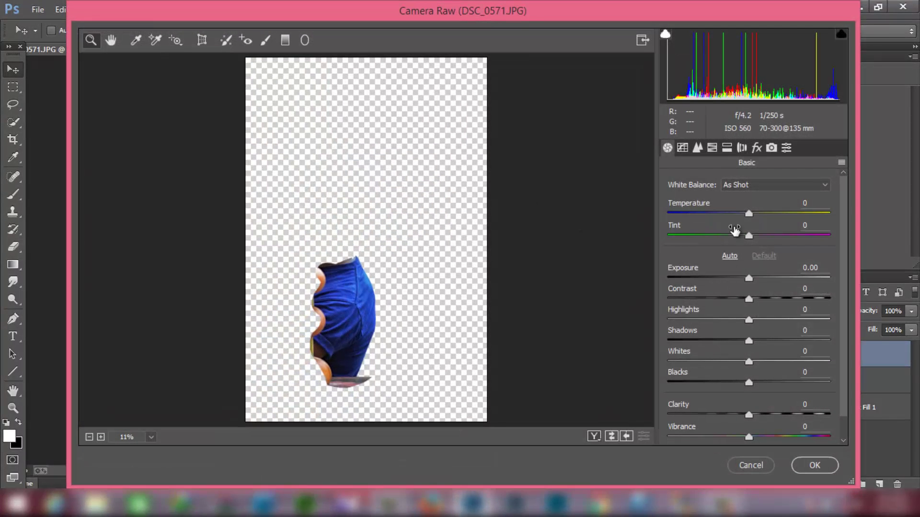
{"action": "left_click", "coordinate": [712, 148]}
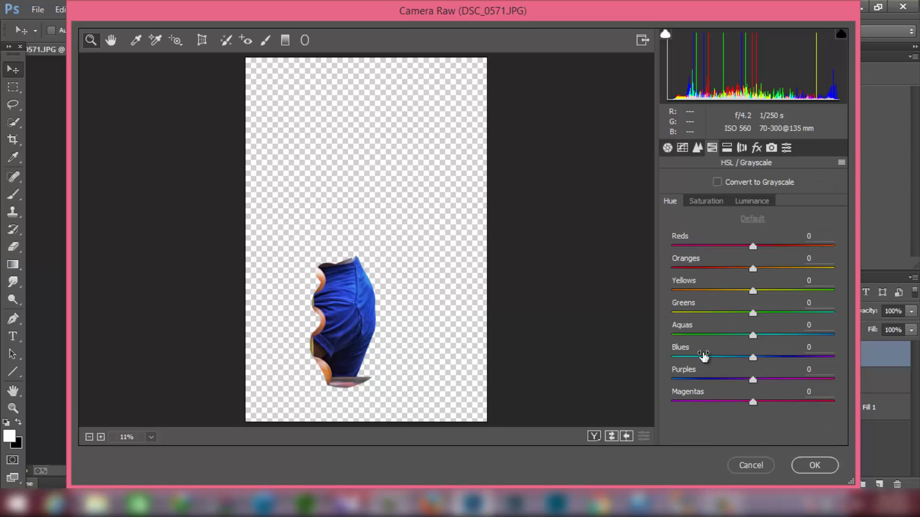
{"action": "left_click_drag", "start_coordinate": [704, 351], "coordinate": [708, 371]}
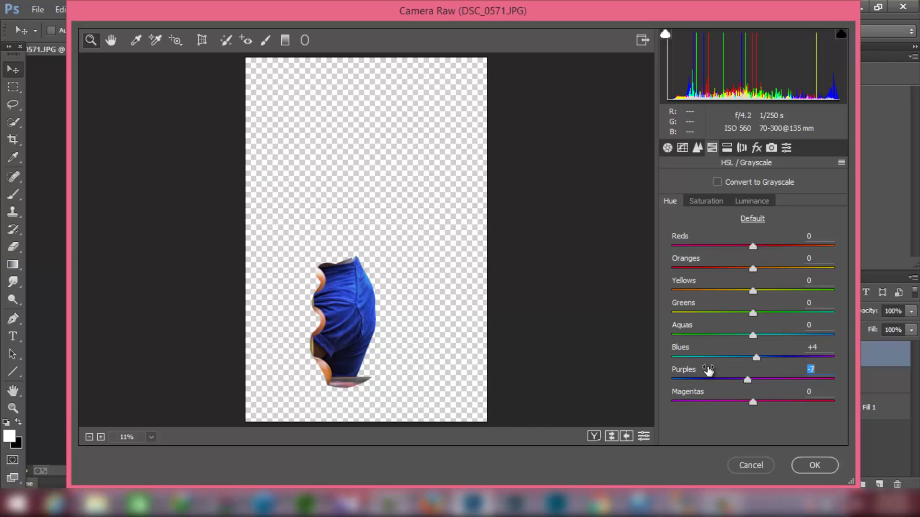
{"action": "left_click", "coordinate": [810, 463]}
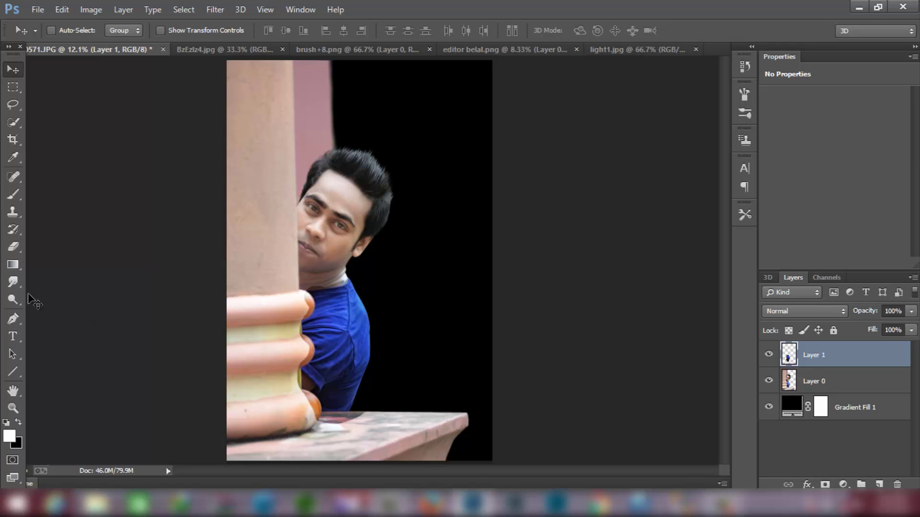
Erase the white collar band, then with a 60 px eraser the finger-edge band
{"action": "left_click", "coordinate": [14, 247]}
{"action": "scroll", "coordinate": [225, 354], "scroll_direction": "up", "scroll_amount": 1}
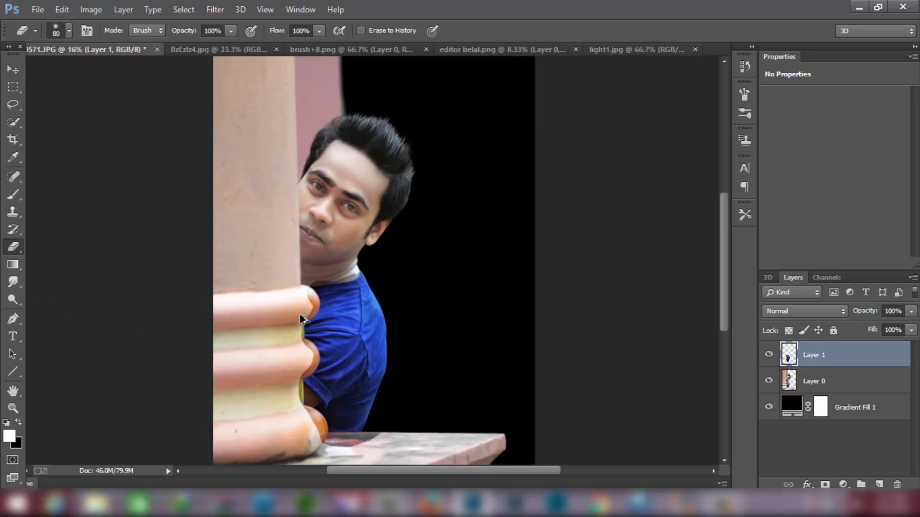
{"action": "scroll", "coordinate": [308, 312], "scroll_direction": "up", "scroll_amount": 2}
{"action": "scroll", "coordinate": [332, 303], "scroll_direction": "up", "scroll_amount": 2}
{"action": "scroll", "coordinate": [397, 249], "scroll_direction": "up", "scroll_amount": 1}
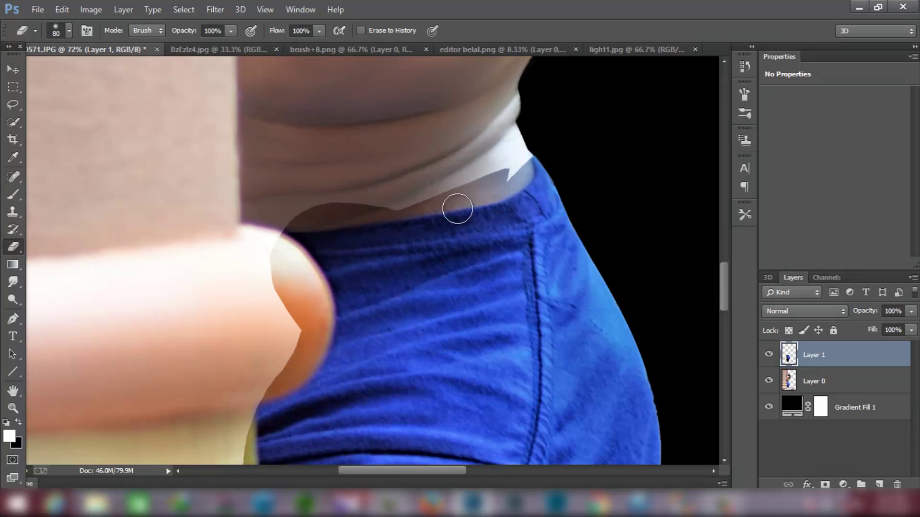
{"action": "left_click_drag", "start_coordinate": [514, 162], "coordinate": [306, 210]}
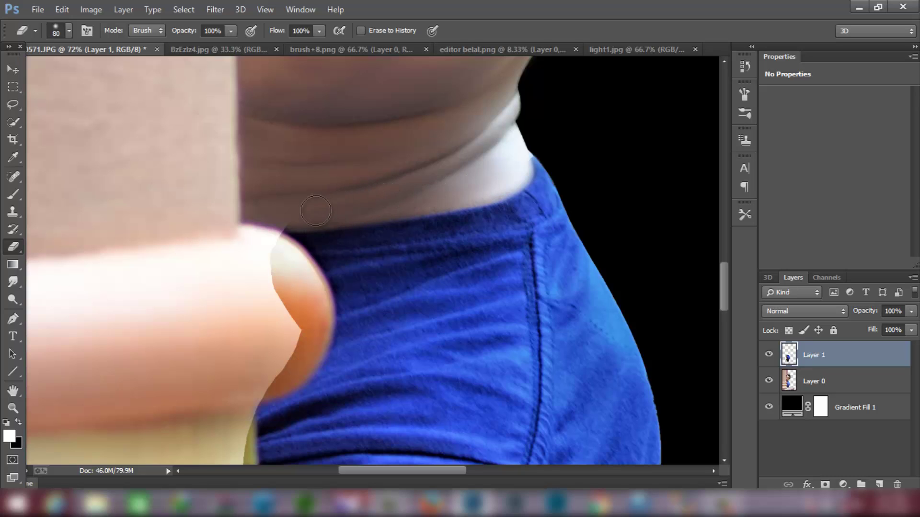
{"action": "scroll", "coordinate": [264, 252], "scroll_direction": "down", "scroll_amount": 1}
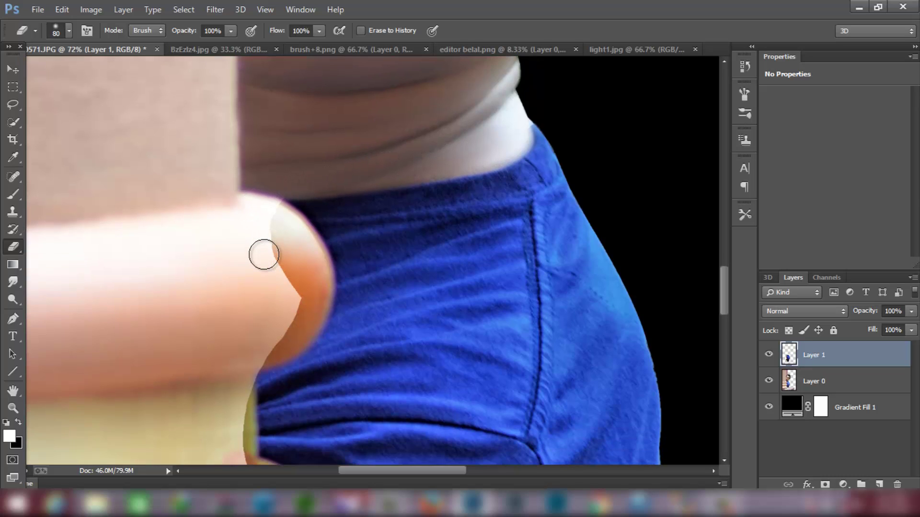
{"action": "key", "text": "bracketleft"}
{"action": "key", "text": "bracketleft"}
{"action": "mouse_move", "coordinate": [269, 238]}
{"action": "left_mouse_down"}
{"action": "mouse_move", "coordinate": [289, 281]}
{"action": "mouse_move", "coordinate": [299, 266]}
{"action": "mouse_move", "coordinate": [310, 271]}
{"action": "mouse_move", "coordinate": [314, 302]}
{"action": "mouse_move", "coordinate": [256, 363]}
{"action": "mouse_move", "coordinate": [306, 280]}
{"action": "mouse_move", "coordinate": [300, 329]}
{"action": "mouse_move", "coordinate": [314, 286]}
{"action": "mouse_move", "coordinate": [287, 336]}
{"action": "mouse_move", "coordinate": [310, 250]}
{"action": "mouse_move", "coordinate": [266, 199]}
{"action": "left_mouse_up"}
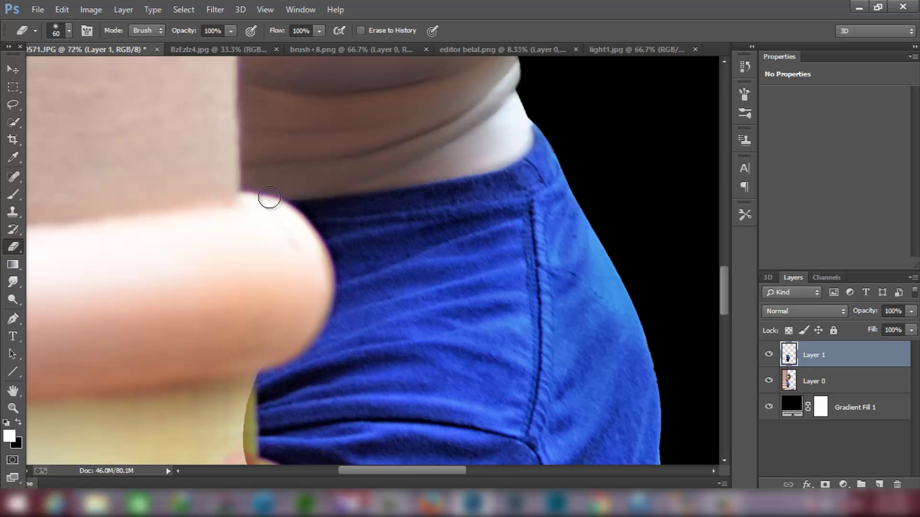
Erase the green-edged notch and stray pixels below the finger
{"action": "scroll", "coordinate": [292, 241], "scroll_direction": "down", "scroll_amount": 3}
{"action": "scroll", "coordinate": [291, 241], "scroll_direction": "down", "scroll_amount": 3}
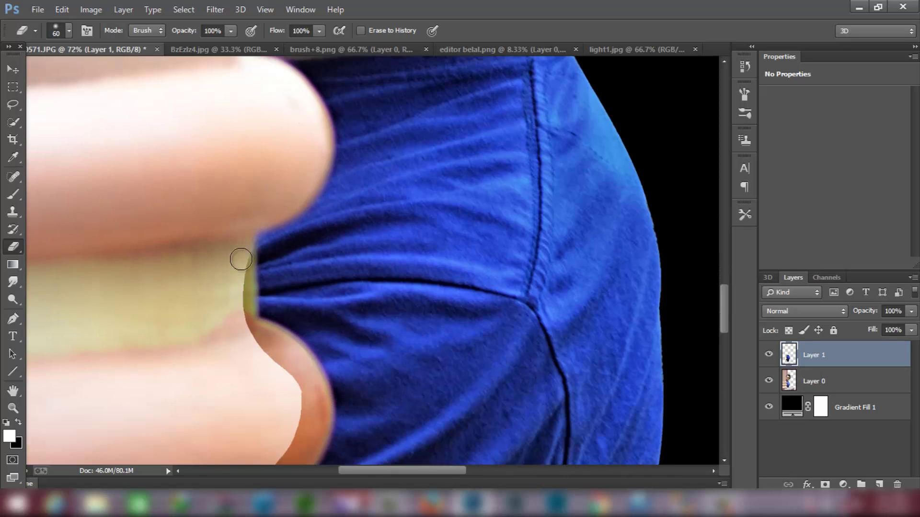
{"action": "mouse_move", "coordinate": [246, 259]}
{"action": "left_mouse_down"}
{"action": "mouse_move", "coordinate": [260, 341]}
{"action": "mouse_move", "coordinate": [303, 382]}
{"action": "mouse_move", "coordinate": [309, 402]}
{"action": "left_mouse_up"}
{"action": "scroll", "coordinate": [306, 383], "scroll_direction": "down", "scroll_amount": 3}
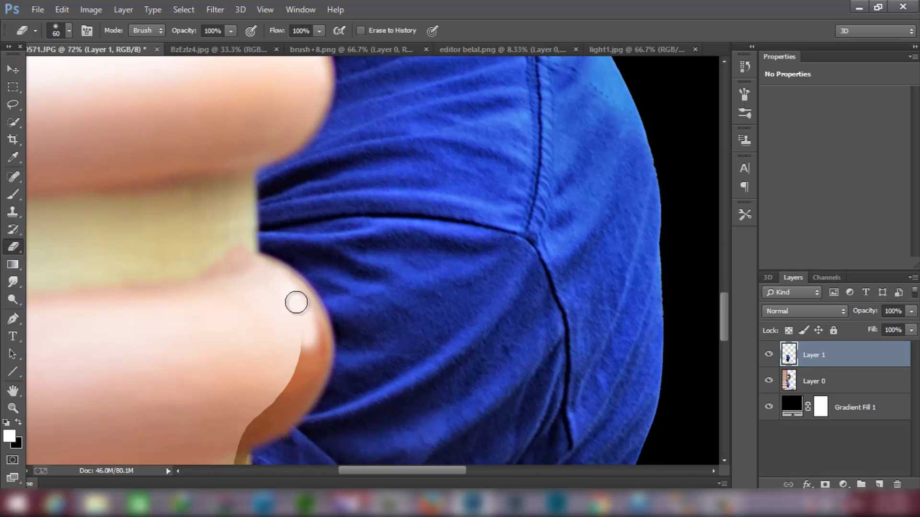
{"action": "mouse_move", "coordinate": [306, 310]}
{"action": "left_mouse_down"}
{"action": "mouse_move", "coordinate": [303, 374]}
{"action": "mouse_move", "coordinate": [314, 363]}
{"action": "mouse_move", "coordinate": [314, 322]}
{"action": "left_mouse_up"}
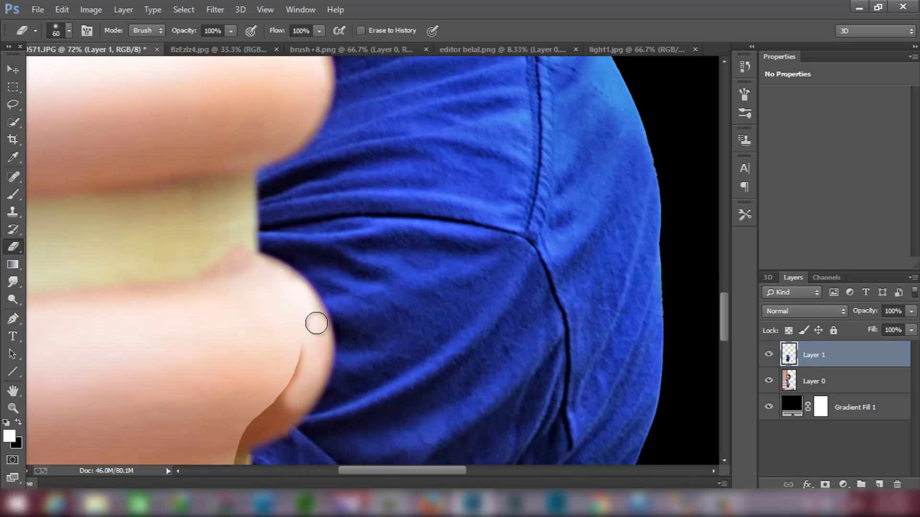
{"action": "scroll", "coordinate": [313, 322], "scroll_direction": "down", "scroll_amount": 3}
{"action": "mouse_move", "coordinate": [306, 269]}
{"action": "left_mouse_down"}
{"action": "mouse_move", "coordinate": [283, 345]}
{"action": "mouse_move", "coordinate": [238, 382]}
{"action": "mouse_move", "coordinate": [300, 304]}
{"action": "mouse_move", "coordinate": [236, 324]}
{"action": "mouse_move", "coordinate": [228, 390]}
{"action": "mouse_move", "coordinate": [242, 328]}
{"action": "left_mouse_up"}
{"action": "scroll", "coordinate": [300, 304], "scroll_direction": "down", "scroll_amount": 3}
{"action": "scroll", "coordinate": [243, 300], "scroll_direction": "down", "scroll_amount": 3}
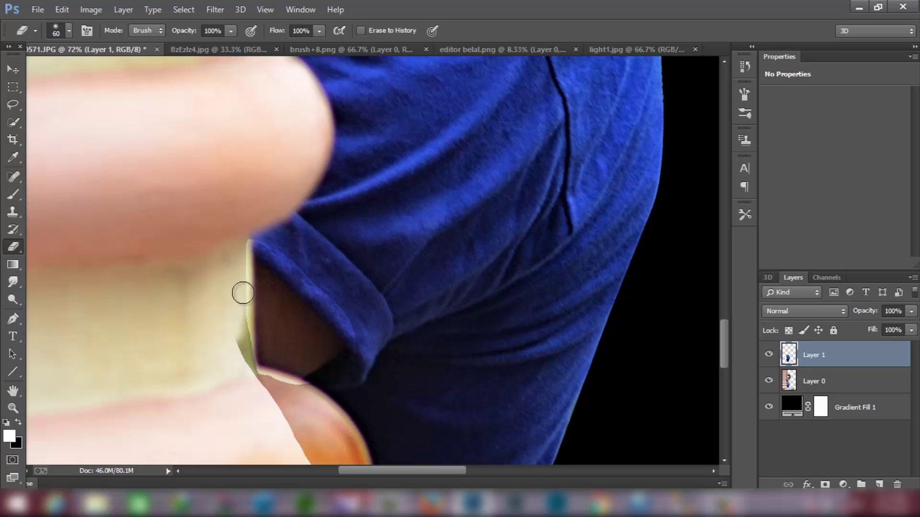
{"action": "mouse_move", "coordinate": [242, 294]}
{"action": "left_mouse_down"}
{"action": "mouse_move", "coordinate": [259, 380]}
{"action": "mouse_move", "coordinate": [230, 304]}
{"action": "left_mouse_up"}
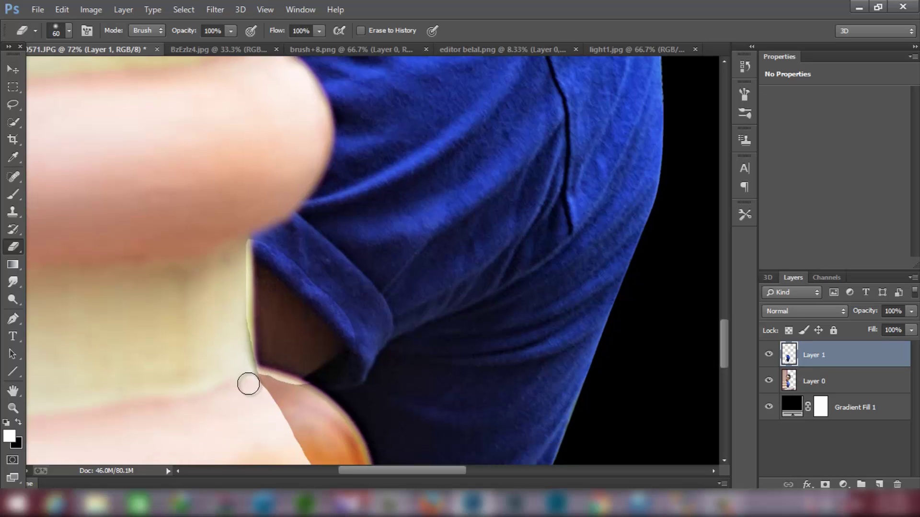
Erase the dark fringe along the shoulder edge and zoom out to the whole image
{"action": "mouse_move", "coordinate": [249, 384]}
{"action": "left_mouse_down"}
{"action": "mouse_move", "coordinate": [269, 408]}
{"action": "mouse_move", "coordinate": [301, 419]}
{"action": "mouse_move", "coordinate": [297, 394]}
{"action": "mouse_move", "coordinate": [247, 376]}
{"action": "mouse_move", "coordinate": [339, 425]}
{"action": "mouse_move", "coordinate": [308, 392]}
{"action": "left_mouse_up"}
{"action": "scroll", "coordinate": [306, 397], "scroll_direction": "down", "scroll_amount": 2}
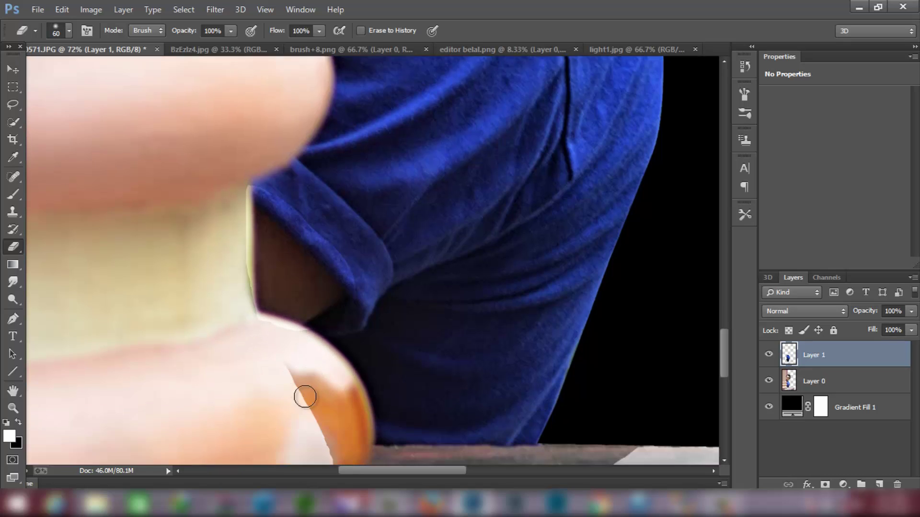
{"action": "scroll", "coordinate": [306, 397], "scroll_direction": "down", "scroll_amount": 3}
{"action": "mouse_move", "coordinate": [329, 333]}
{"action": "left_mouse_down"}
{"action": "mouse_move", "coordinate": [353, 357]}
{"action": "mouse_move", "coordinate": [349, 311]}
{"action": "mouse_move", "coordinate": [359, 392]}
{"action": "mouse_move", "coordinate": [310, 316]}
{"action": "mouse_move", "coordinate": [382, 417]}
{"action": "mouse_move", "coordinate": [498, 414]}
{"action": "mouse_move", "coordinate": [596, 375]}
{"action": "mouse_move", "coordinate": [380, 375]}
{"action": "mouse_move", "coordinate": [530, 372]}
{"action": "mouse_move", "coordinate": [583, 382]}
{"action": "mouse_move", "coordinate": [356, 428]}
{"action": "mouse_move", "coordinate": [519, 393]}
{"action": "mouse_move", "coordinate": [364, 392]}
{"action": "mouse_move", "coordinate": [522, 392]}
{"action": "mouse_move", "coordinate": [325, 425]}
{"action": "left_mouse_up"}
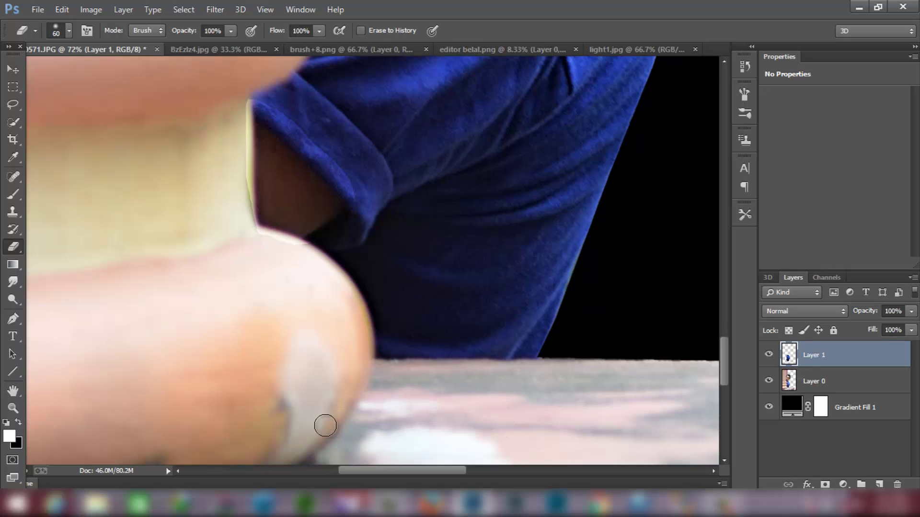
{"action": "scroll", "coordinate": [406, 405], "scroll_direction": "down", "scroll_amount": 3}
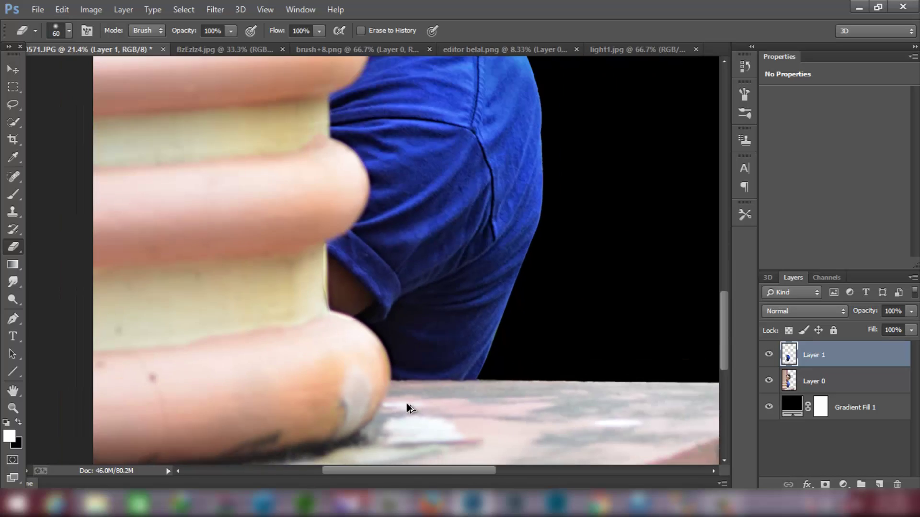
{"action": "scroll", "coordinate": [407, 404], "scroll_direction": "down", "scroll_amount": 3}
{"action": "scroll", "coordinate": [406, 403], "scroll_direction": "down", "scroll_amount": 3}
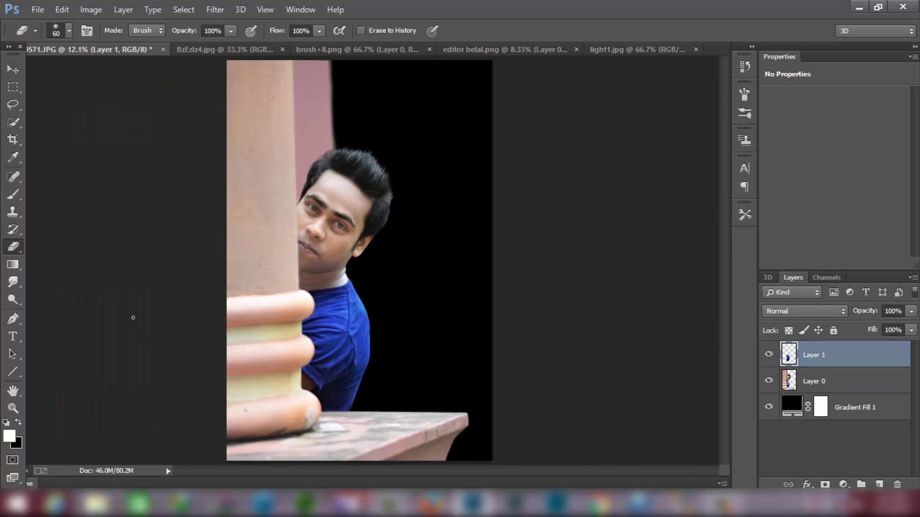
Merge Layer 1 down into Layer 0
{"action": "left_click", "coordinate": [13, 70]}
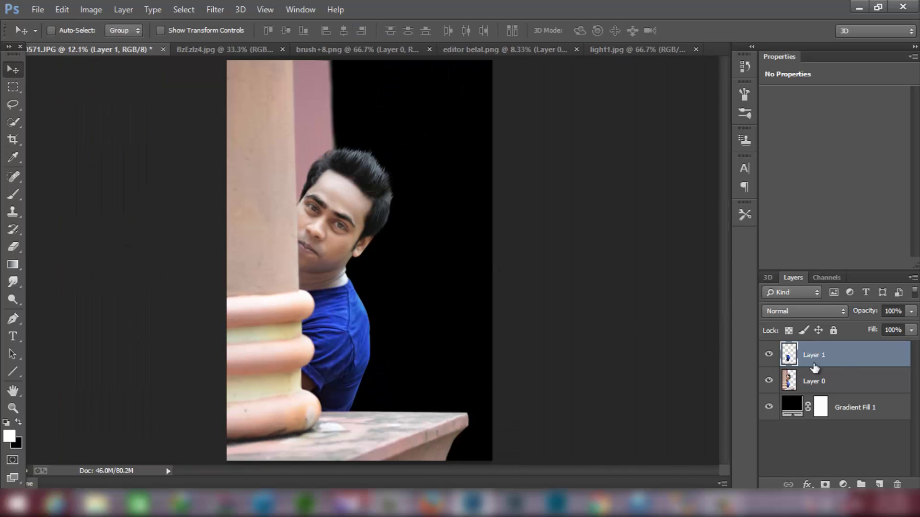
{"action": "right_click", "coordinate": [838, 355]}
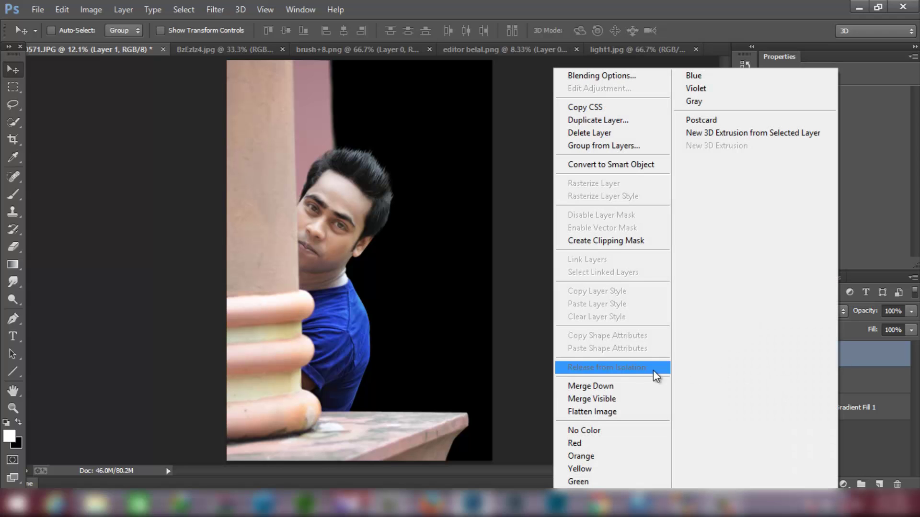
{"action": "left_click", "coordinate": [608, 381]}
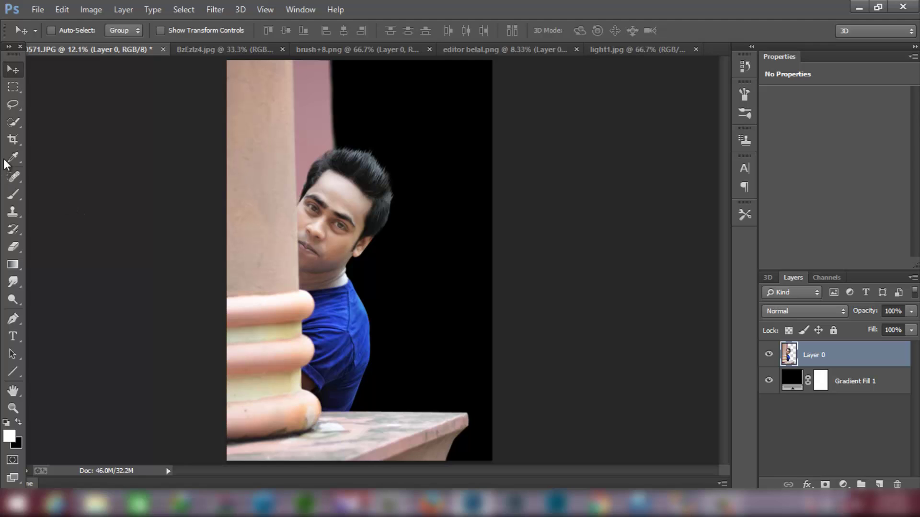
Lasso the pillar and bench top and copy them onto a new Layer 1
{"action": "left_click", "coordinate": [13, 105]}
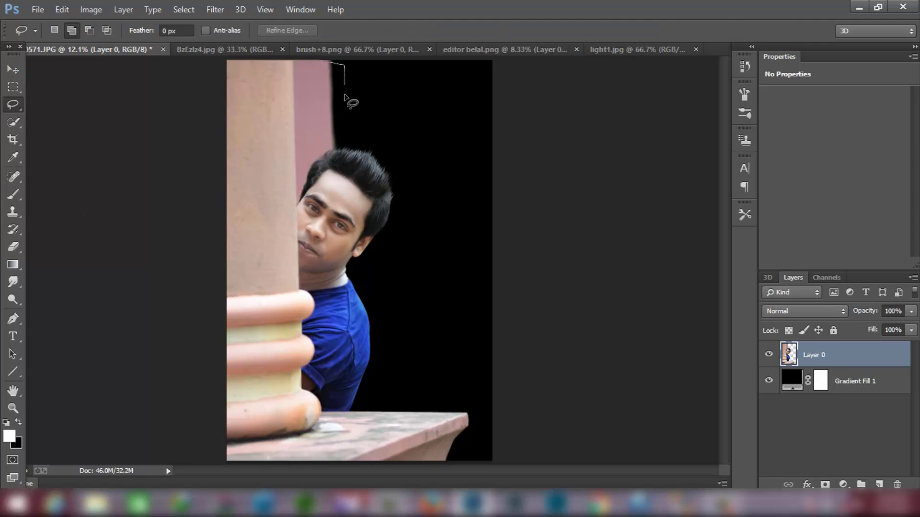
{"action": "mouse_move", "coordinate": [344, 95]}
{"action": "left_mouse_down"}
{"action": "mouse_move", "coordinate": [336, 146]}
{"action": "mouse_move", "coordinate": [303, 217]}
{"action": "left_mouse_up"}
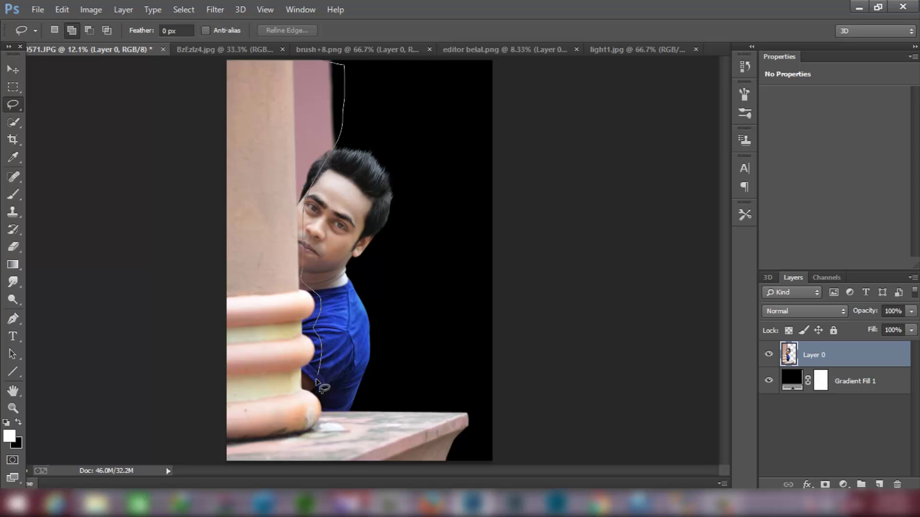
{"action": "mouse_move", "coordinate": [327, 401]}
{"action": "left_mouse_down"}
{"action": "mouse_move", "coordinate": [431, 404]}
{"action": "mouse_move", "coordinate": [501, 460]}
{"action": "mouse_move", "coordinate": [337, 481]}
{"action": "left_mouse_up"}
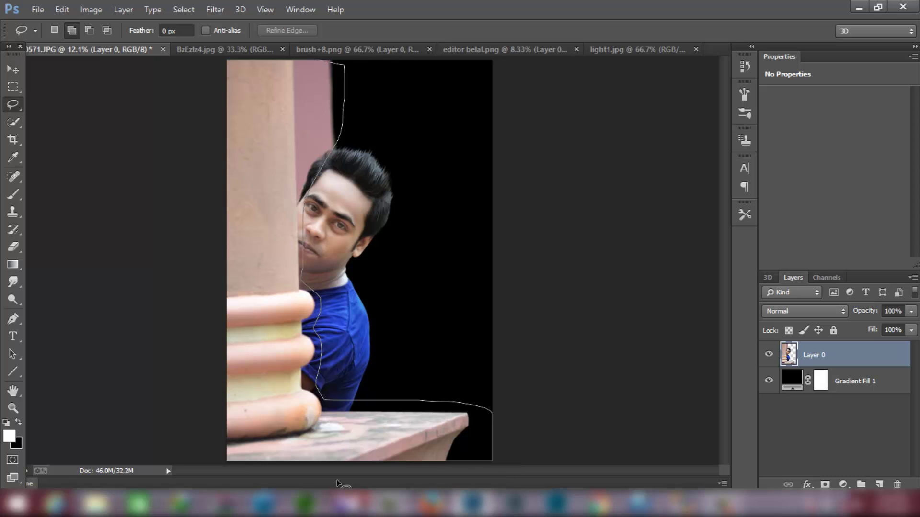
{"action": "mouse_move", "coordinate": [194, 427]}
{"action": "left_mouse_down"}
{"action": "mouse_move", "coordinate": [195, 99]}
{"action": "mouse_move", "coordinate": [237, 78]}
{"action": "left_mouse_up"}
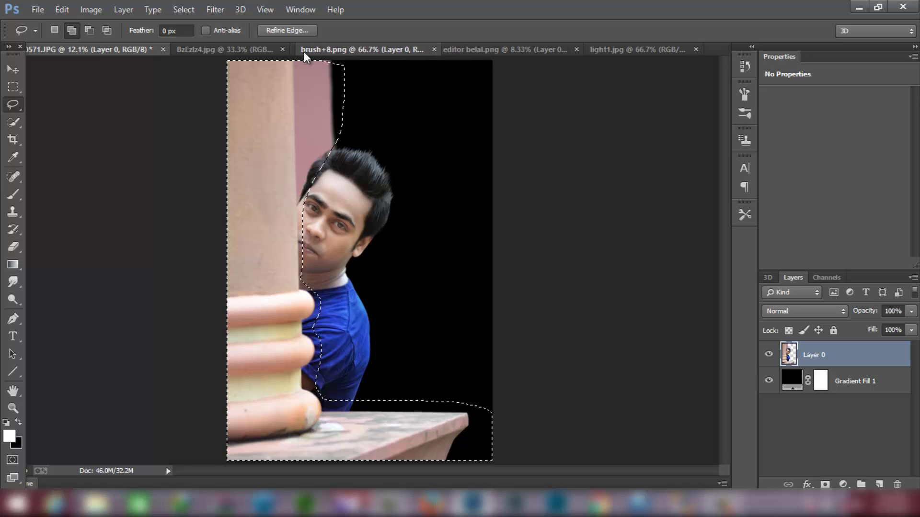
{"action": "mouse_move", "coordinate": [326, 52]}
{"action": "left_mouse_down"}
{"action": "mouse_move", "coordinate": [301, 50]}
{"action": "mouse_move", "coordinate": [329, 103]}
{"action": "left_mouse_up"}
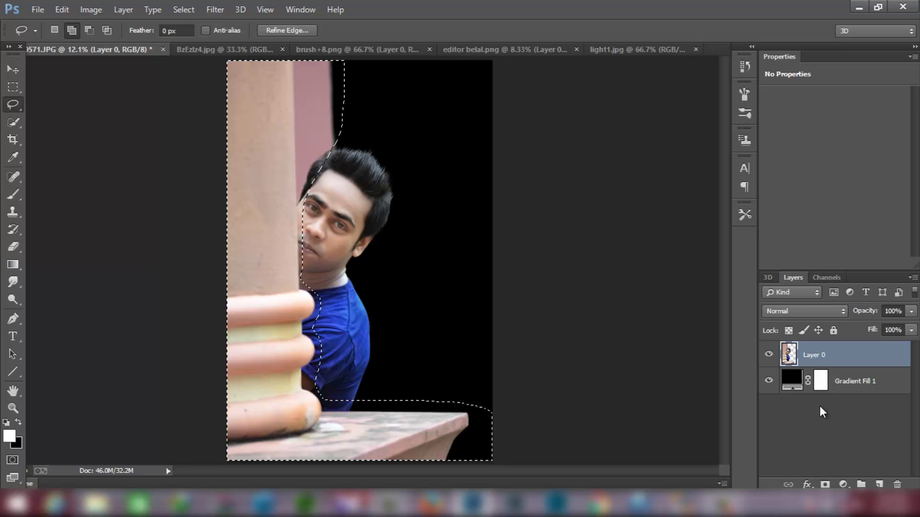
{"action": "right_click", "coordinate": [319, 125]}
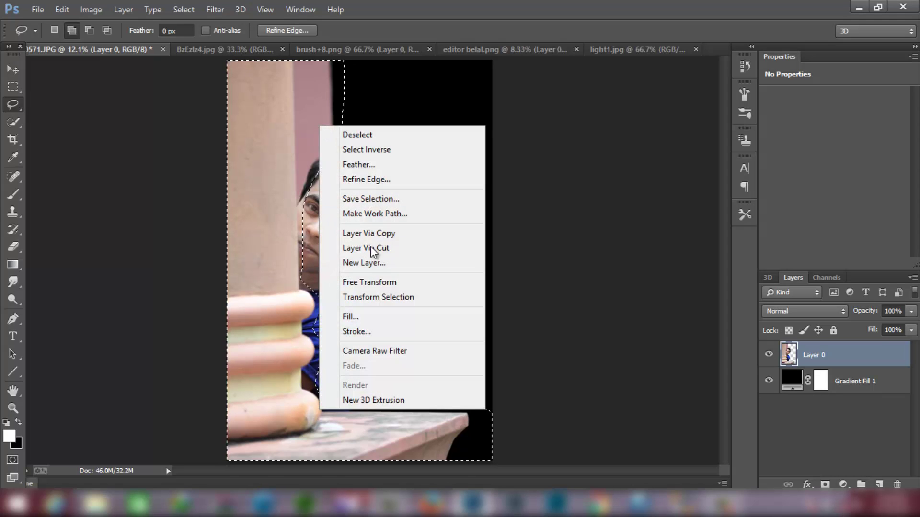
{"action": "left_click", "coordinate": [377, 233]}
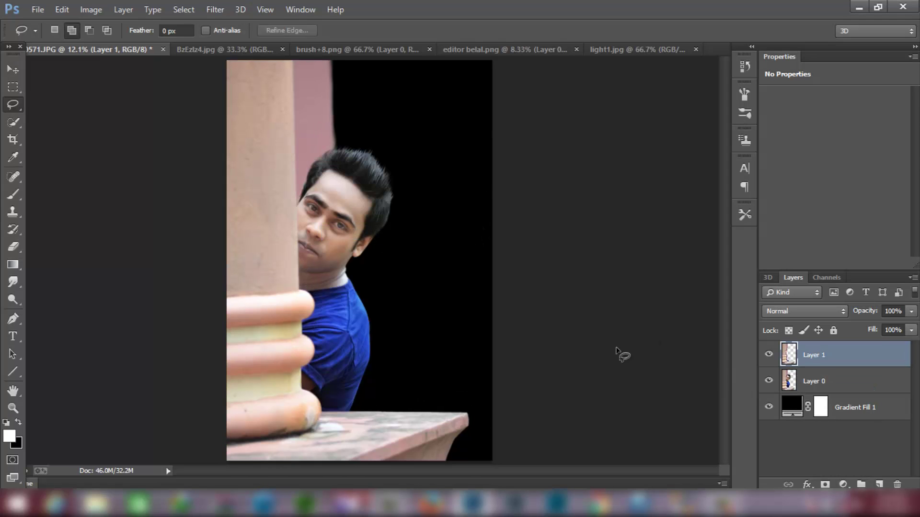
Apply Camera Raw to the pillar: slight warming, Exposure -0.30, Highlights +12, Shadows -19, Vibrance +12
{"action": "left_click", "coordinate": [6, 71]}
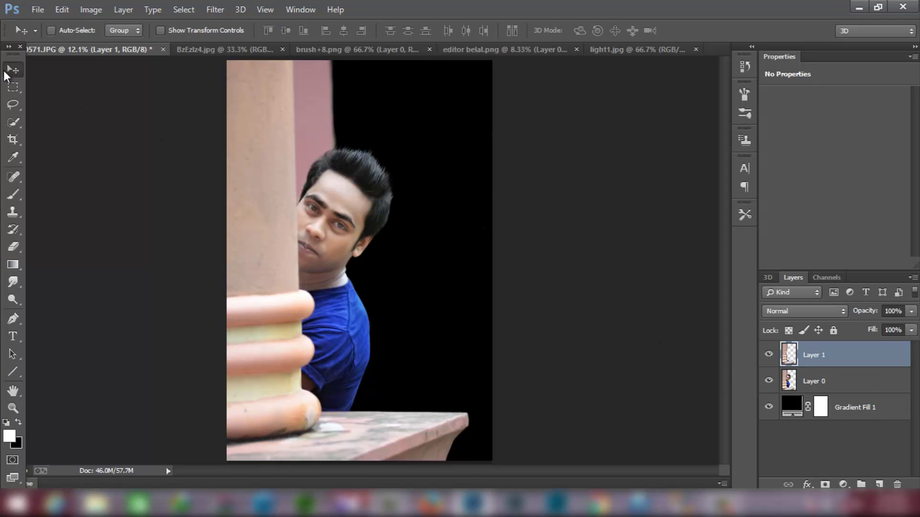
{"action": "left_click", "coordinate": [215, 10]}
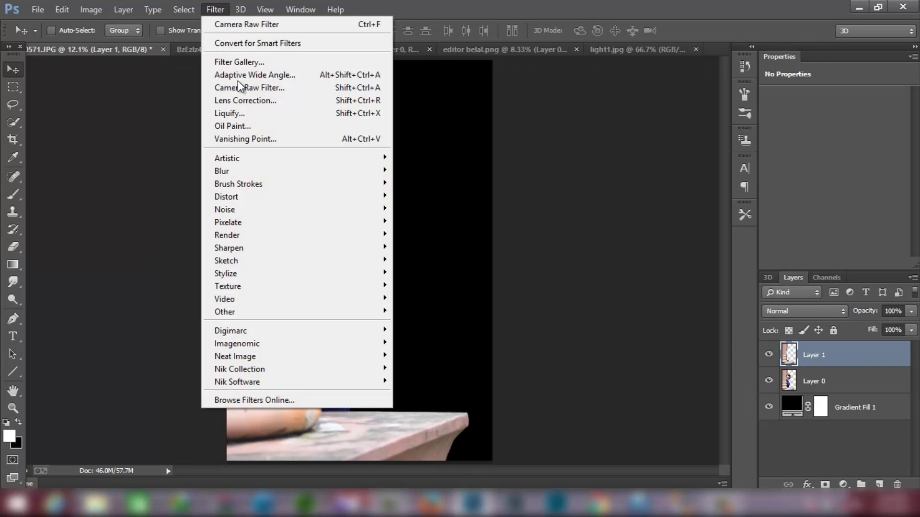
{"action": "left_click", "coordinate": [237, 88]}
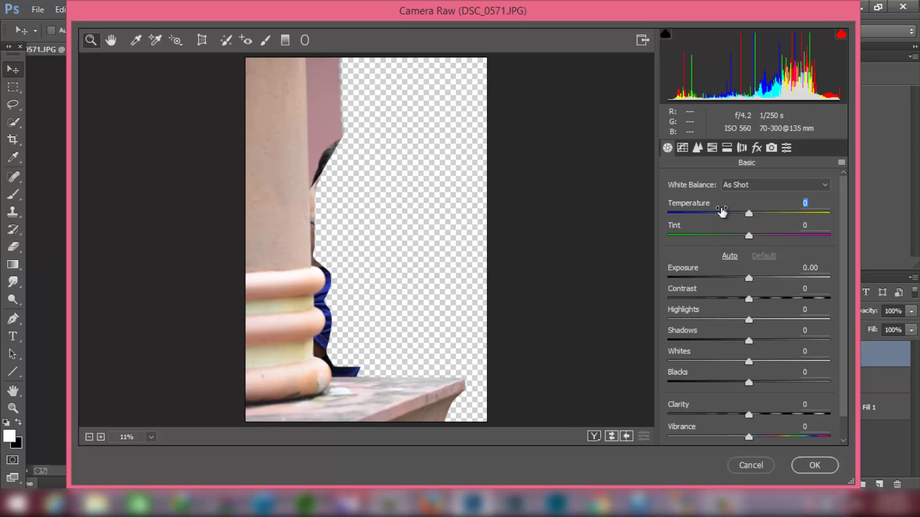
{"action": "left_click_drag", "start_coordinate": [722, 211], "coordinate": [727, 229]}
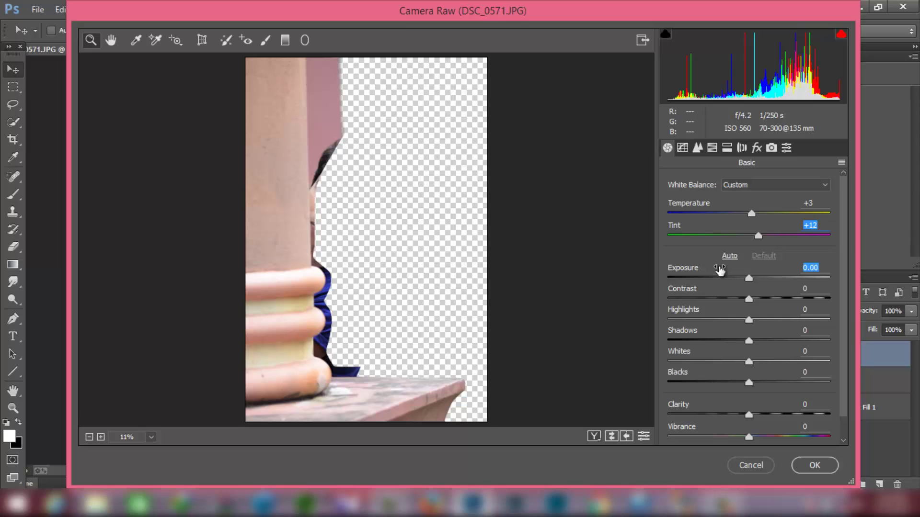
{"action": "left_click_drag", "start_coordinate": [720, 270], "coordinate": [717, 269]}
{"action": "left_click_drag", "start_coordinate": [722, 315], "coordinate": [709, 346]}
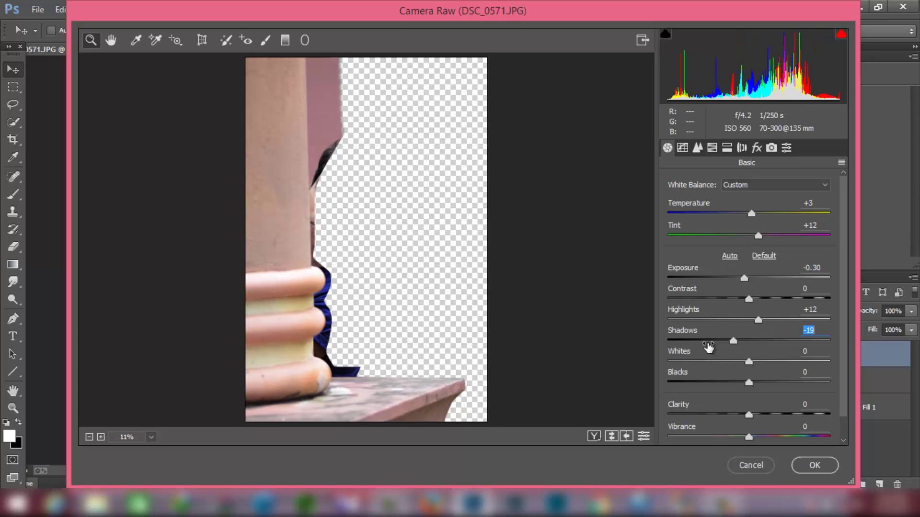
{"action": "left_click_drag", "start_coordinate": [709, 431], "coordinate": [720, 431]}
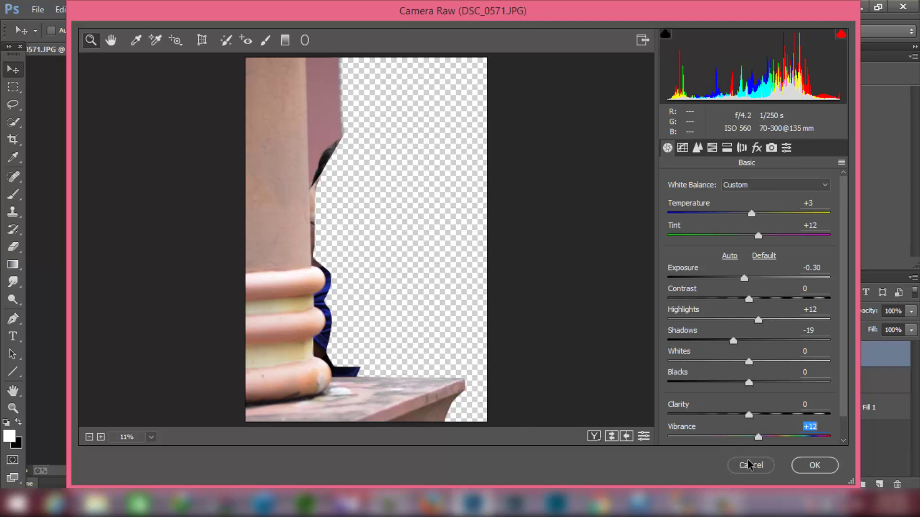
{"action": "left_click", "coordinate": [805, 465]}
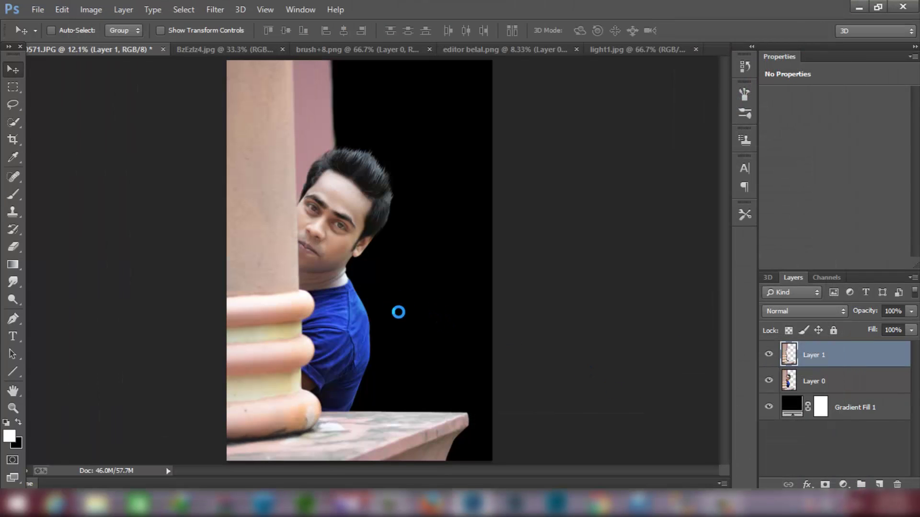
Apply Color Efex Pro's Cross Processing filter, method C01 at 74% strength, to the pillar layer
{"action": "left_click", "coordinate": [217, 10]}
{"action": "mouse_move", "coordinate": [237, 381]}
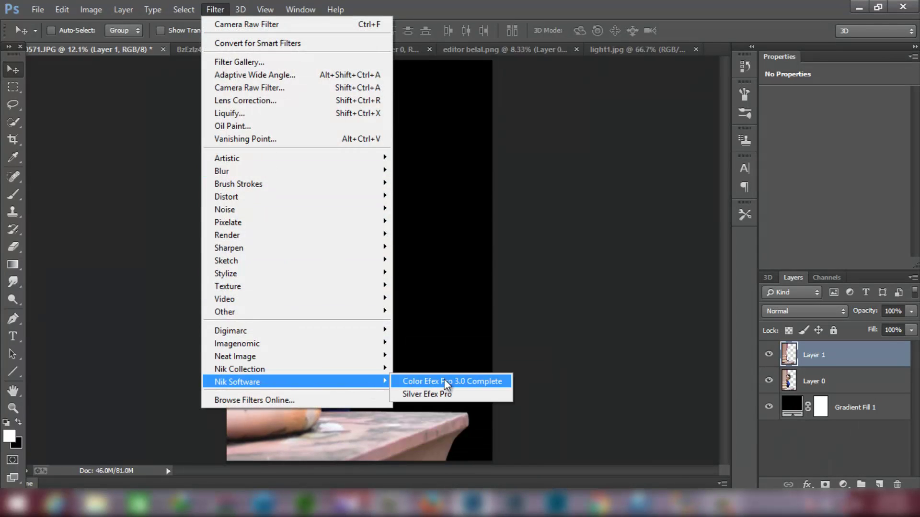
{"action": "left_click", "coordinate": [463, 370]}
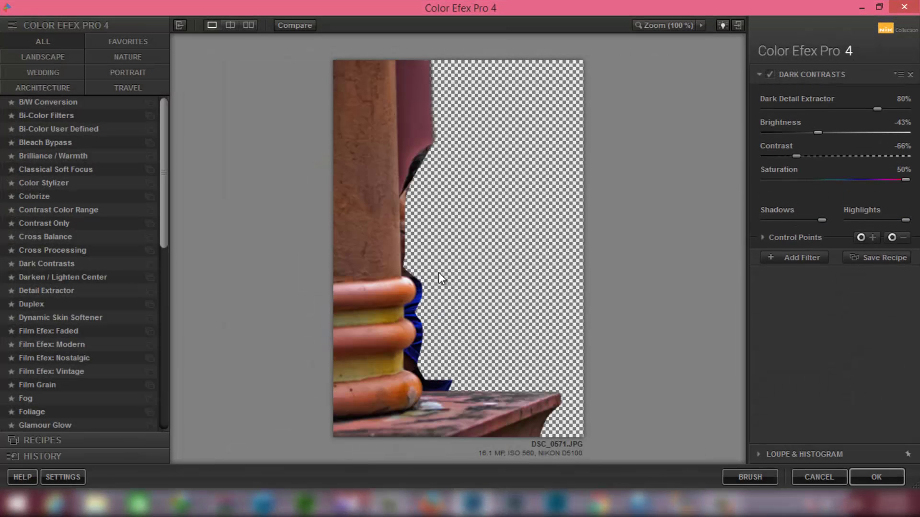
{"action": "left_click", "coordinate": [67, 250]}
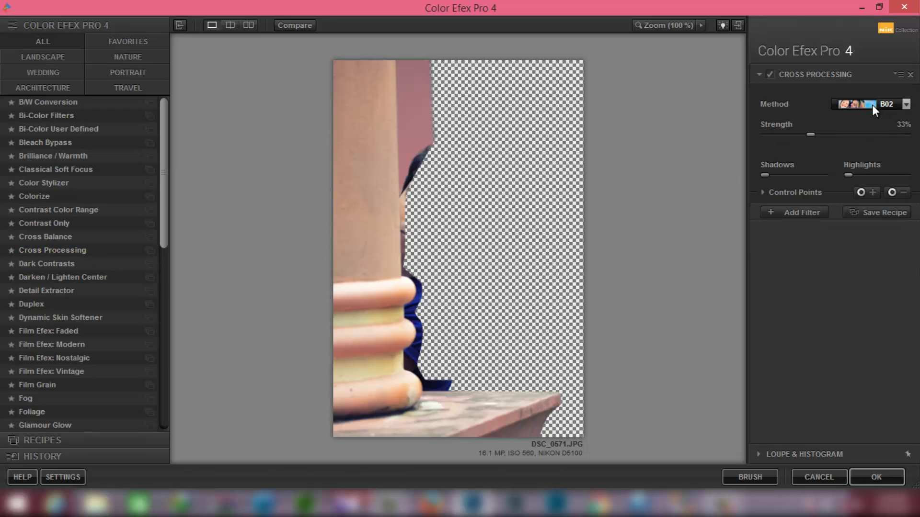
{"action": "left_click", "coordinate": [872, 104]}
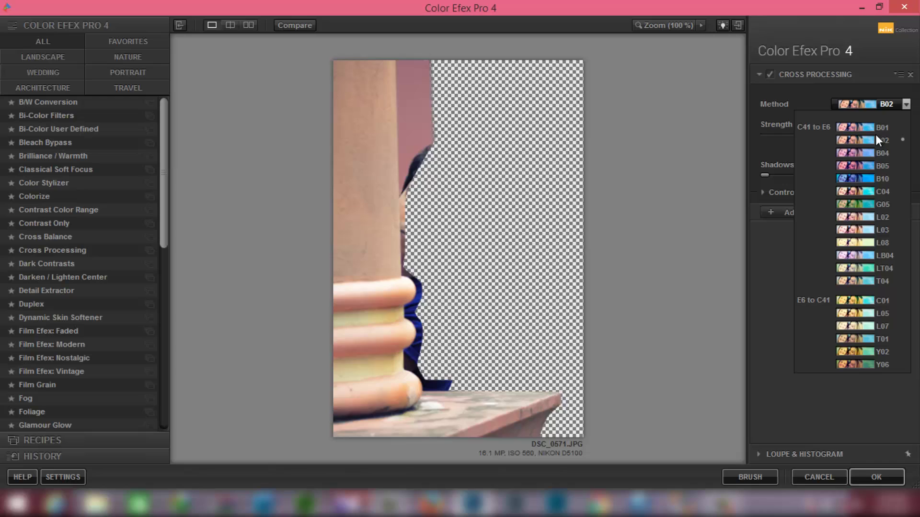
{"action": "left_click", "coordinate": [863, 299]}
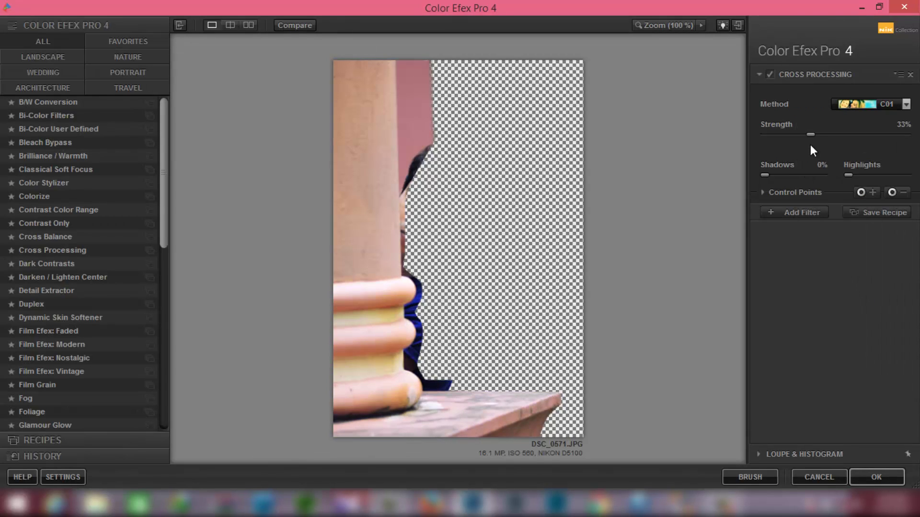
{"action": "left_click_drag", "start_coordinate": [824, 132], "coordinate": [837, 133]}
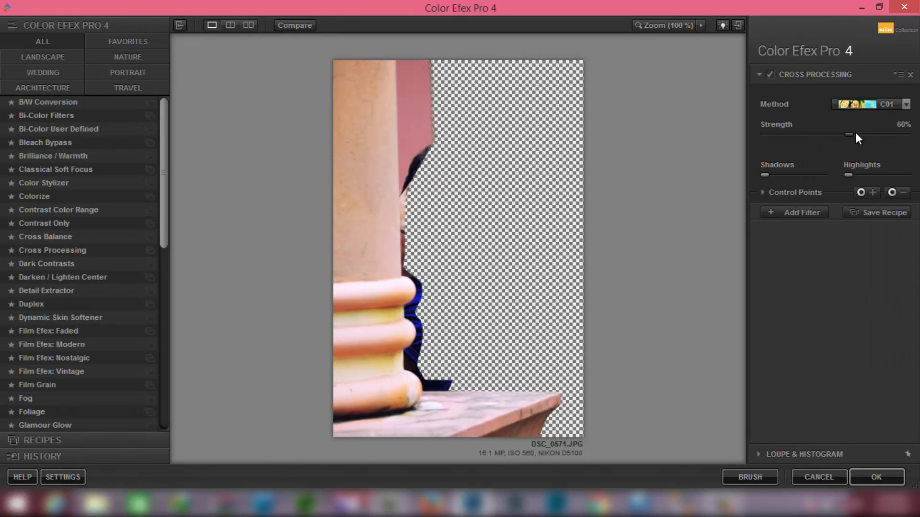
{"action": "left_click", "coordinate": [876, 478]}
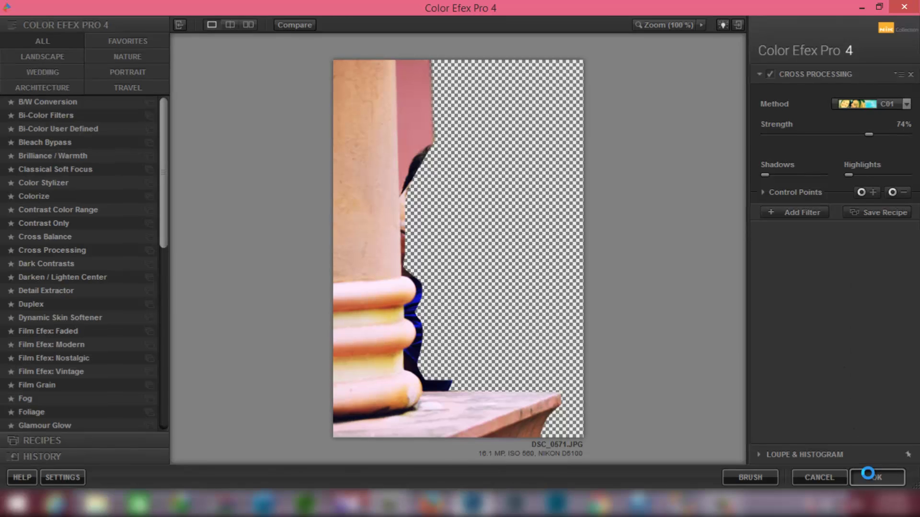
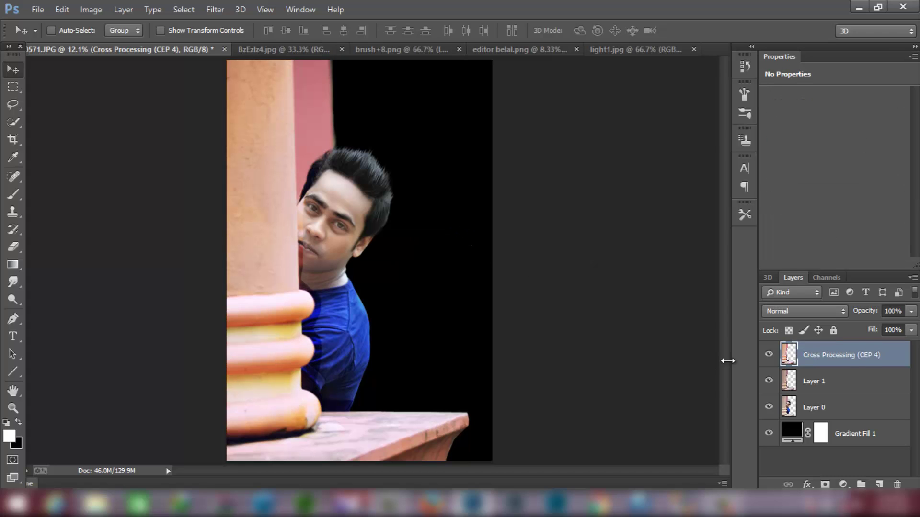
Merge the Nik Cross Processing layer down into Layer 1, then take up the Eraser tool
{"action": "right_click", "coordinate": [774, 362]}
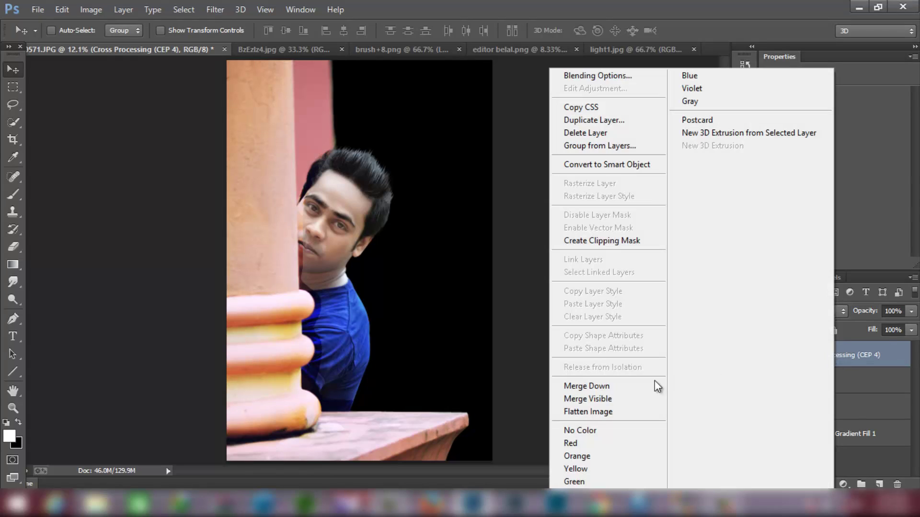
{"action": "left_click", "coordinate": [626, 385]}
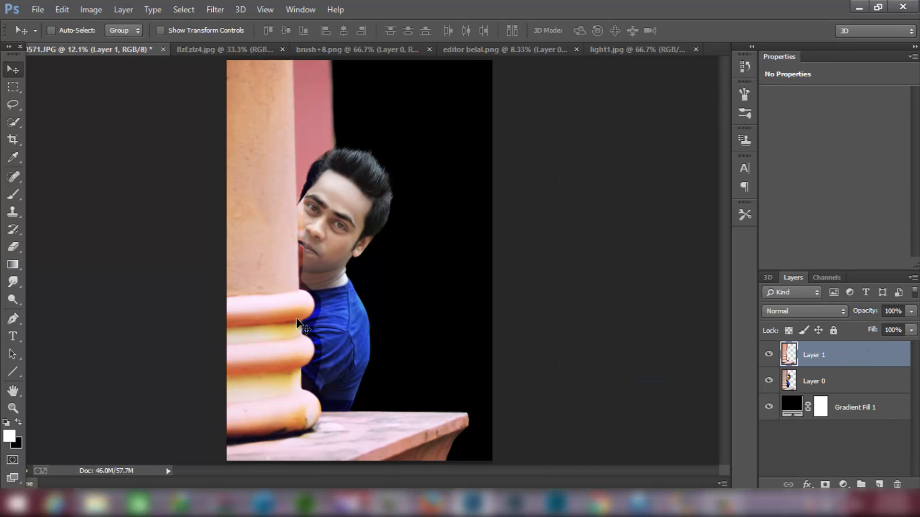
{"action": "left_click", "coordinate": [18, 247]}
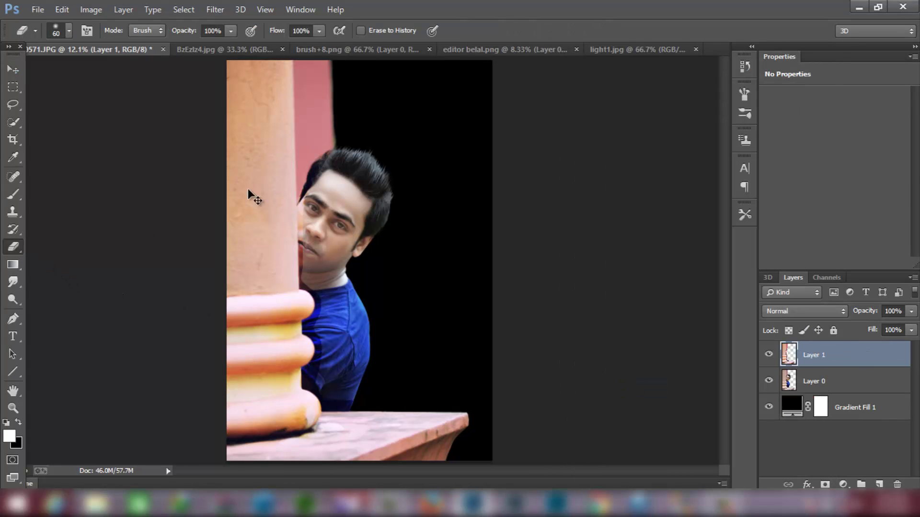
Erase the dark hair along the upper-left edge of the man's hair
{"action": "scroll", "coordinate": [248, 194], "scroll_direction": "up", "scroll_amount": 3, "text": "alt"}
{"action": "scroll", "coordinate": [315, 152], "scroll_direction": "up", "scroll_amount": 3, "text": "alt"}
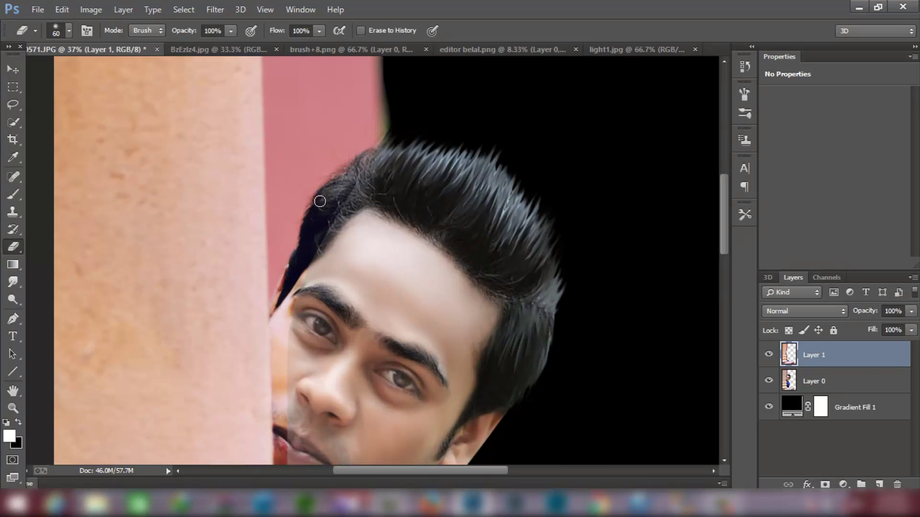
{"action": "left_click_drag", "start_coordinate": [320, 201], "coordinate": [349, 201]}
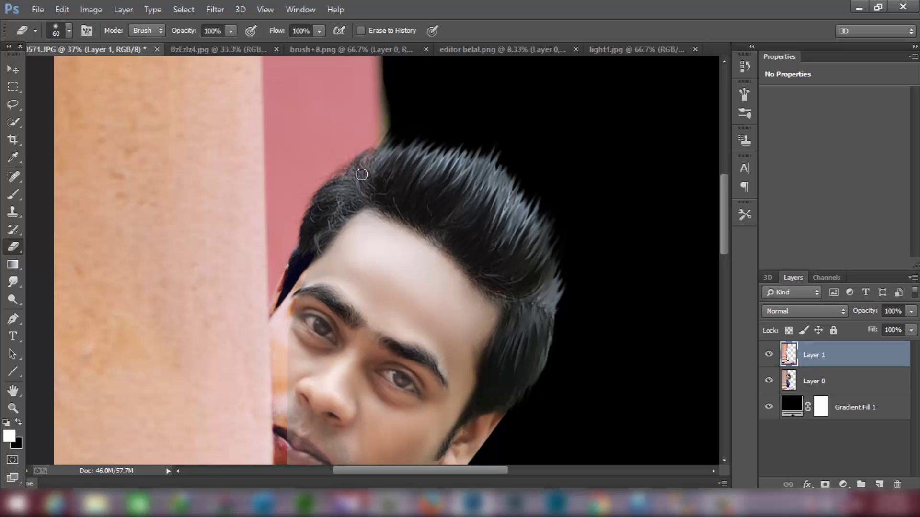
{"action": "scroll", "coordinate": [366, 195], "scroll_direction": "down", "scroll_amount": 3}
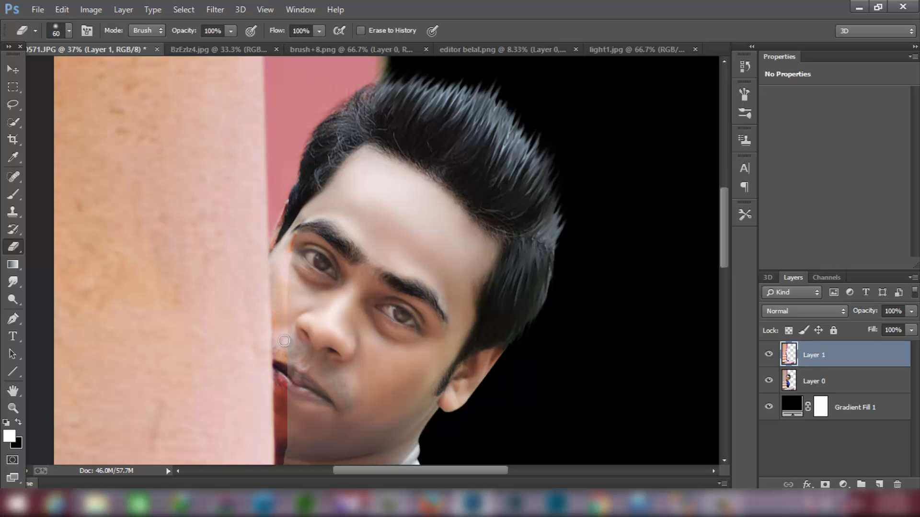
{"action": "scroll", "coordinate": [292, 318], "scroll_direction": "down", "scroll_amount": 2}
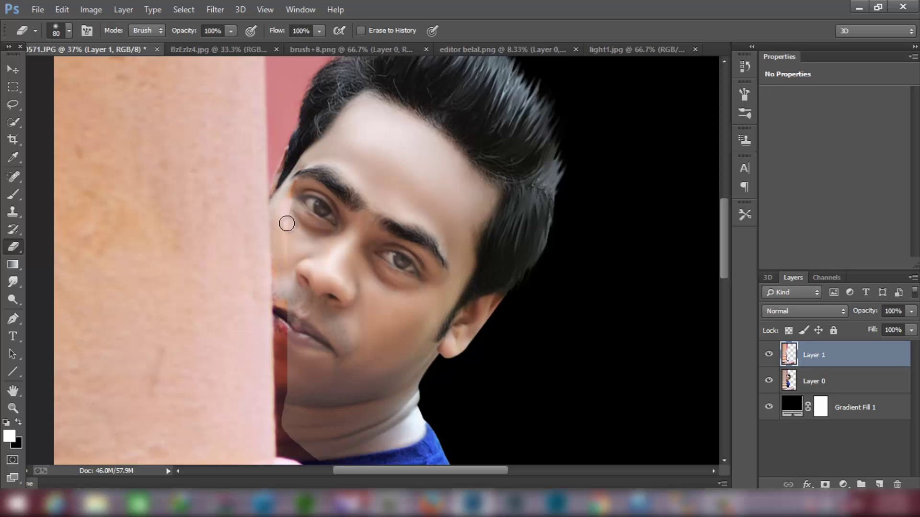
With an 80 px eraser, smooth the cheek, brow and eye seam along the pillar
{"action": "key", "text": "bracketright"}
{"action": "mouse_move", "coordinate": [293, 198]}
{"action": "left_mouse_down"}
{"action": "mouse_move", "coordinate": [282, 298]}
{"action": "mouse_move", "coordinate": [288, 436]}
{"action": "left_mouse_up"}
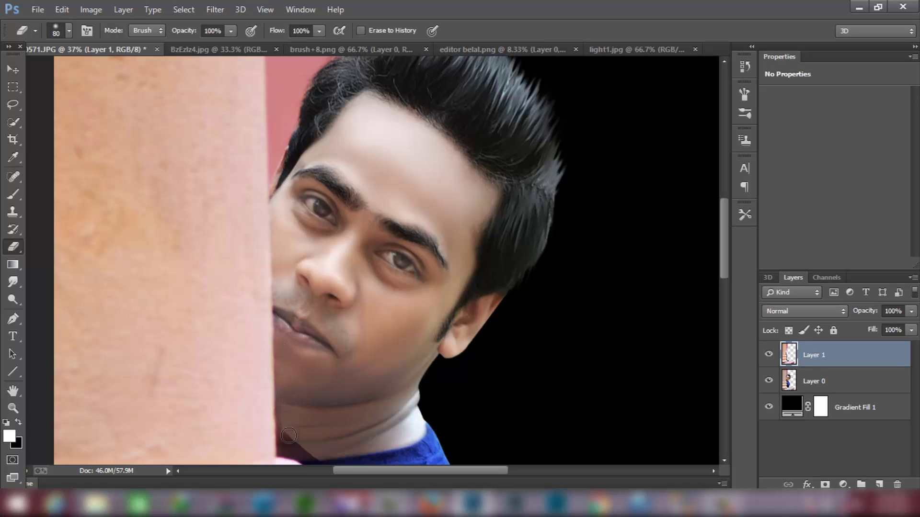
{"action": "scroll", "coordinate": [317, 269], "scroll_direction": "down", "scroll_amount": 2}
{"action": "mouse_move", "coordinate": [283, 129]}
{"action": "left_mouse_down"}
{"action": "mouse_move", "coordinate": [283, 304]}
{"action": "mouse_move", "coordinate": [332, 335]}
{"action": "mouse_move", "coordinate": [291, 291]}
{"action": "left_mouse_up"}
At eraser size 100, remove the bright blue streaks beside the pillar edge
{"action": "scroll", "coordinate": [285, 278], "scroll_direction": "down", "scroll_amount": 3}
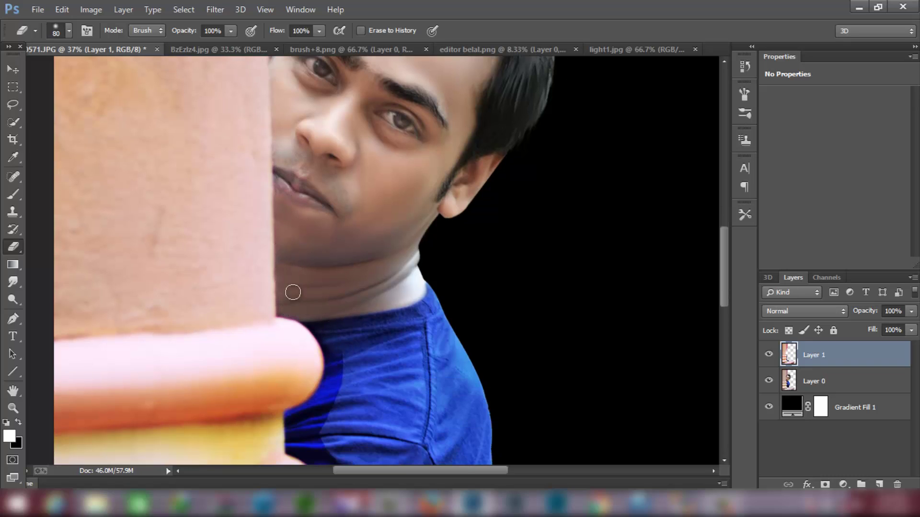
{"action": "scroll", "coordinate": [291, 291], "scroll_direction": "down", "scroll_amount": 2}
{"action": "scroll", "coordinate": [311, 252], "scroll_direction": "down", "scroll_amount": 3}
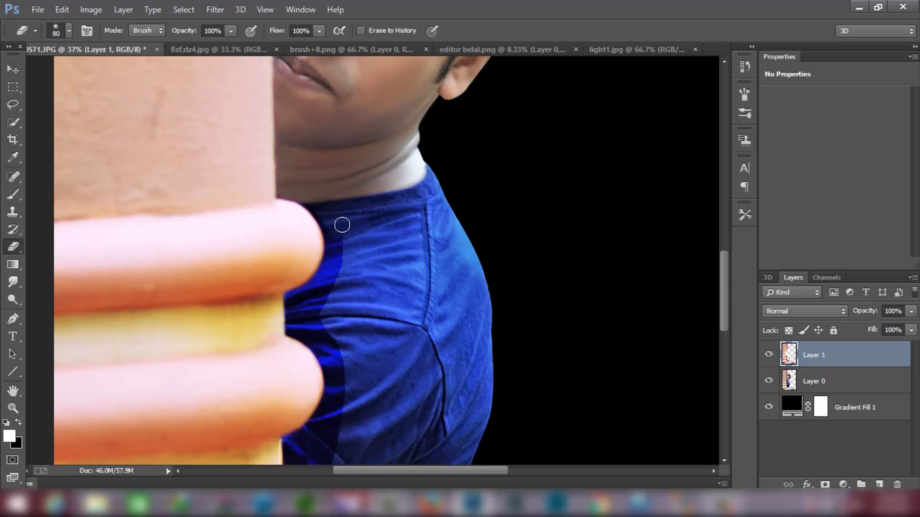
{"action": "key", "text": "bracketright"}
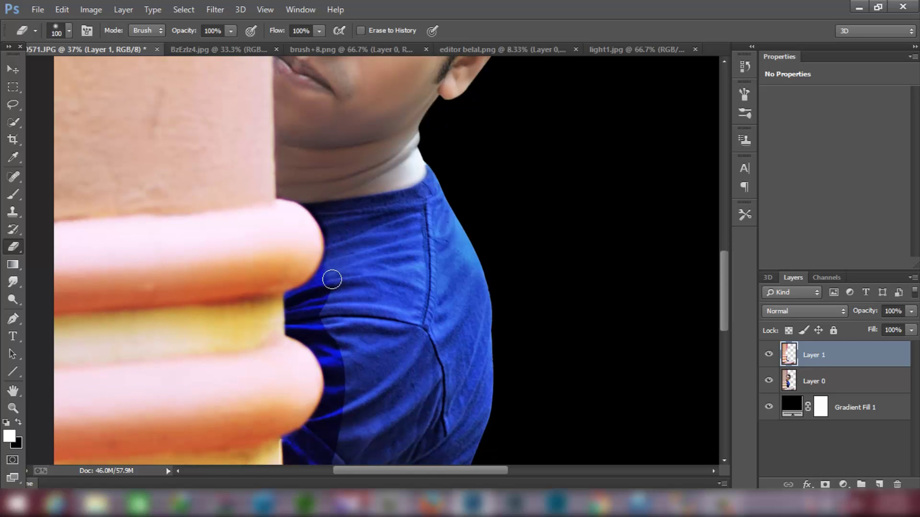
{"action": "scroll", "coordinate": [320, 200], "scroll_direction": "down", "scroll_amount": 1}
{"action": "scroll", "coordinate": [343, 215], "scroll_direction": "down", "scroll_amount": 2}
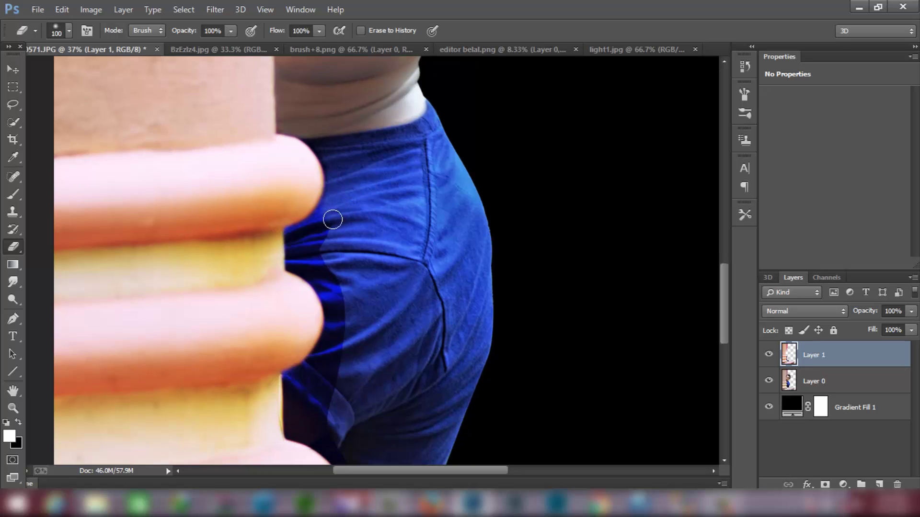
{"action": "mouse_move", "coordinate": [301, 235]}
{"action": "left_mouse_down"}
{"action": "mouse_move", "coordinate": [293, 250]}
{"action": "mouse_move", "coordinate": [308, 261]}
{"action": "mouse_move", "coordinate": [320, 247]}
{"action": "mouse_move", "coordinate": [339, 304]}
{"action": "mouse_move", "coordinate": [328, 390]}
{"action": "left_mouse_up"}
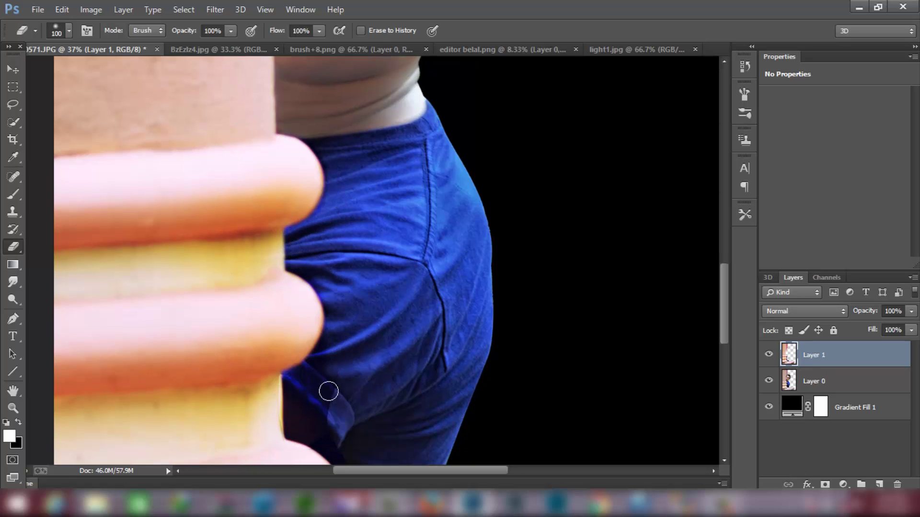
{"action": "scroll", "coordinate": [344, 328], "scroll_direction": "down", "scroll_amount": 3}
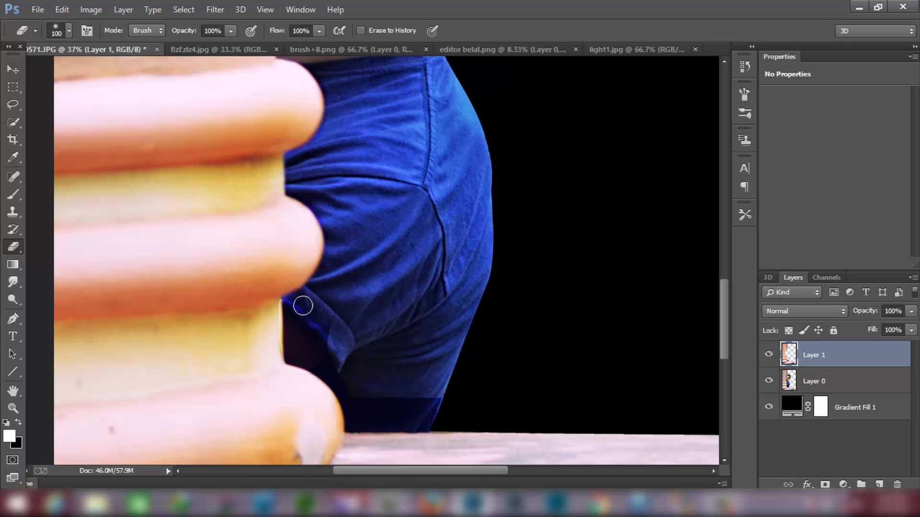
{"action": "mouse_move", "coordinate": [301, 304]}
{"action": "left_mouse_down"}
{"action": "mouse_move", "coordinate": [286, 308]}
{"action": "mouse_move", "coordinate": [291, 359]}
{"action": "mouse_move", "coordinate": [354, 385]}
{"action": "left_mouse_up"}
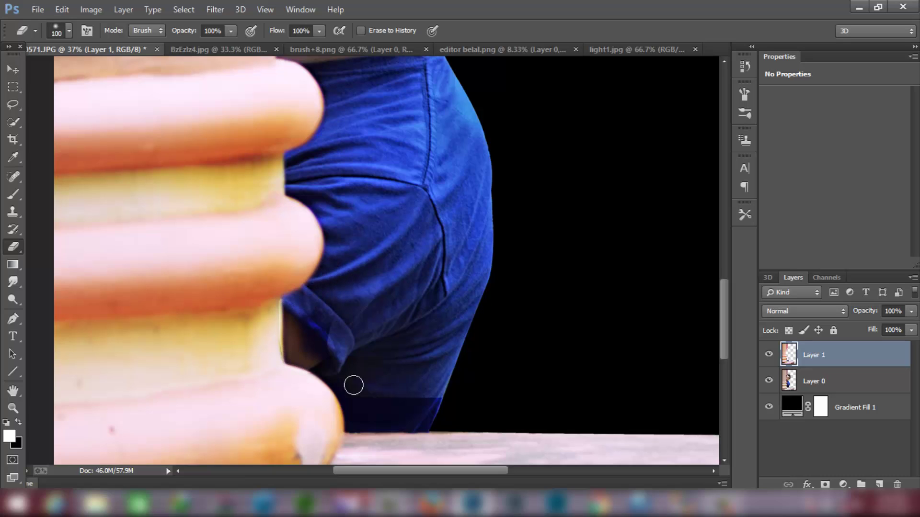
Clean up the dark band along the lower sleeve and zoom back out
{"action": "scroll", "coordinate": [366, 331], "scroll_direction": "down", "scroll_amount": 3}
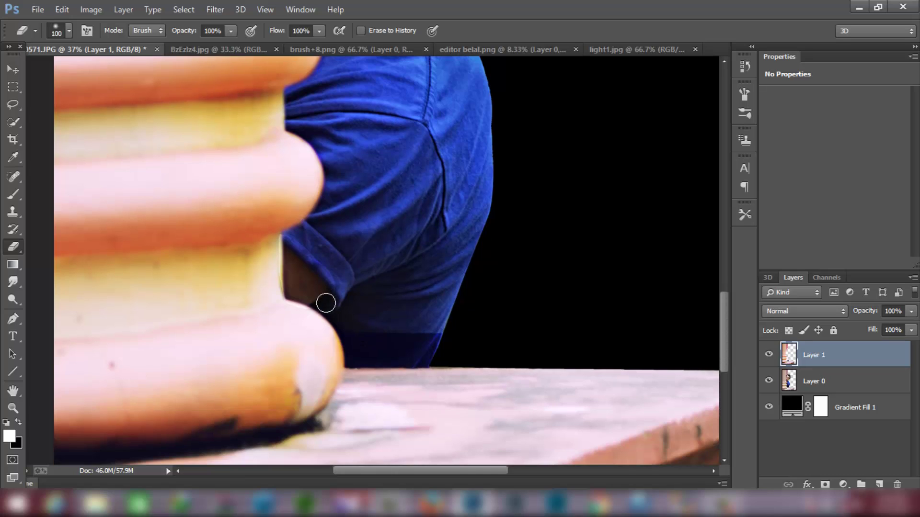
{"action": "mouse_move", "coordinate": [359, 349]}
{"action": "left_mouse_down"}
{"action": "mouse_move", "coordinate": [380, 357]}
{"action": "mouse_move", "coordinate": [449, 350]}
{"action": "mouse_move", "coordinate": [384, 337]}
{"action": "mouse_move", "coordinate": [402, 334]}
{"action": "left_mouse_up"}
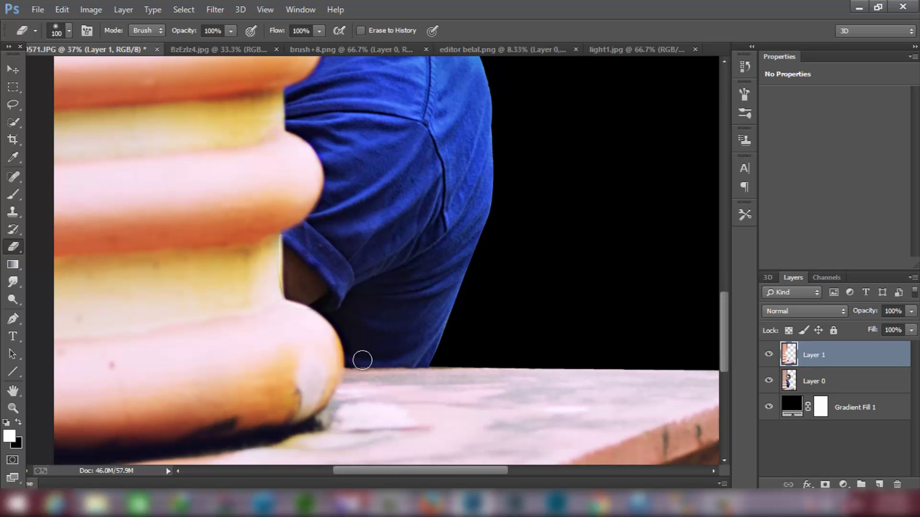
{"action": "scroll", "coordinate": [345, 306], "scroll_direction": "up", "scroll_amount": 3}
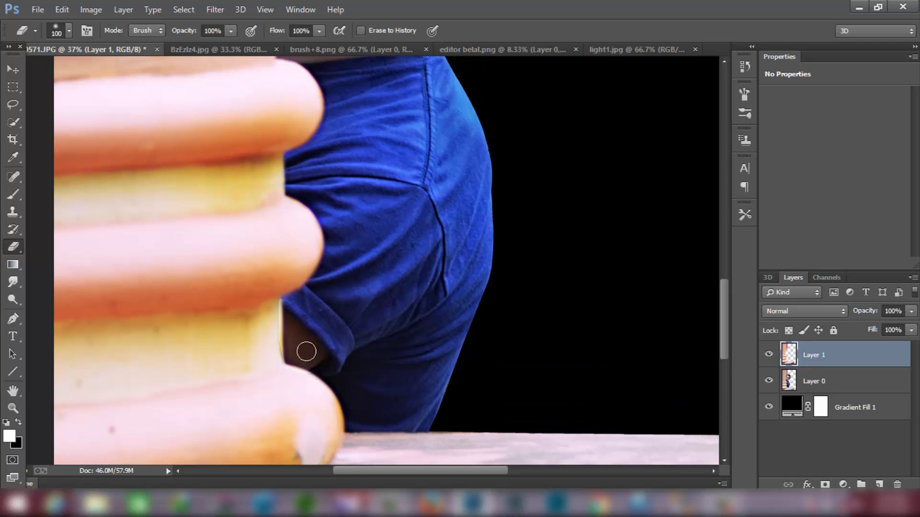
{"action": "scroll", "coordinate": [331, 287], "scroll_direction": "up", "scroll_amount": 2}
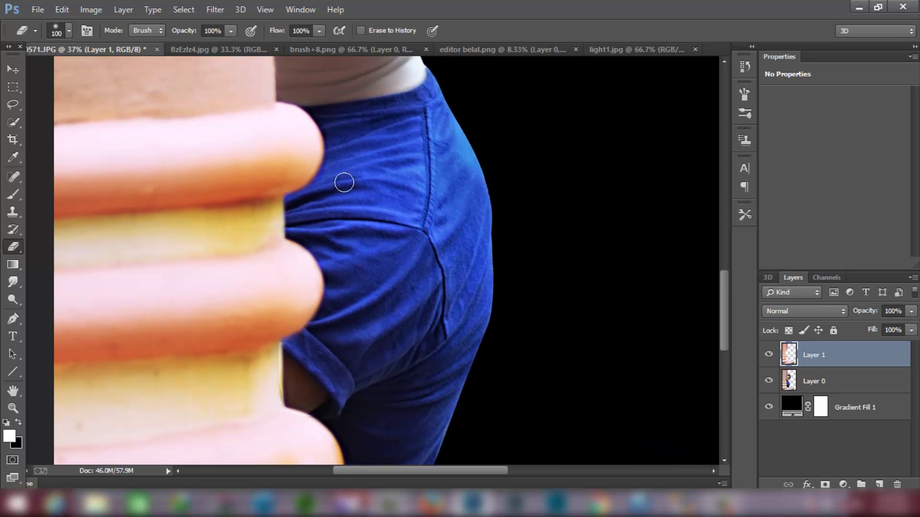
{"action": "scroll", "coordinate": [331, 168], "scroll_direction": "up", "scroll_amount": 2}
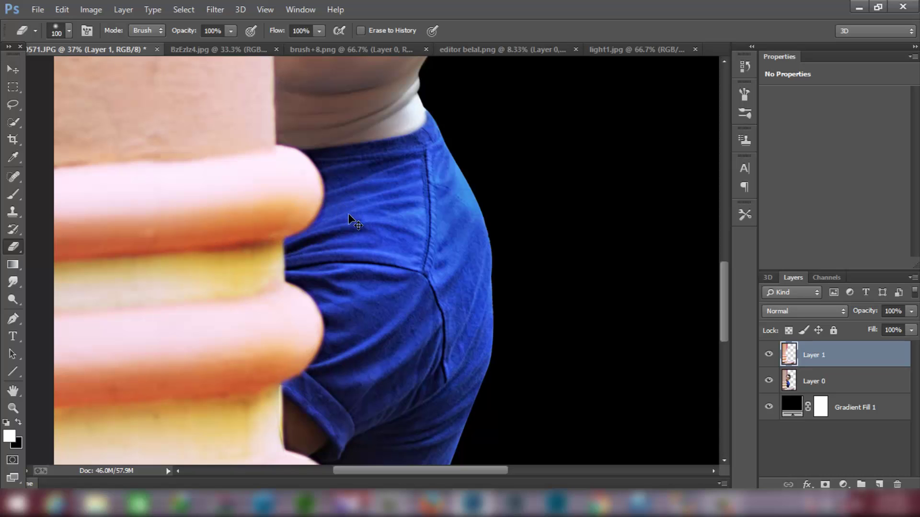
{"action": "scroll", "coordinate": [353, 219], "scroll_direction": "down", "scroll_amount": 5}
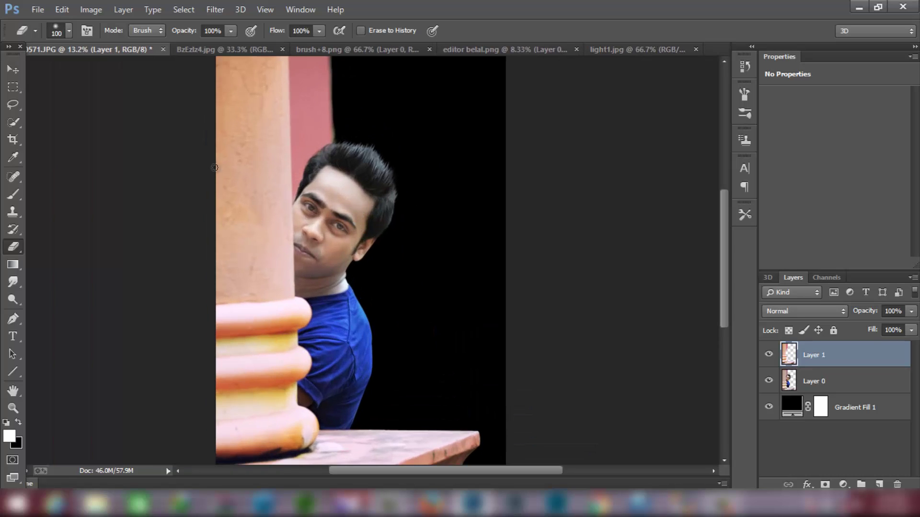
Merge Layer 1 down into Layer 0 to combine the man's layers
{"action": "left_click", "coordinate": [21, 75]}
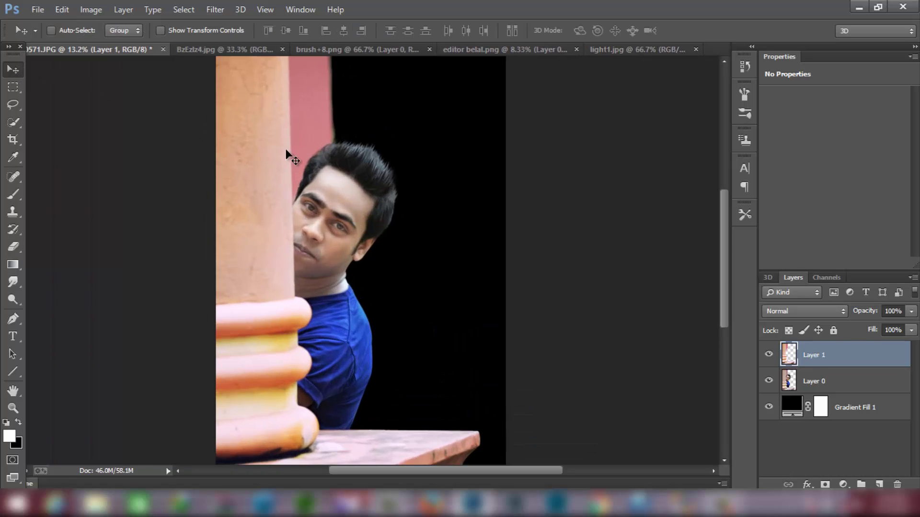
{"action": "right_click", "coordinate": [841, 352]}
{"action": "left_click", "coordinate": [618, 383]}
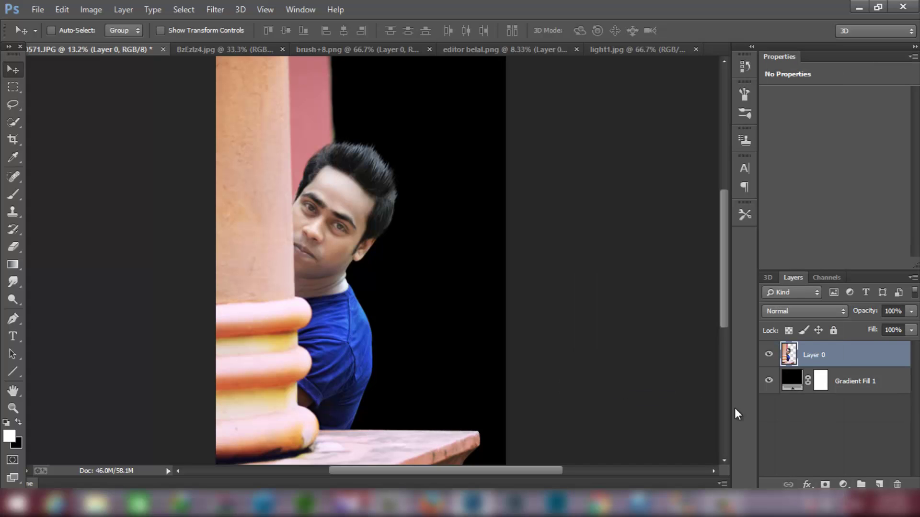
Drag the BzEzlz4.jpg bokeh image into the portrait and delete Gradient Fill 1
{"action": "left_click", "coordinate": [843, 383]}
{"action": "left_click", "coordinate": [256, 51]}
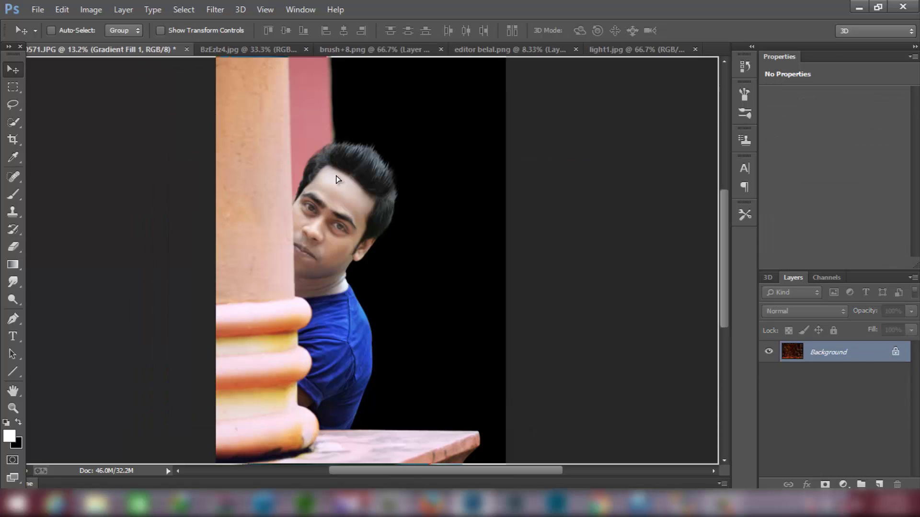
{"action": "left_click_drag", "start_coordinate": [122, 53], "coordinate": [340, 181]}
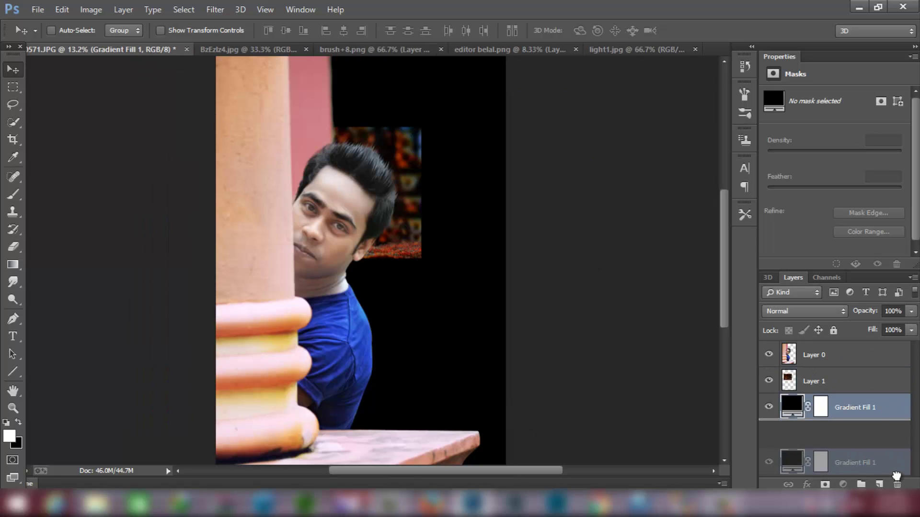
{"action": "left_click_drag", "start_coordinate": [848, 418], "coordinate": [897, 484]}
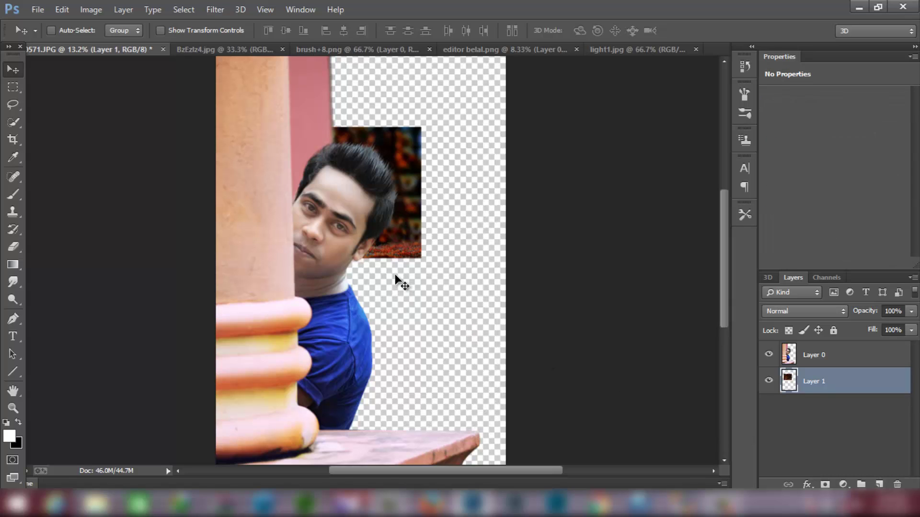
Scale Layer 1's bokeh to about 390% and position it to cover the entire canvas
{"action": "key", "text": "ctrl+t"}
{"action": "mouse_move", "coordinate": [417, 137]}
{"action": "left_mouse_down"}
{"action": "mouse_move", "coordinate": [381, 123]}
{"action": "mouse_move", "coordinate": [381, 106]}
{"action": "left_mouse_up"}
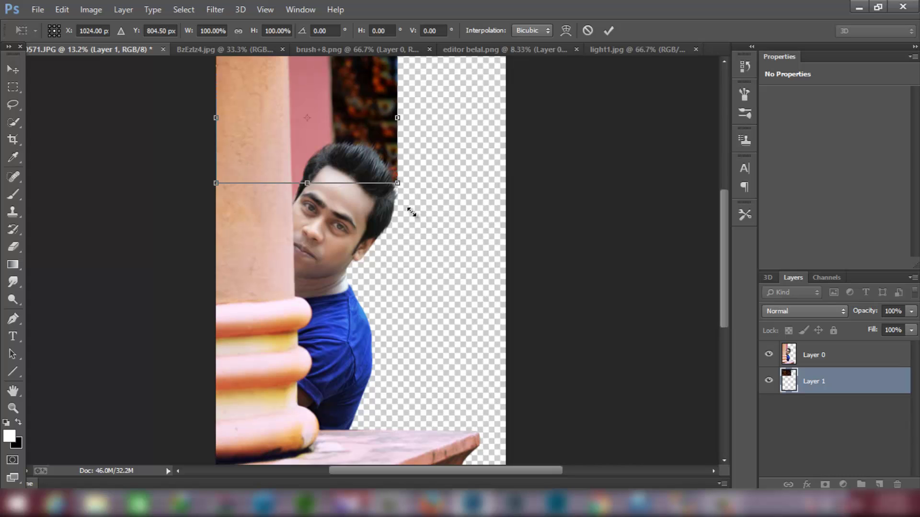
{"action": "mouse_move", "coordinate": [411, 212]}
{"action": "left_mouse_down"}
{"action": "mouse_move", "coordinate": [536, 298]}
{"action": "mouse_move", "coordinate": [545, 272]}
{"action": "mouse_move", "coordinate": [530, 254]}
{"action": "left_mouse_up"}
{"action": "scroll", "coordinate": [530, 249], "scroll_direction": "down", "scroll_amount": 2}
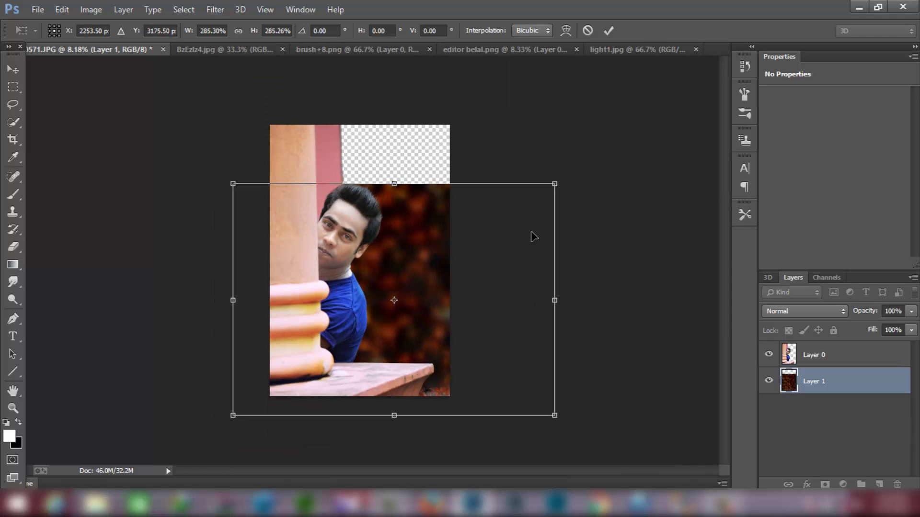
{"action": "left_click_drag", "start_coordinate": [556, 183], "coordinate": [652, 113]}
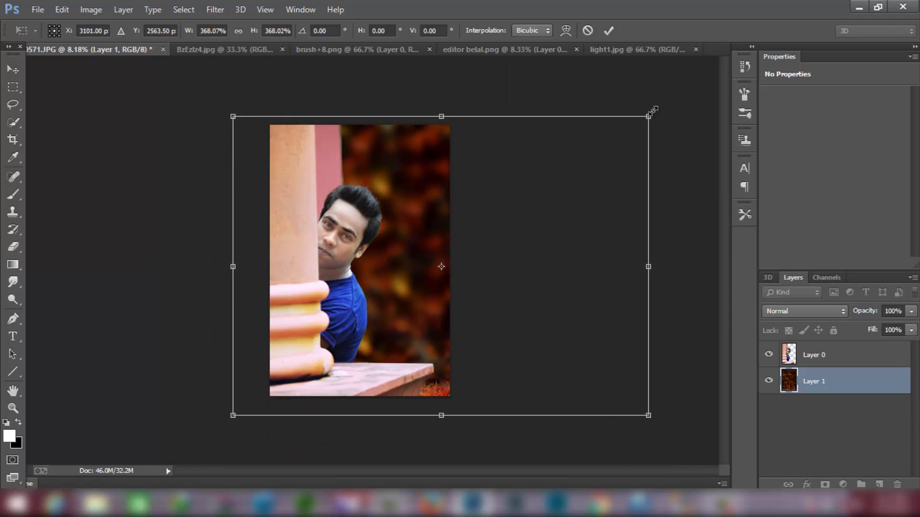
{"action": "left_click_drag", "start_coordinate": [585, 189], "coordinate": [559, 197]}
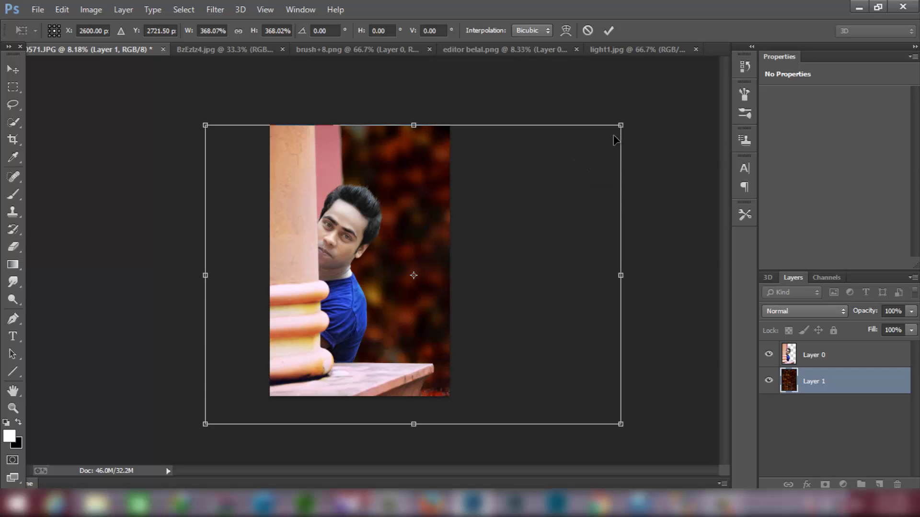
{"action": "left_click_drag", "start_coordinate": [638, 115], "coordinate": [580, 161]}
{"action": "key", "text": "ctrl+plus"}
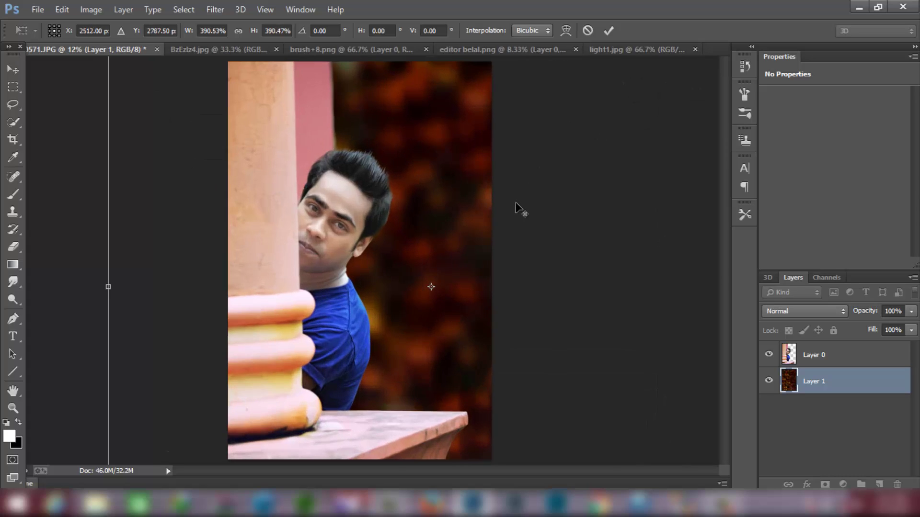
{"action": "left_click", "coordinate": [606, 32]}
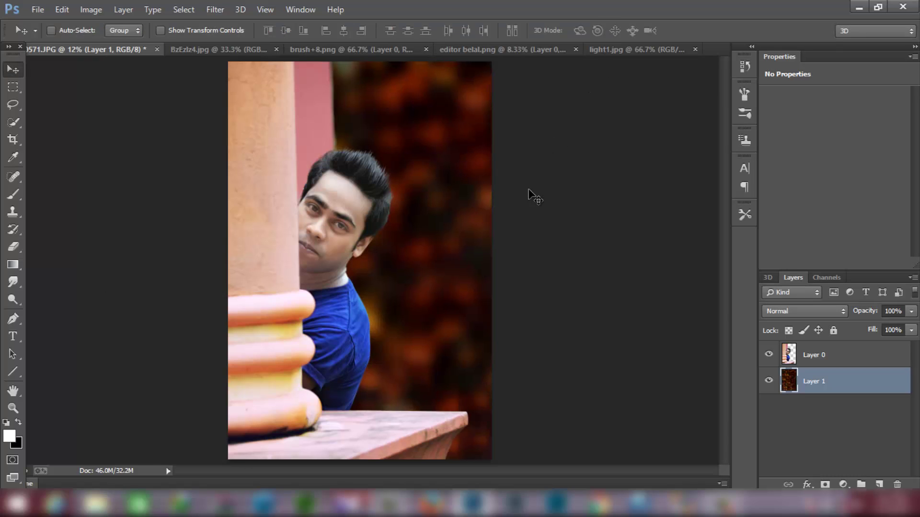
{"action": "scroll", "coordinate": [532, 206], "scroll_direction": "down", "scroll_amount": 1}
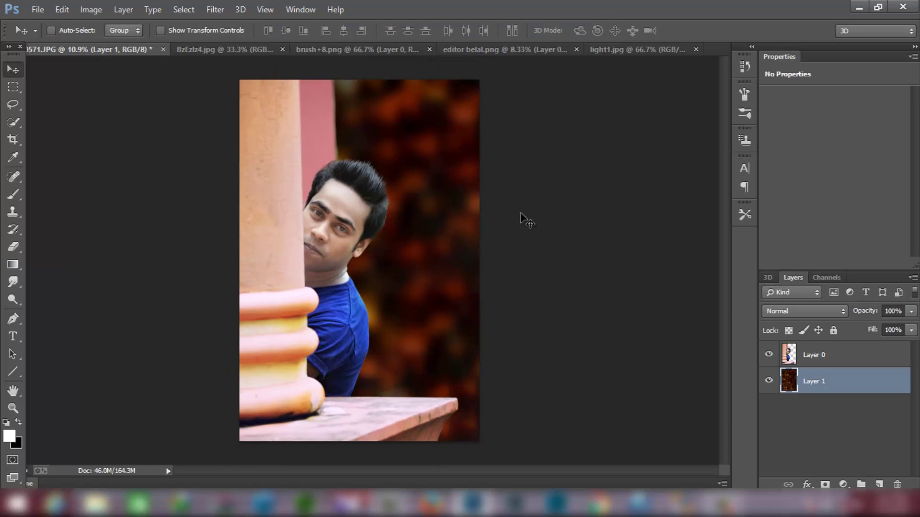
{"action": "left_click", "coordinate": [820, 362]}
Close BzEzlz4.jpg and drag the brush+8.png paint splatter into the portrait
{"action": "left_click", "coordinate": [788, 381]}
{"action": "left_click", "coordinate": [846, 355]}
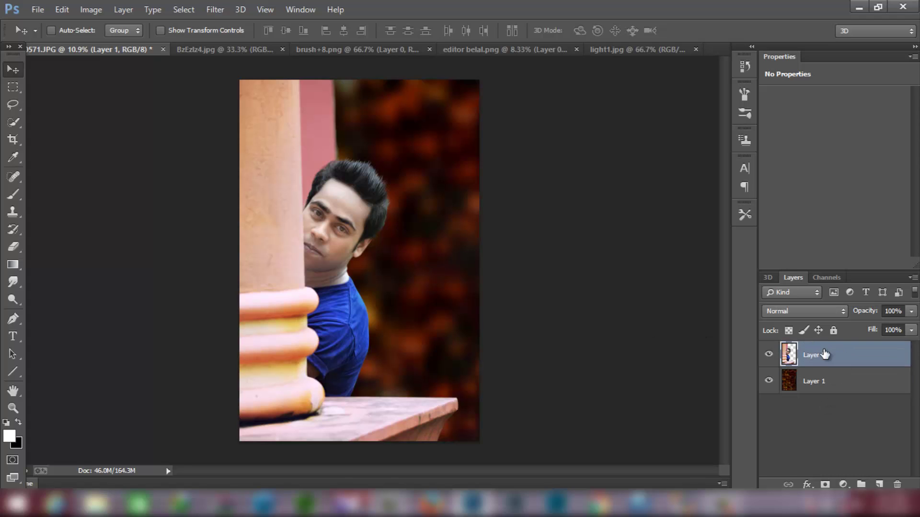
{"action": "left_click", "coordinate": [278, 47]}
{"action": "left_click", "coordinate": [274, 48]}
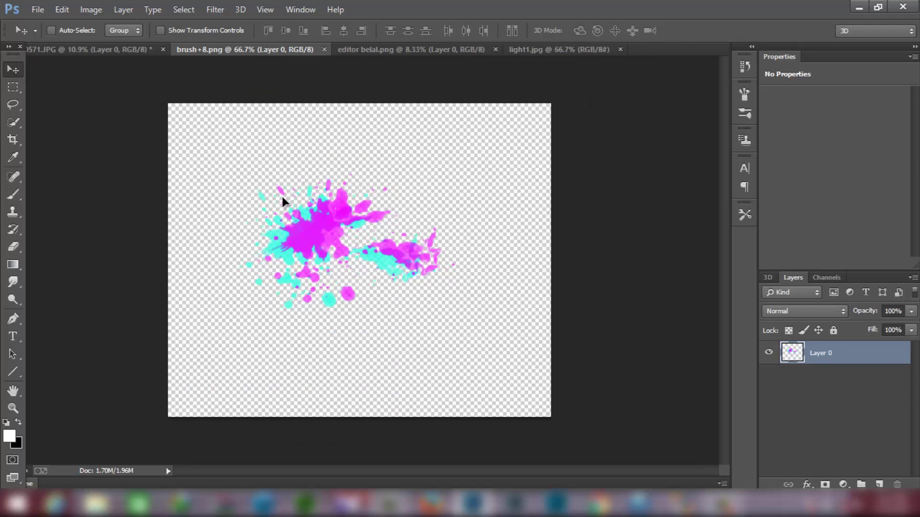
{"action": "left_click_drag", "start_coordinate": [280, 195], "coordinate": [275, 265]}
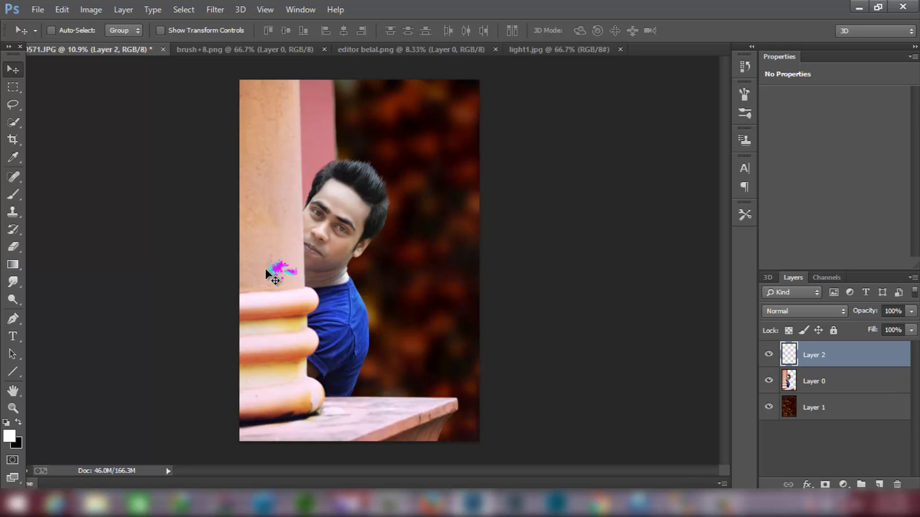
Scale the splatter to about 514%, rotate it 38°, and place it on the pillar's left edge
{"action": "key", "text": "ctrl+t"}
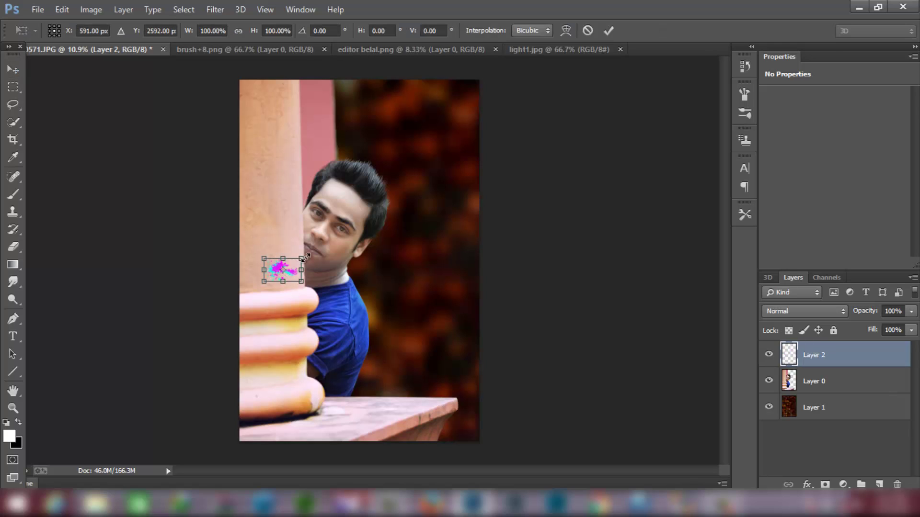
{"action": "left_click_drag", "start_coordinate": [302, 259], "coordinate": [503, 132]}
{"action": "mouse_move", "coordinate": [349, 205]}
{"action": "left_mouse_down"}
{"action": "mouse_move", "coordinate": [211, 248]}
{"action": "mouse_move", "coordinate": [289, 229]}
{"action": "left_mouse_up"}
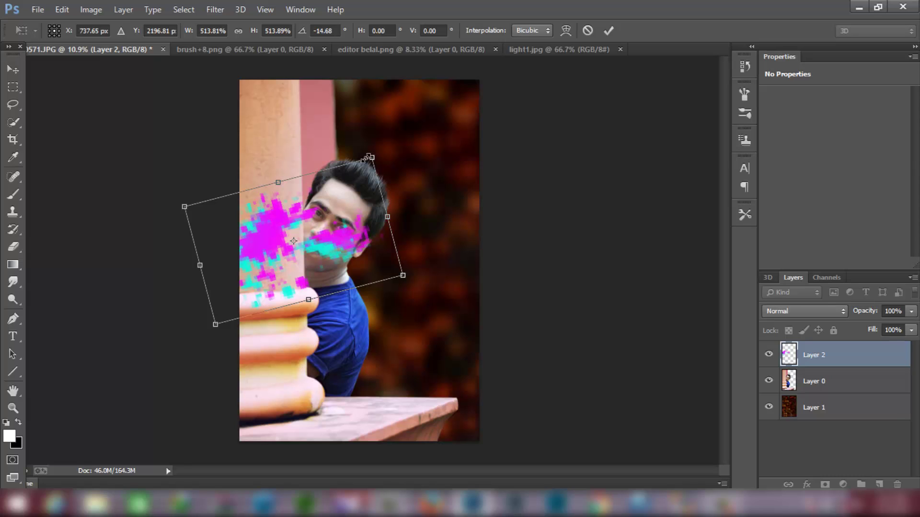
{"action": "left_click_drag", "start_coordinate": [369, 158], "coordinate": [349, 160]}
{"action": "left_click_drag", "start_coordinate": [366, 217], "coordinate": [362, 297]}
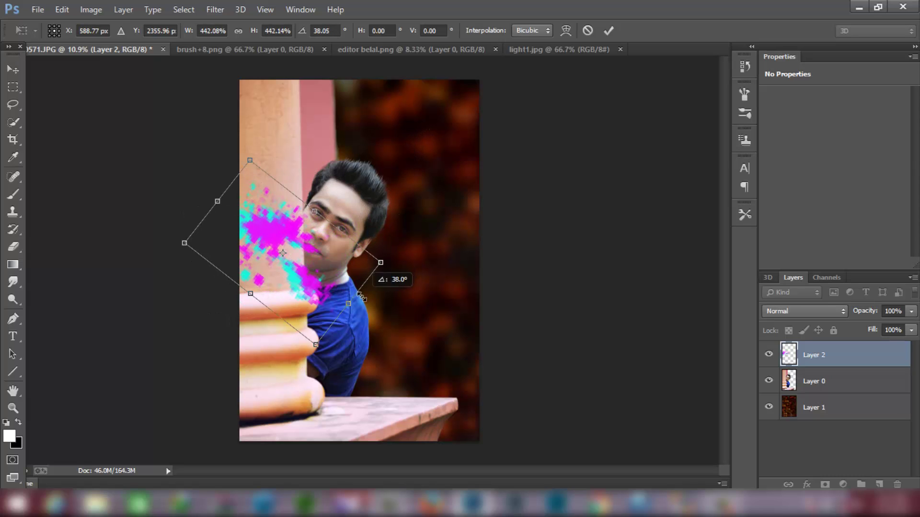
{"action": "left_click_drag", "start_coordinate": [330, 268], "coordinate": [287, 251]}
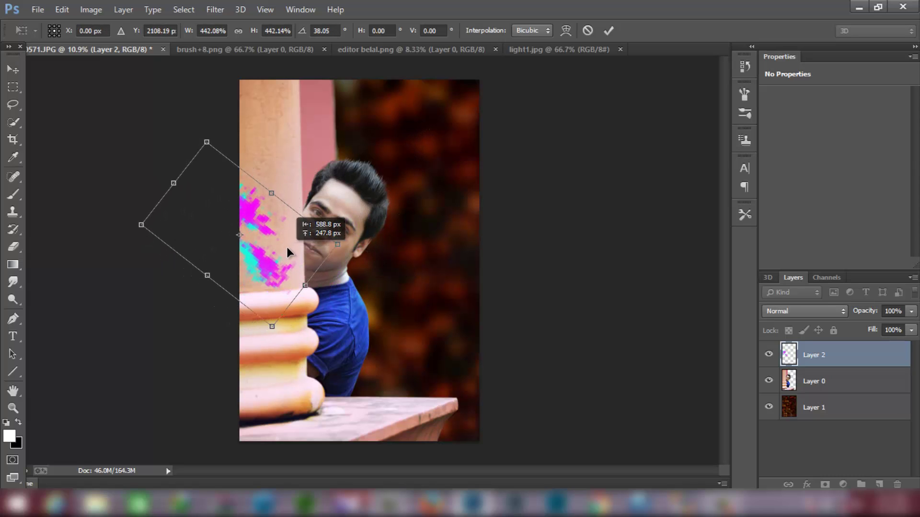
{"action": "left_click_drag", "start_coordinate": [304, 238], "coordinate": [303, 229]}
{"action": "left_click", "coordinate": [608, 31]}
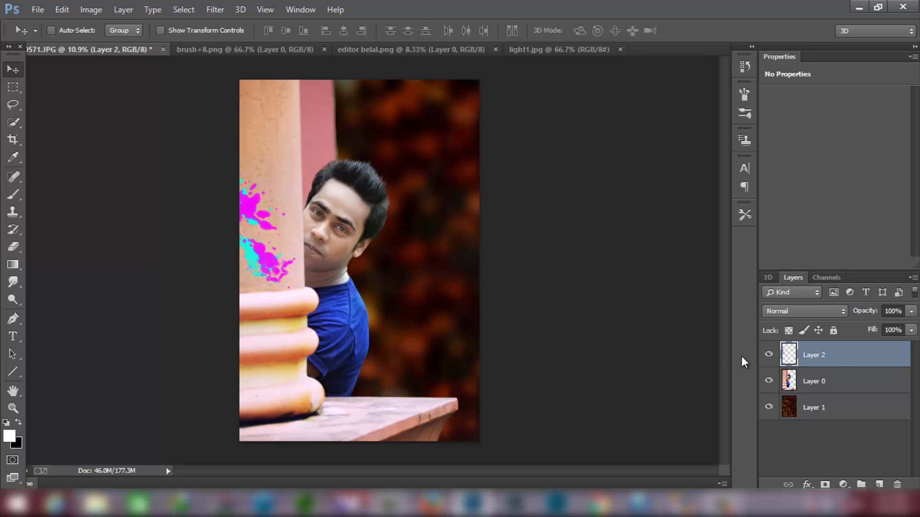
Duplicate the splatter layer and shrink the copy onto the man's head near the pillar top
{"action": "right_click", "coordinate": [836, 364]}
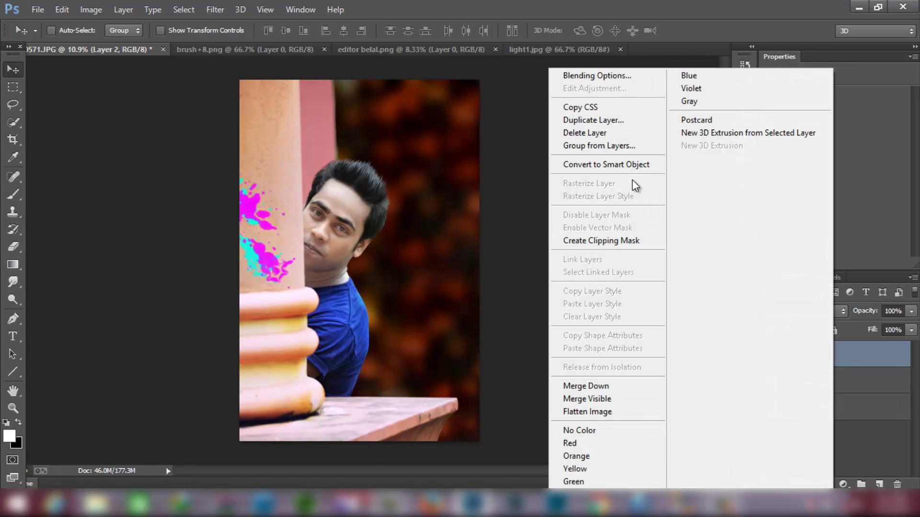
{"action": "left_click", "coordinate": [621, 122]}
{"action": "left_click", "coordinate": [580, 151]}
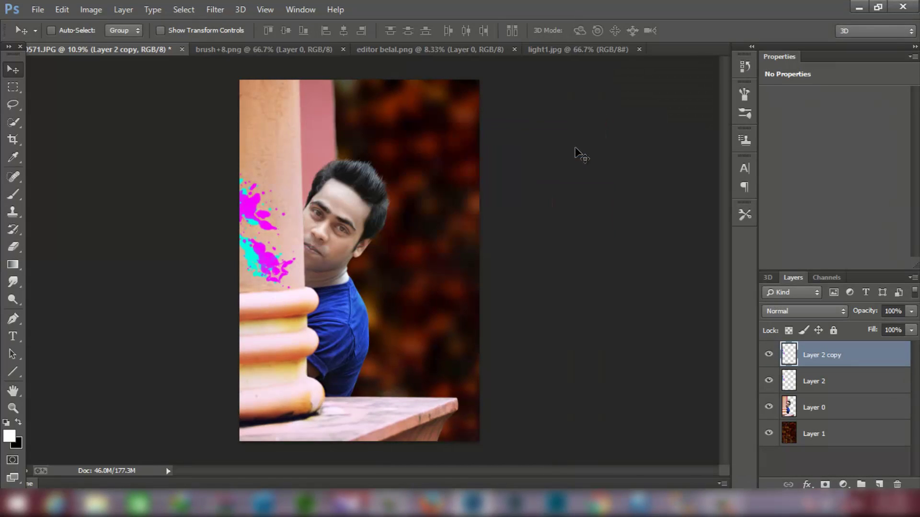
{"action": "left_click_drag", "start_coordinate": [265, 234], "coordinate": [427, 203]}
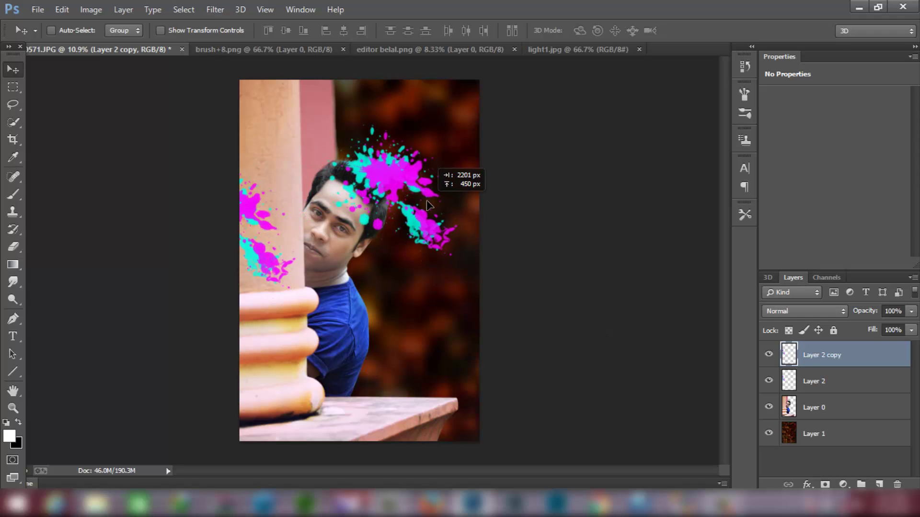
{"action": "key", "text": "ctrl+t"}
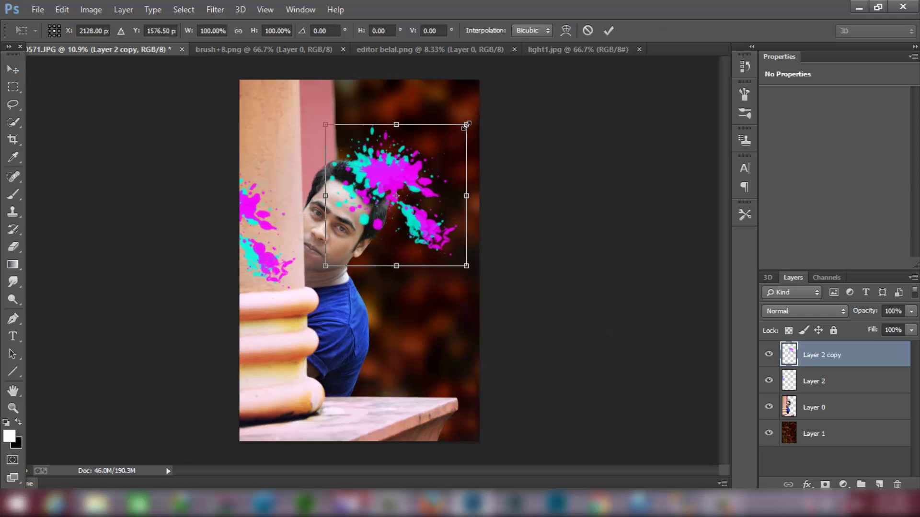
{"action": "mouse_move", "coordinate": [465, 125]}
{"action": "left_mouse_down"}
{"action": "mouse_move", "coordinate": [377, 209]}
{"action": "mouse_move", "coordinate": [280, 115]}
{"action": "left_mouse_up"}
{"action": "scroll", "coordinate": [291, 122], "scroll_direction": "up", "scroll_amount": 1}
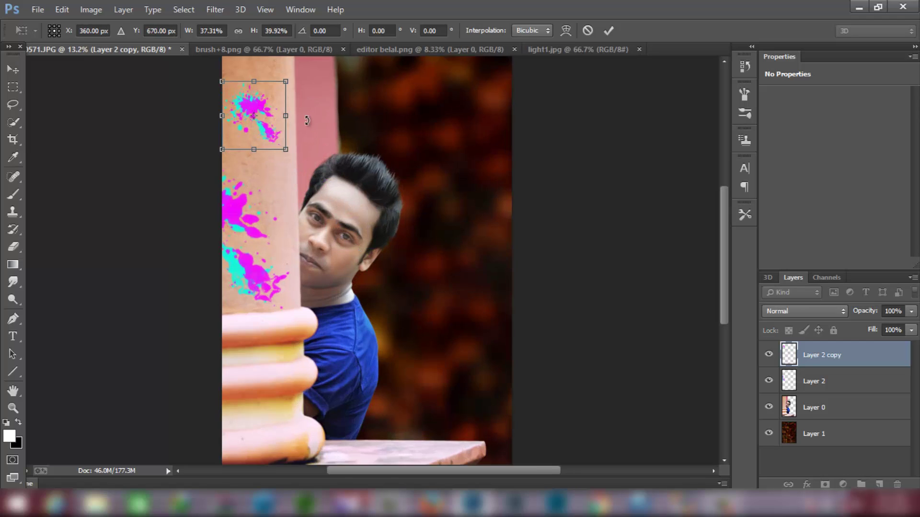
{"action": "left_click", "coordinate": [601, 32]}
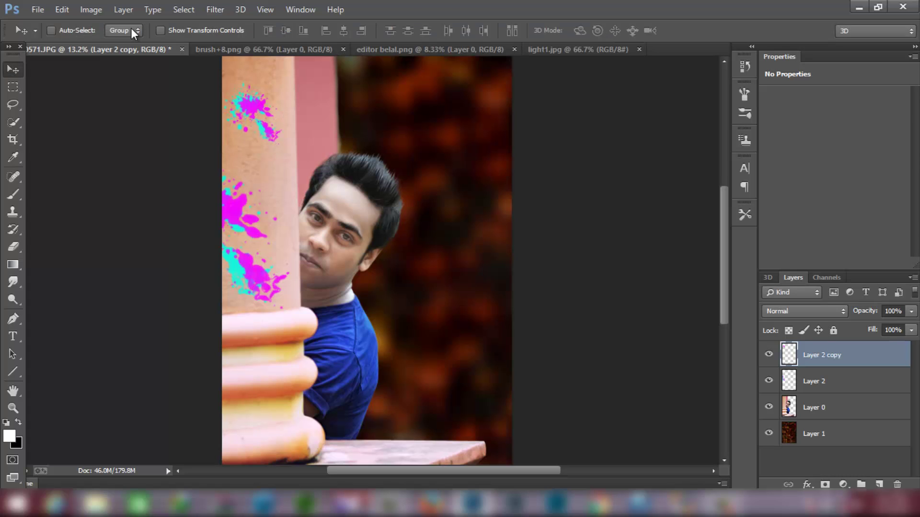
Shift the copy's hue to +44 and merge Layer 2 copy down into Layer 2
{"action": "left_click", "coordinate": [92, 10]}
{"action": "mouse_move", "coordinate": [111, 44]}
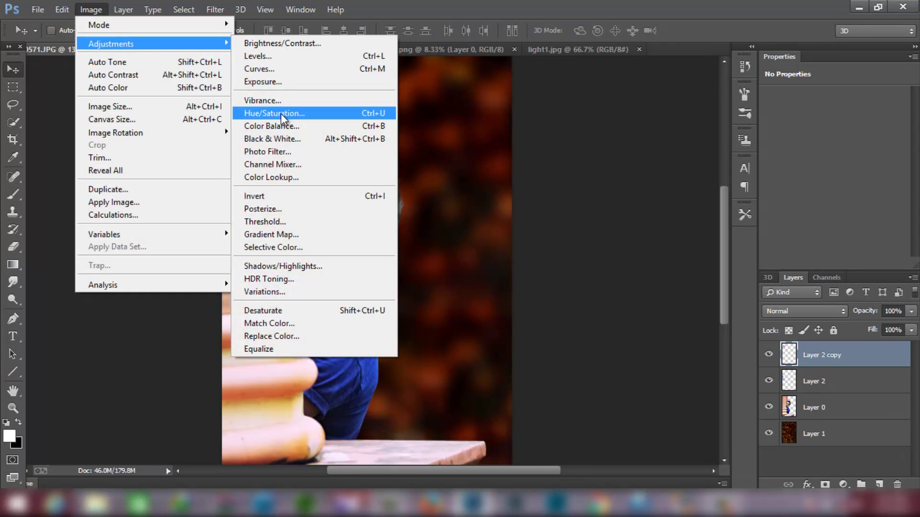
{"action": "left_click", "coordinate": [280, 114]}
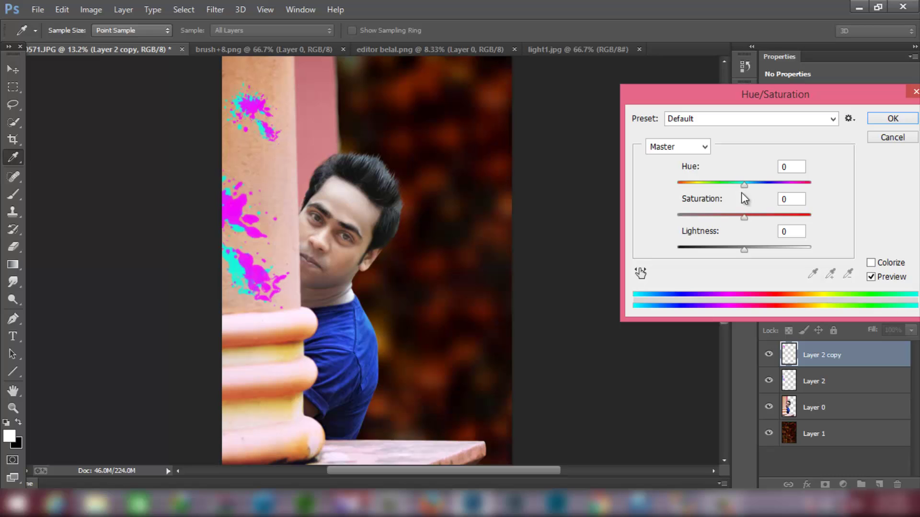
{"action": "left_click_drag", "start_coordinate": [755, 186], "coordinate": [775, 185]}
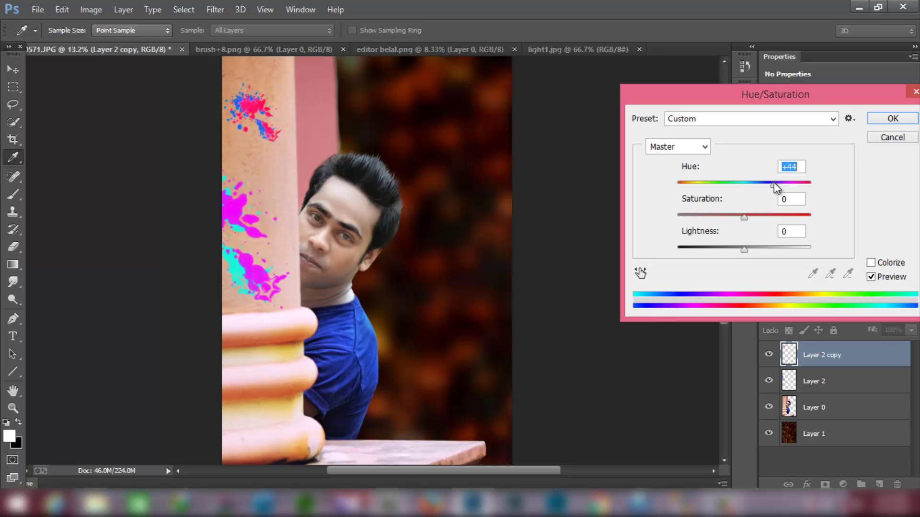
{"action": "left_click", "coordinate": [892, 121]}
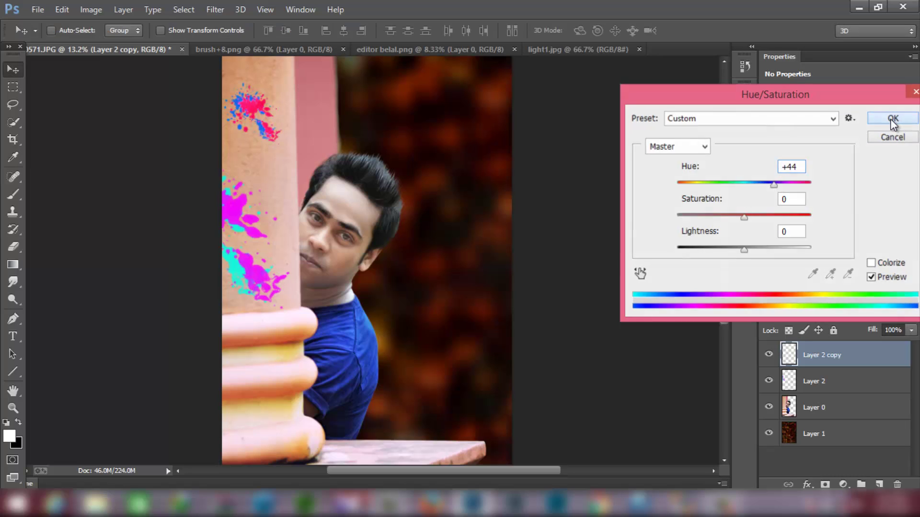
{"action": "right_click", "coordinate": [818, 355]}
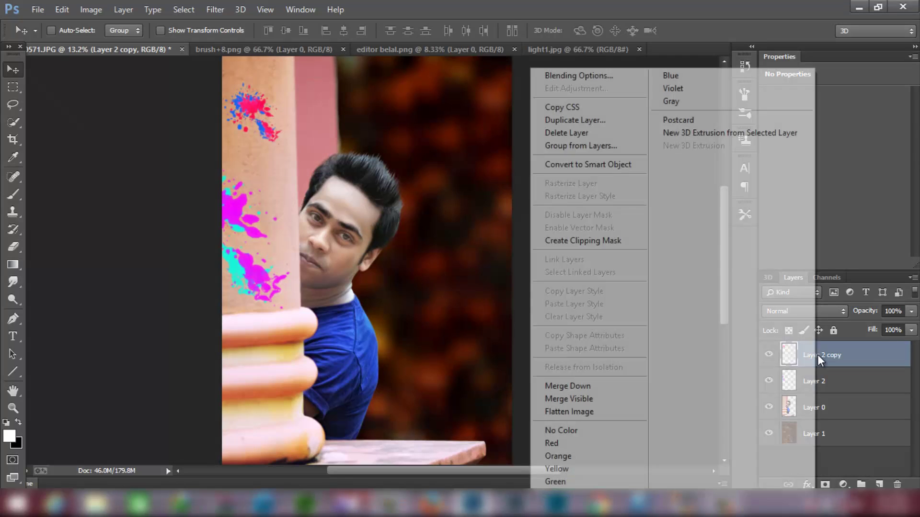
{"action": "left_click", "coordinate": [585, 385]}
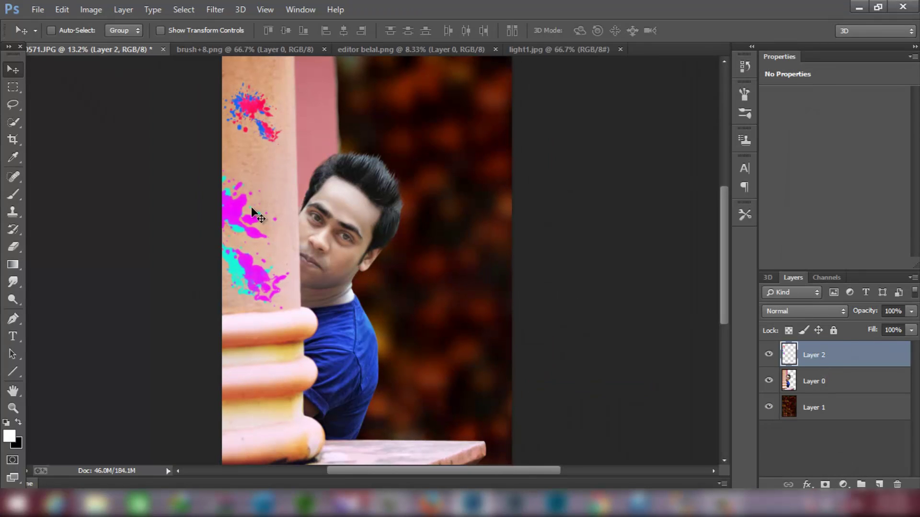
Close brush+8.png and drag the light1.jpg light burst into the photo
{"action": "left_click", "coordinate": [311, 48]}
{"action": "left_click", "coordinate": [323, 49]}
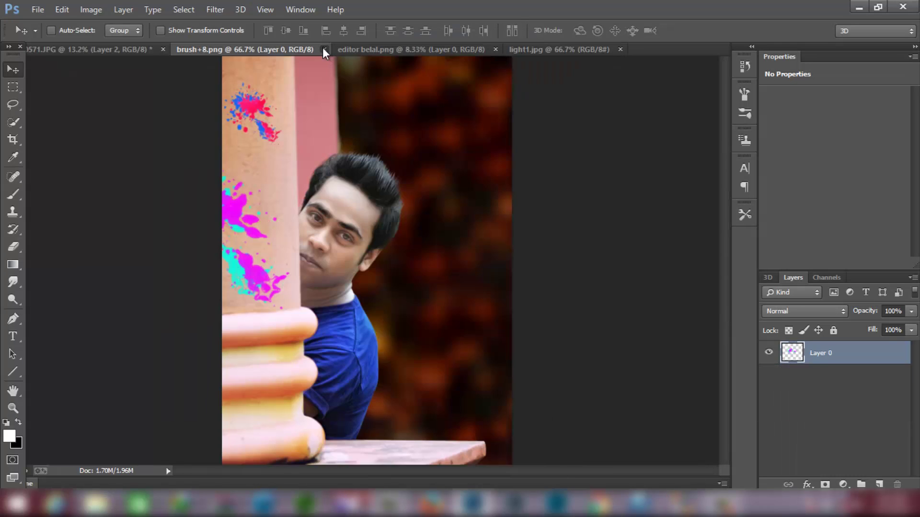
{"action": "left_click", "coordinate": [395, 52]}
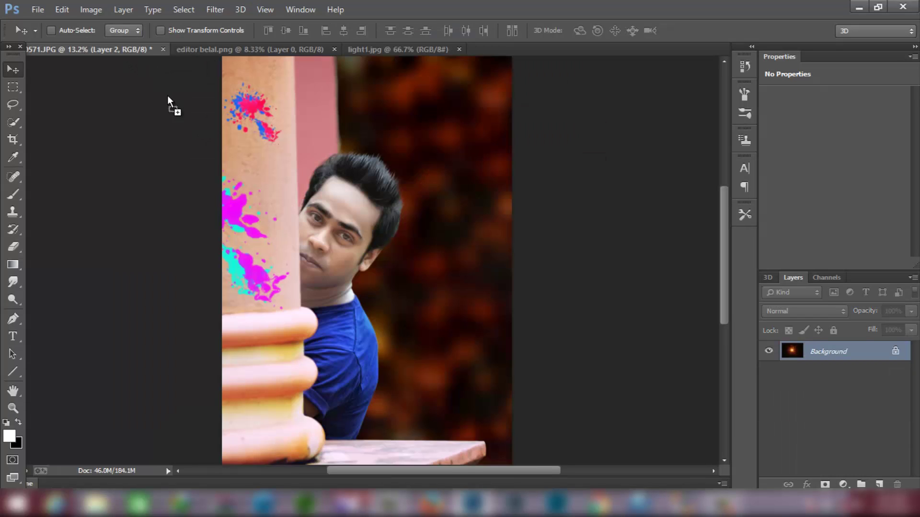
{"action": "left_click_drag", "start_coordinate": [123, 53], "coordinate": [389, 275]}
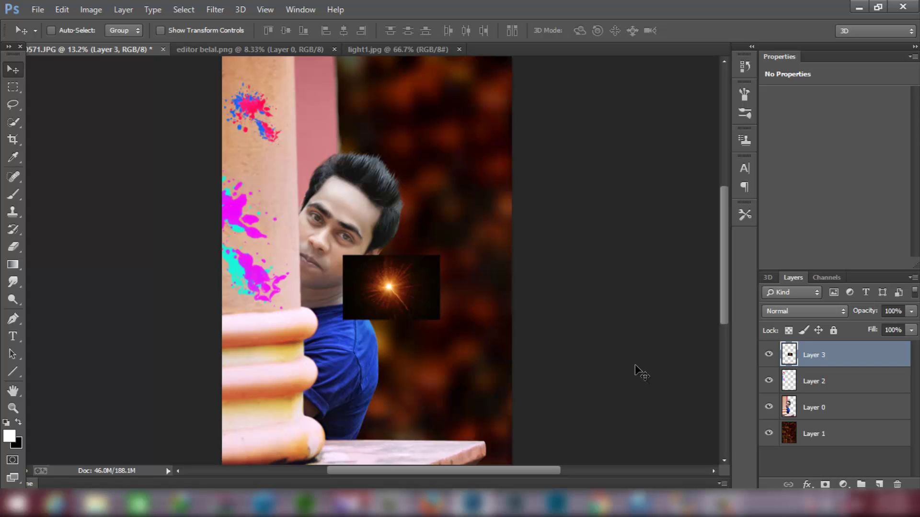
Scale the light-burst layer to about 291% and reposition it over the man
{"action": "key", "text": "ctrl+t"}
{"action": "mouse_move", "coordinate": [440, 257]}
{"action": "left_mouse_down"}
{"action": "mouse_move", "coordinate": [447, 239]}
{"action": "mouse_move", "coordinate": [623, 126]}
{"action": "mouse_move", "coordinate": [591, 146]}
{"action": "left_mouse_up"}
{"action": "left_click_drag", "start_coordinate": [546, 201], "coordinate": [500, 253]}
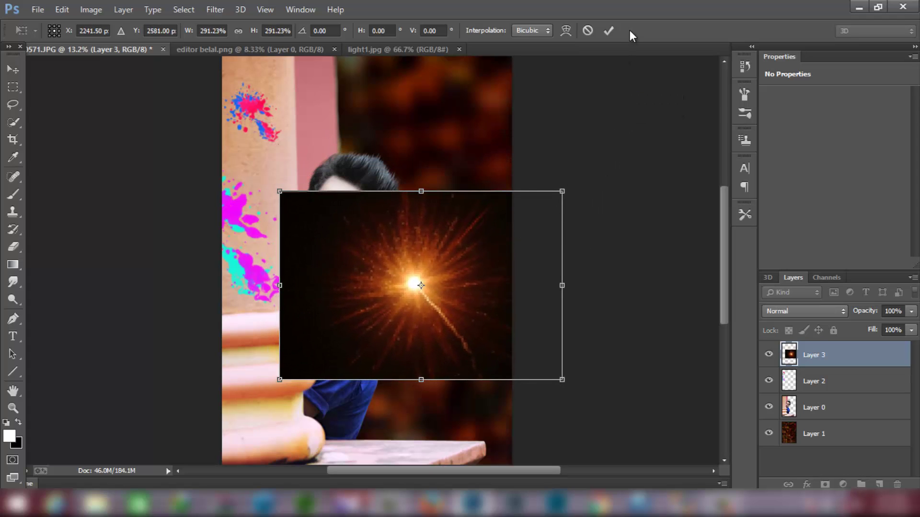
{"action": "left_click", "coordinate": [608, 32]}
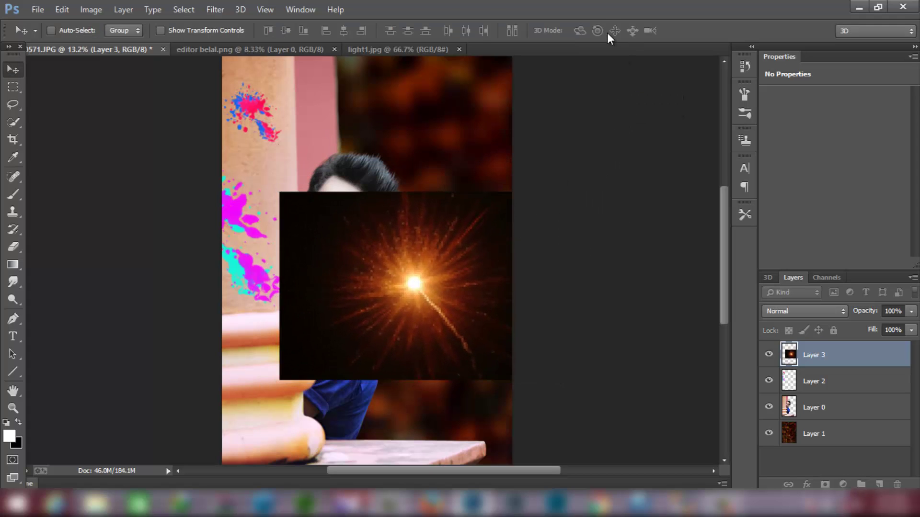
Apply a Gaussian Blur of radius 72.1 to the light-burst layer
{"action": "left_click", "coordinate": [219, 10]}
{"action": "mouse_move", "coordinate": [222, 171]}
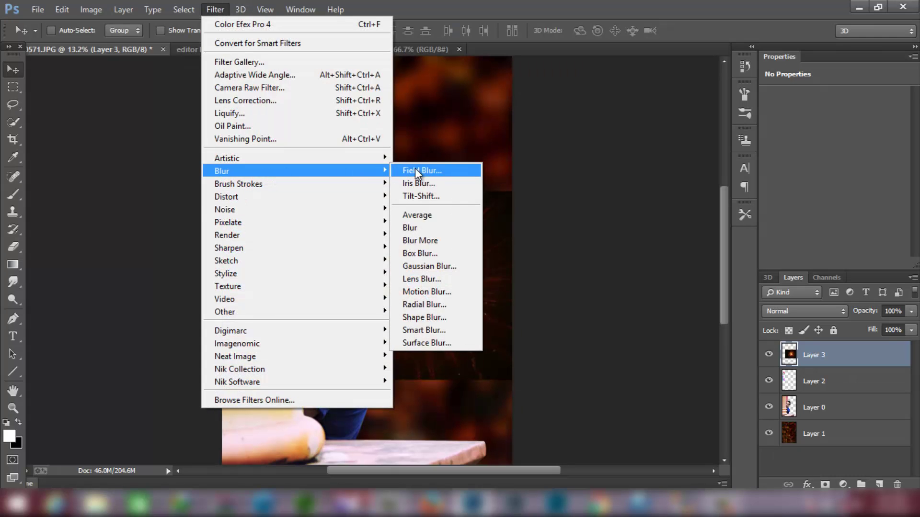
{"action": "left_click", "coordinate": [436, 264]}
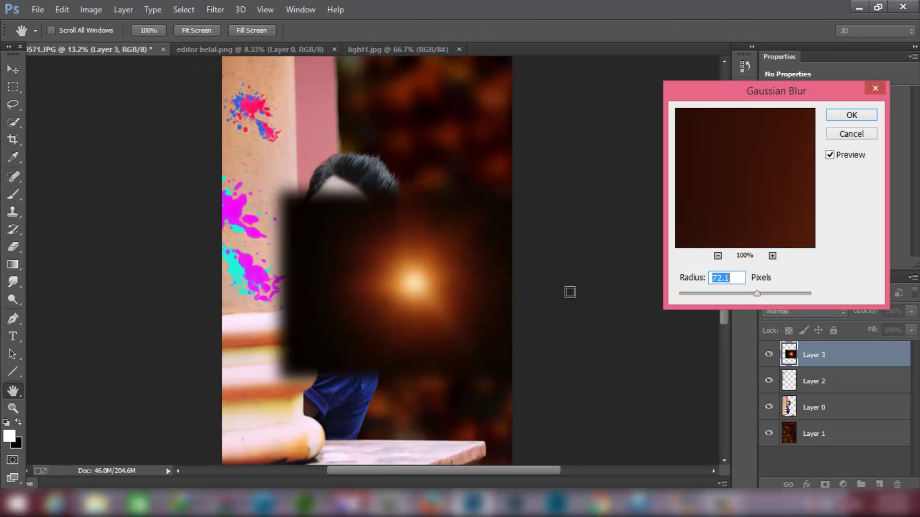
{"action": "left_click", "coordinate": [837, 117]}
Set Layer 3 to Screen blend mode and move the orange glow beside the man's shoulder
{"action": "key", "text": "v"}
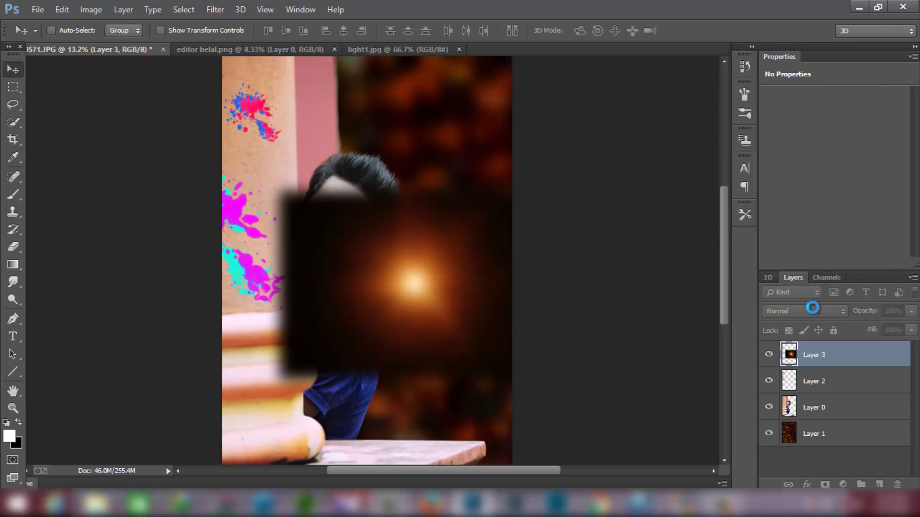
{"action": "left_click", "coordinate": [812, 310]}
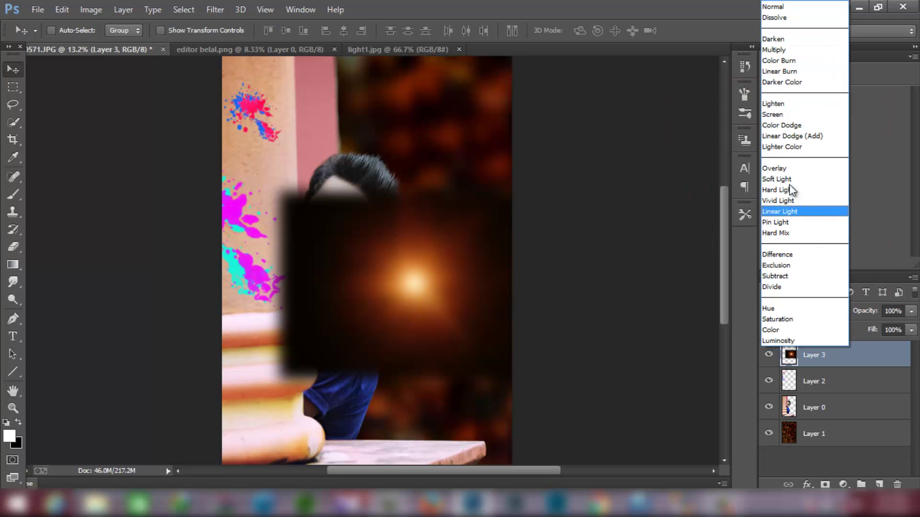
{"action": "left_click", "coordinate": [781, 114]}
{"action": "left_click_drag", "start_coordinate": [429, 269], "coordinate": [400, 283]}
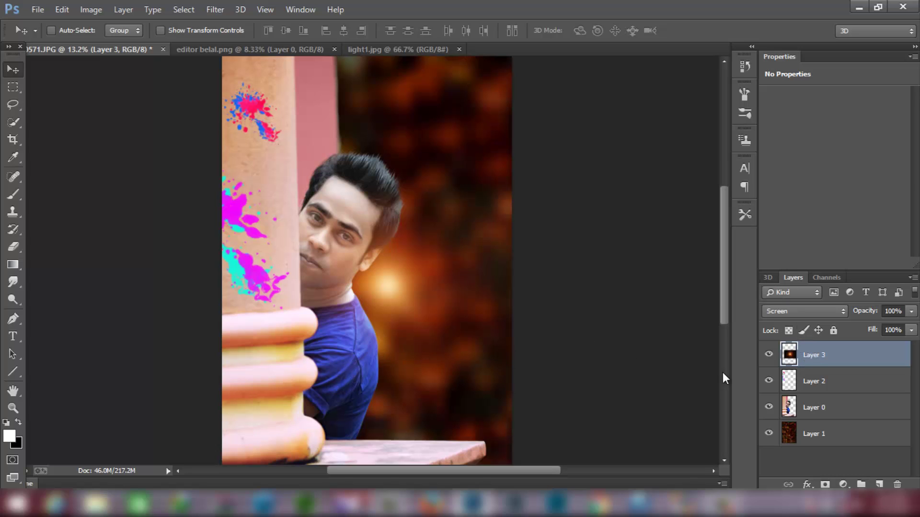
Drag the signature watermark across the top of the photo, then flatten the image
{"action": "left_click", "coordinate": [264, 49]}
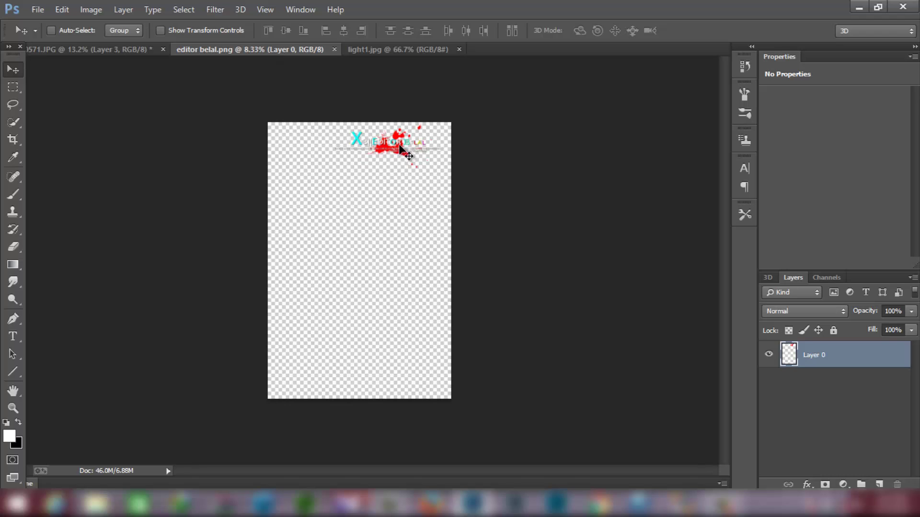
{"action": "mouse_move", "coordinate": [365, 143]}
{"action": "left_mouse_down"}
{"action": "mouse_move", "coordinate": [201, 89]}
{"action": "mouse_move", "coordinate": [346, 129]}
{"action": "left_mouse_up"}
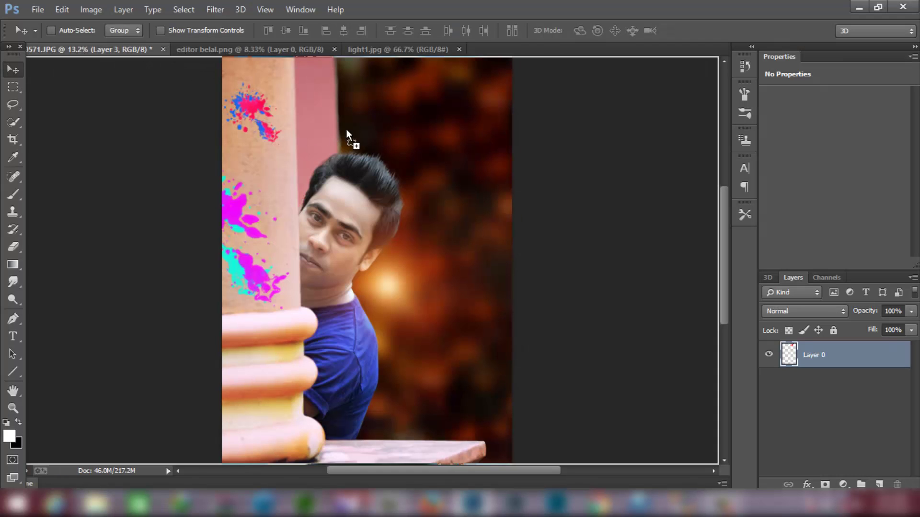
{"action": "mouse_move", "coordinate": [393, 105]}
{"action": "left_mouse_down"}
{"action": "mouse_move", "coordinate": [402, 144]}
{"action": "mouse_move", "coordinate": [432, 146]}
{"action": "mouse_move", "coordinate": [441, 157]}
{"action": "left_mouse_up"}
{"action": "scroll", "coordinate": [403, 153], "scroll_direction": "up", "scroll_amount": 2}
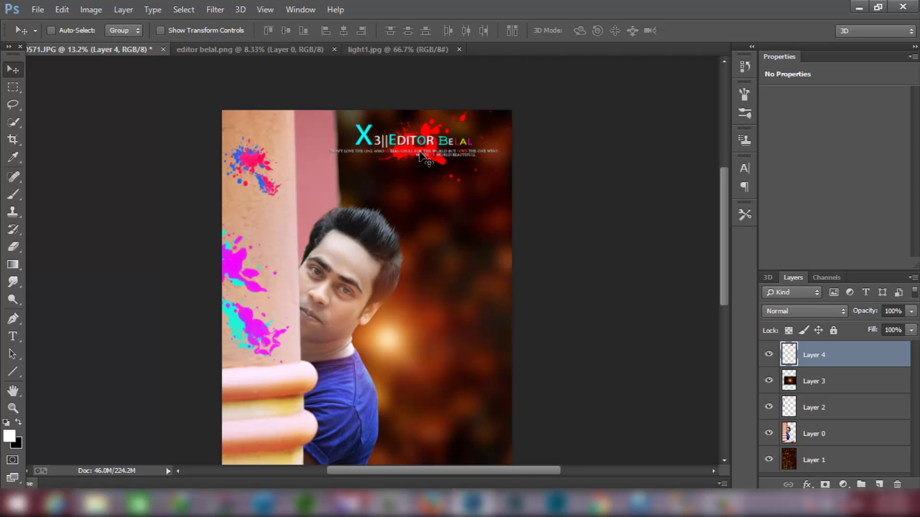
{"action": "right_click", "coordinate": [870, 367]}
{"action": "left_click", "coordinate": [666, 413]}
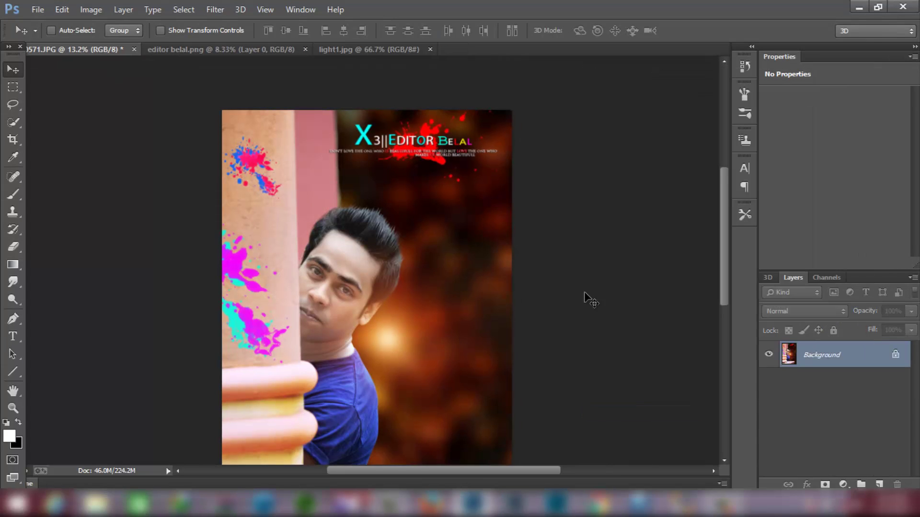